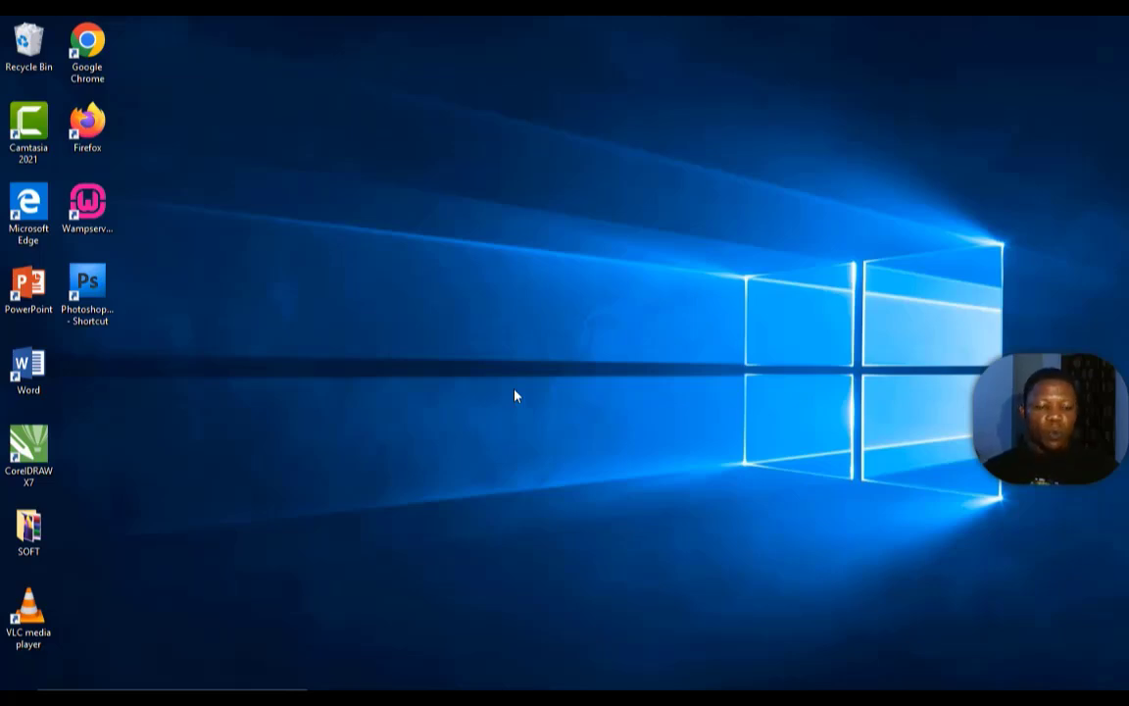
Start Word and create a document from the Adjacency letter template
{"action": "double_click", "coordinate": [36, 378]}
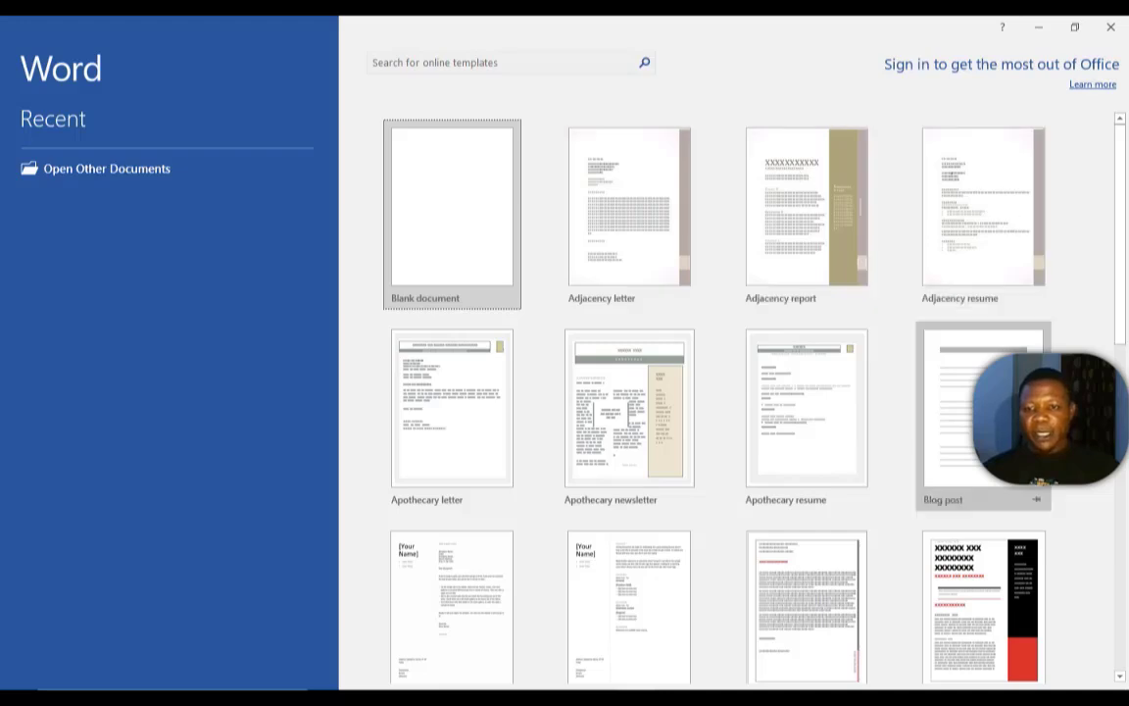
{"action": "scroll", "coordinate": [1109, 526], "scroll_direction": "down", "scroll_amount": 10}
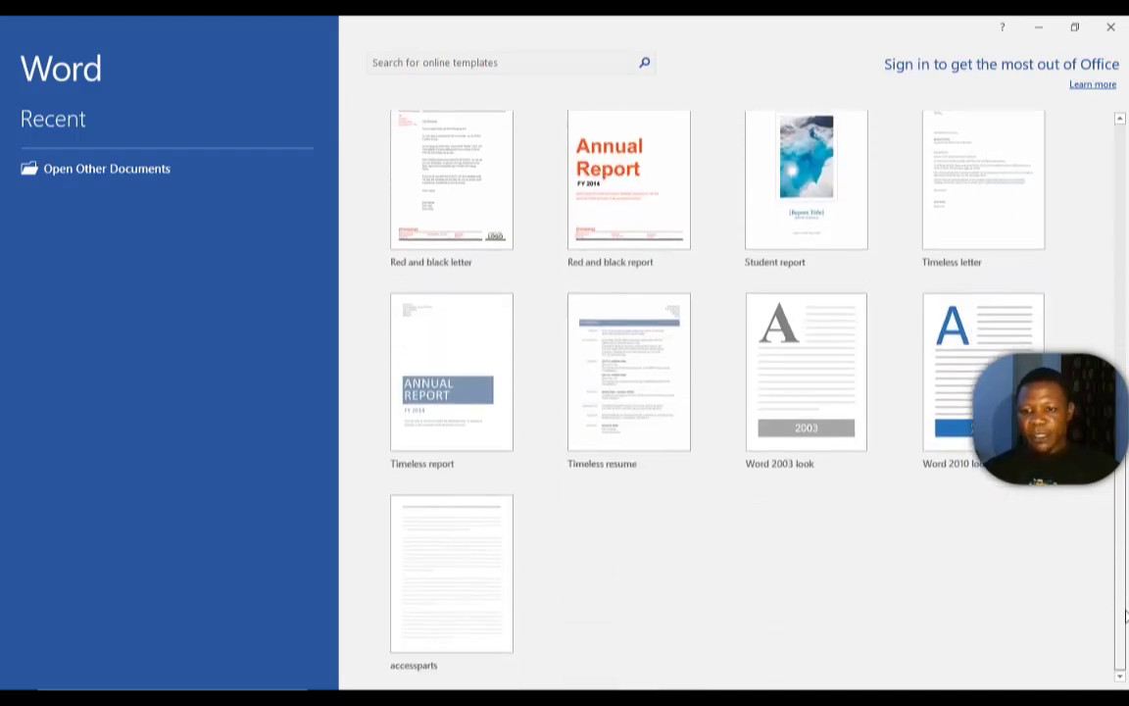
{"action": "left_click_drag", "start_coordinate": [1120, 549], "coordinate": [1127, 186]}
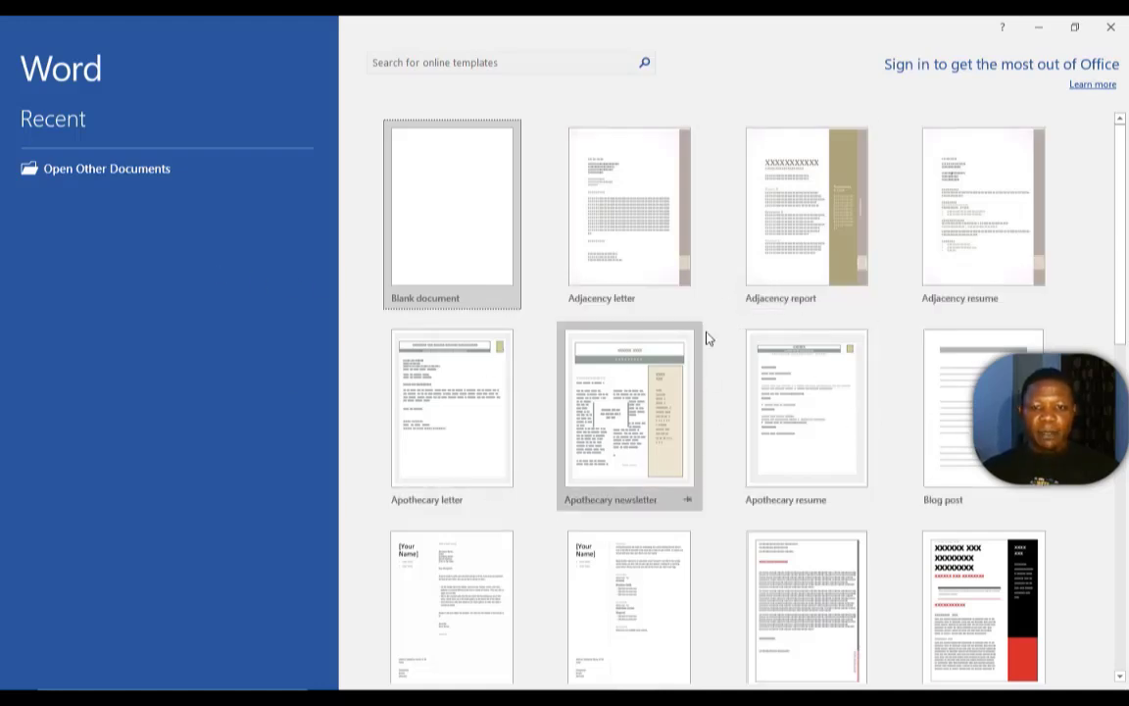
{"action": "left_click", "coordinate": [639, 218]}
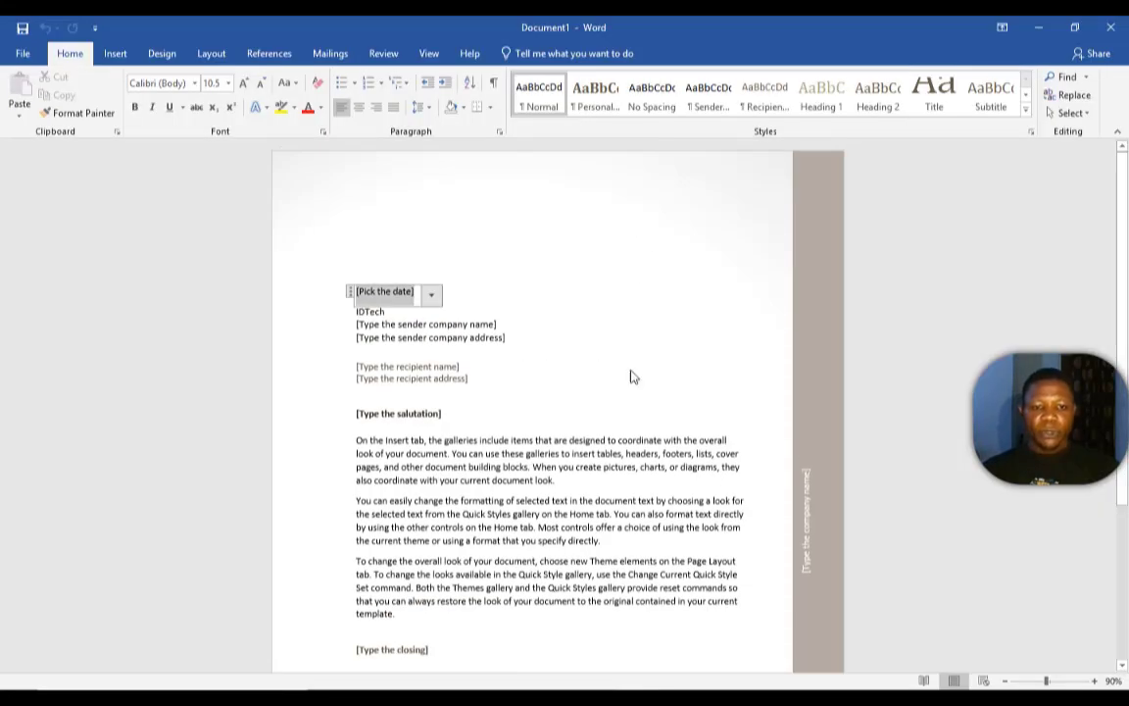
Examine the letter template's layout and its placeholders for the date, sender company name, sender address and closing
{"action": "scroll", "coordinate": [713, 487], "scroll_direction": "down", "scroll_amount": 5}
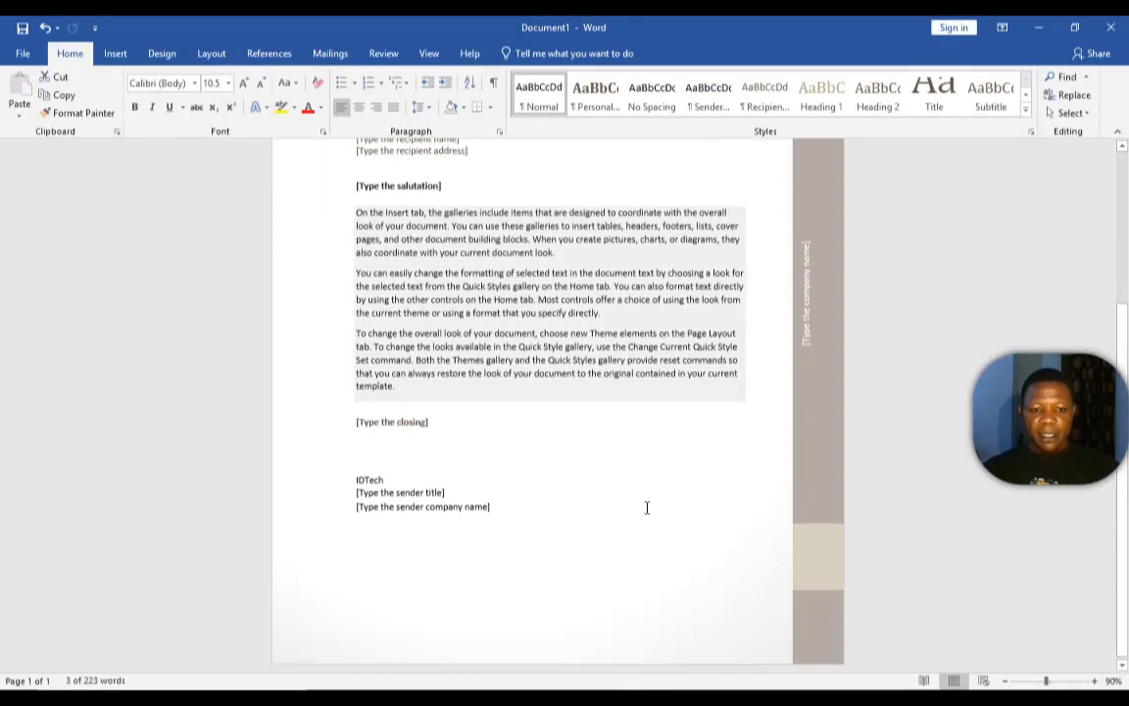
{"action": "scroll", "coordinate": [645, 507], "scroll_direction": "up", "scroll_amount": 4}
{"action": "scroll", "coordinate": [484, 447], "scroll_direction": "down", "scroll_amount": 2}
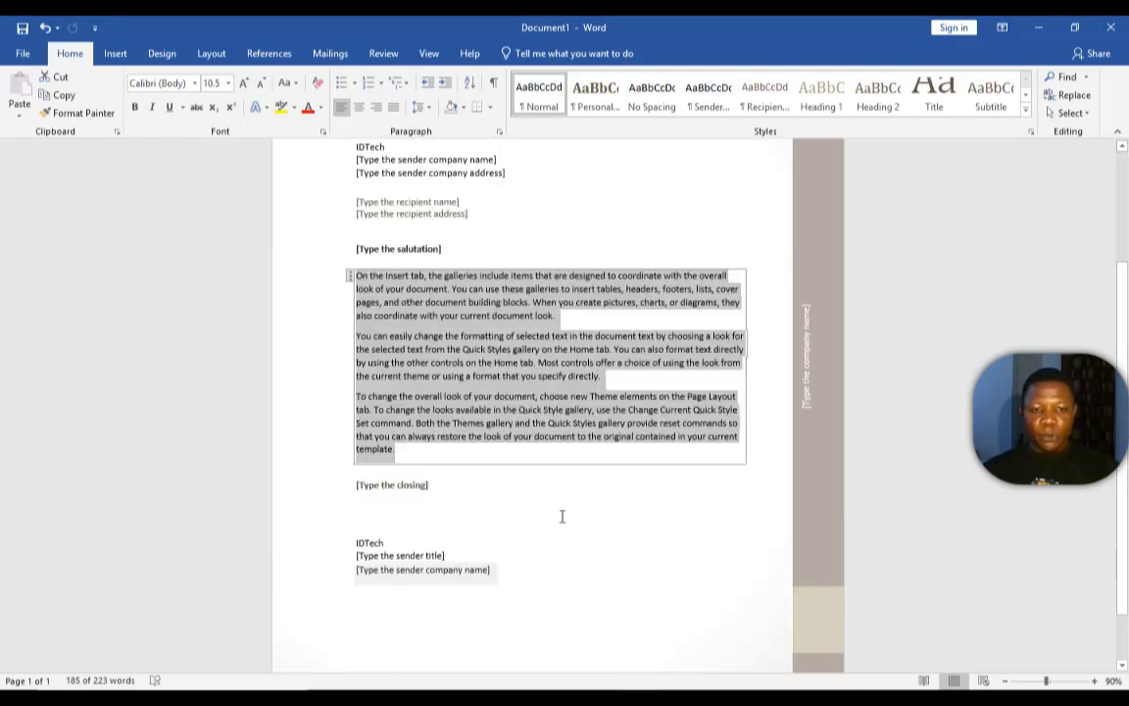
{"action": "left_click", "coordinate": [545, 484]}
{"action": "scroll", "coordinate": [545, 482], "scroll_direction": "up", "scroll_amount": 1}
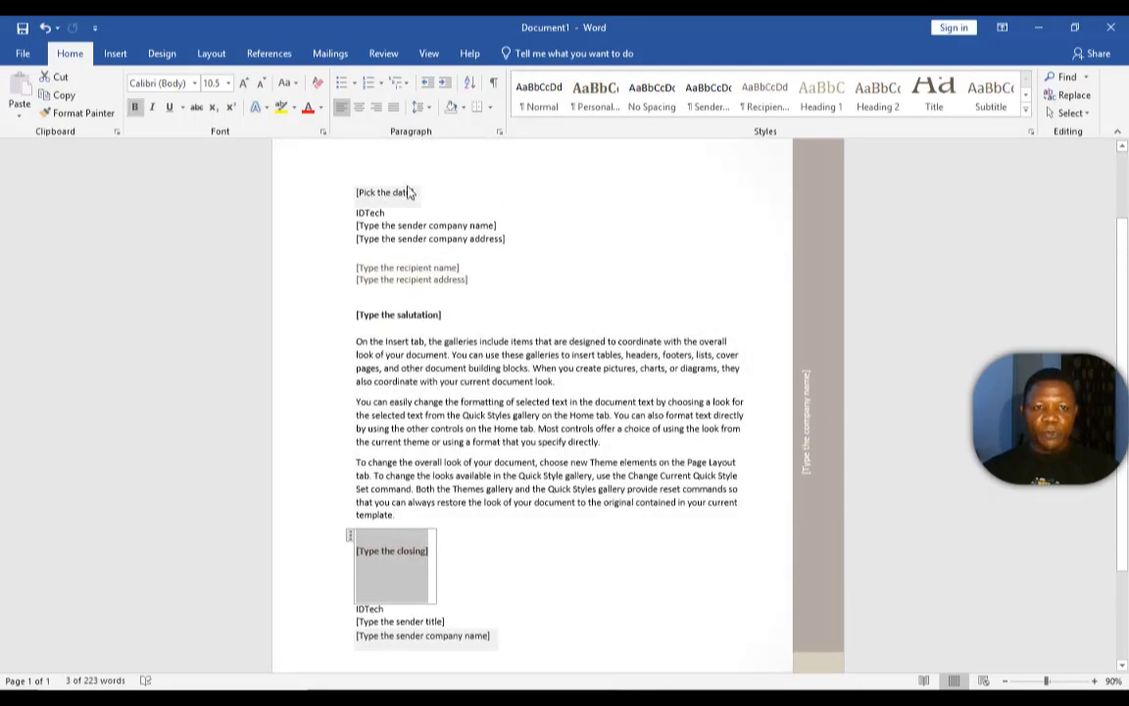
{"action": "left_click", "coordinate": [392, 192]}
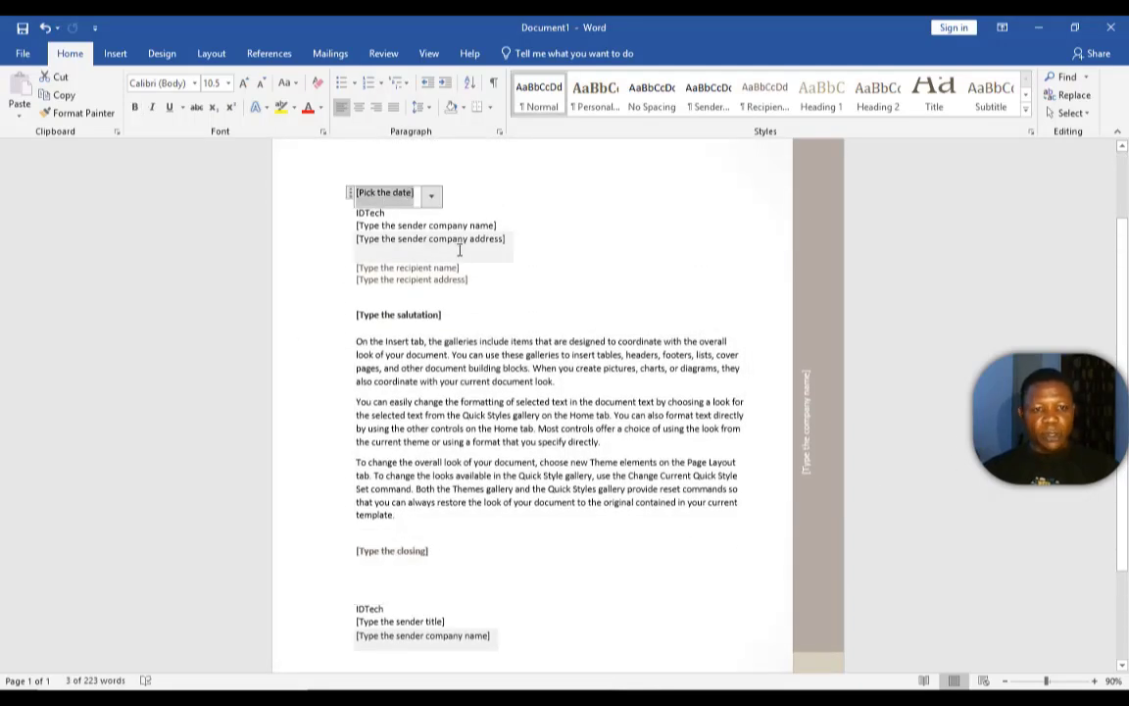
{"action": "left_click", "coordinate": [402, 225]}
{"action": "left_click", "coordinate": [488, 242]}
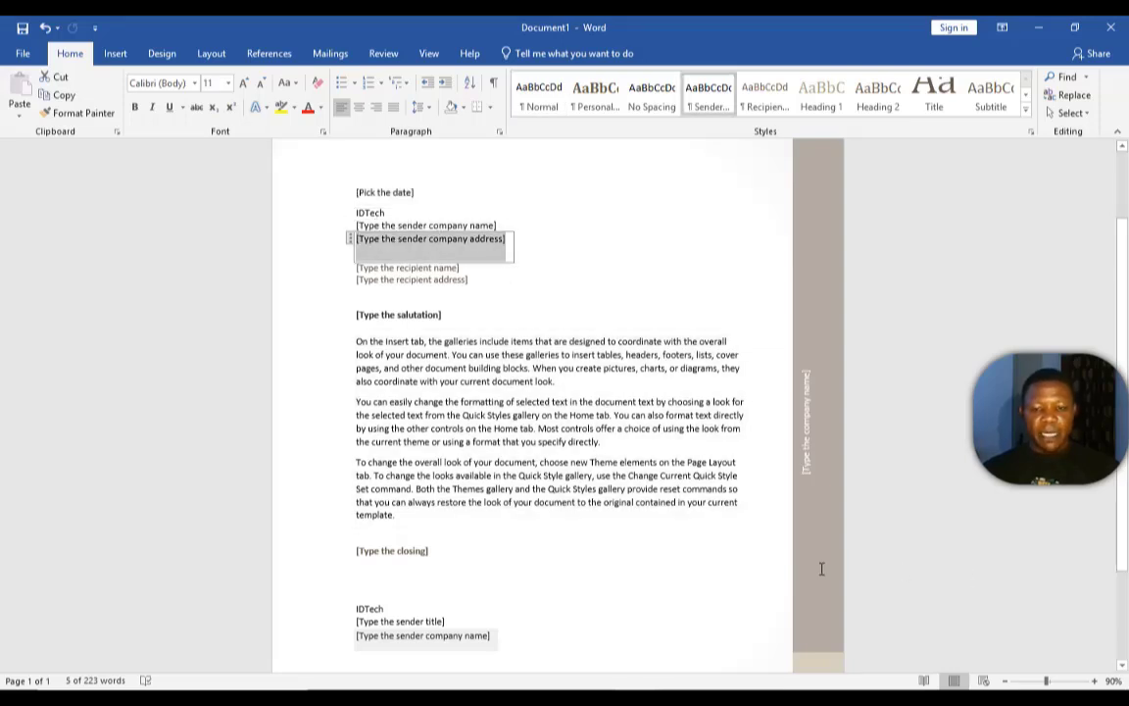
{"action": "scroll", "coordinate": [625, 446], "scroll_direction": "up", "scroll_amount": 2}
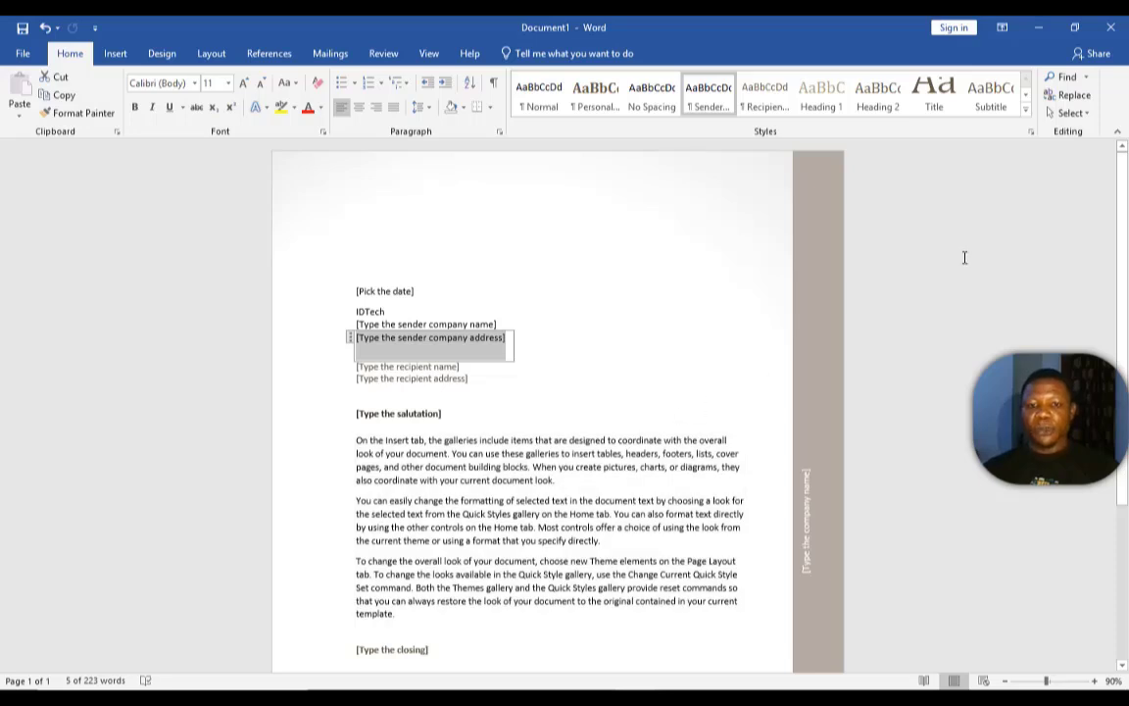
Close the letter without saving it, restart Word and create a blank document
{"action": "left_click", "coordinate": [1112, 32]}
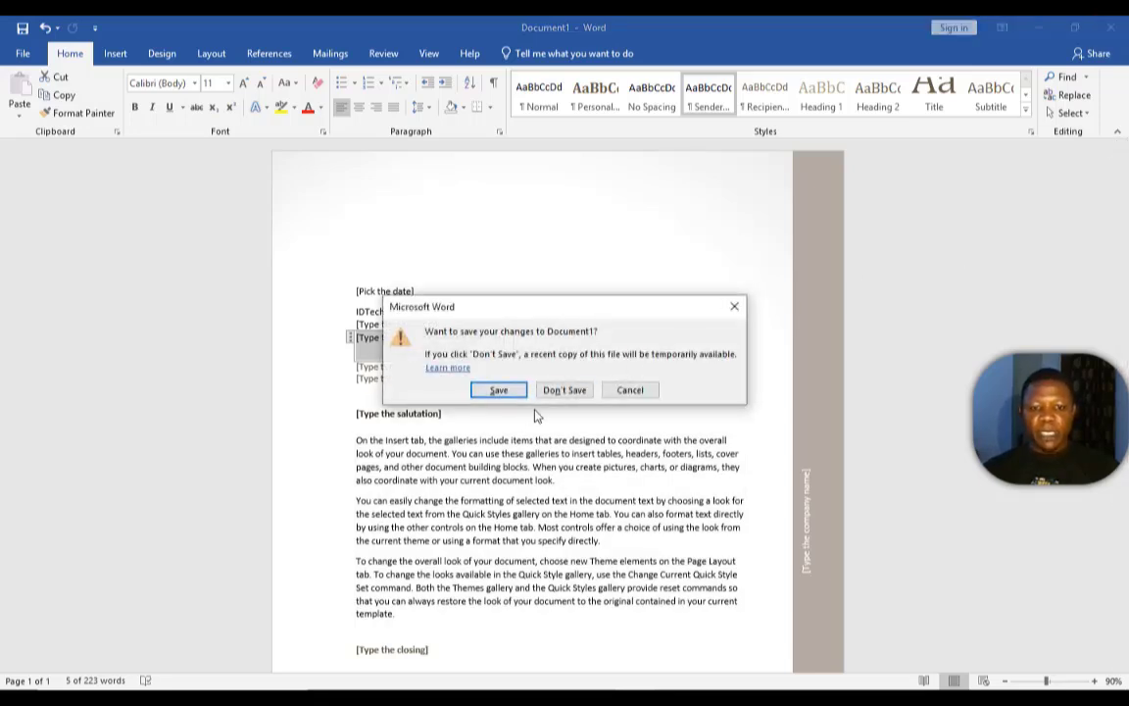
{"action": "left_click", "coordinate": [565, 390]}
{"action": "double_click", "coordinate": [37, 368]}
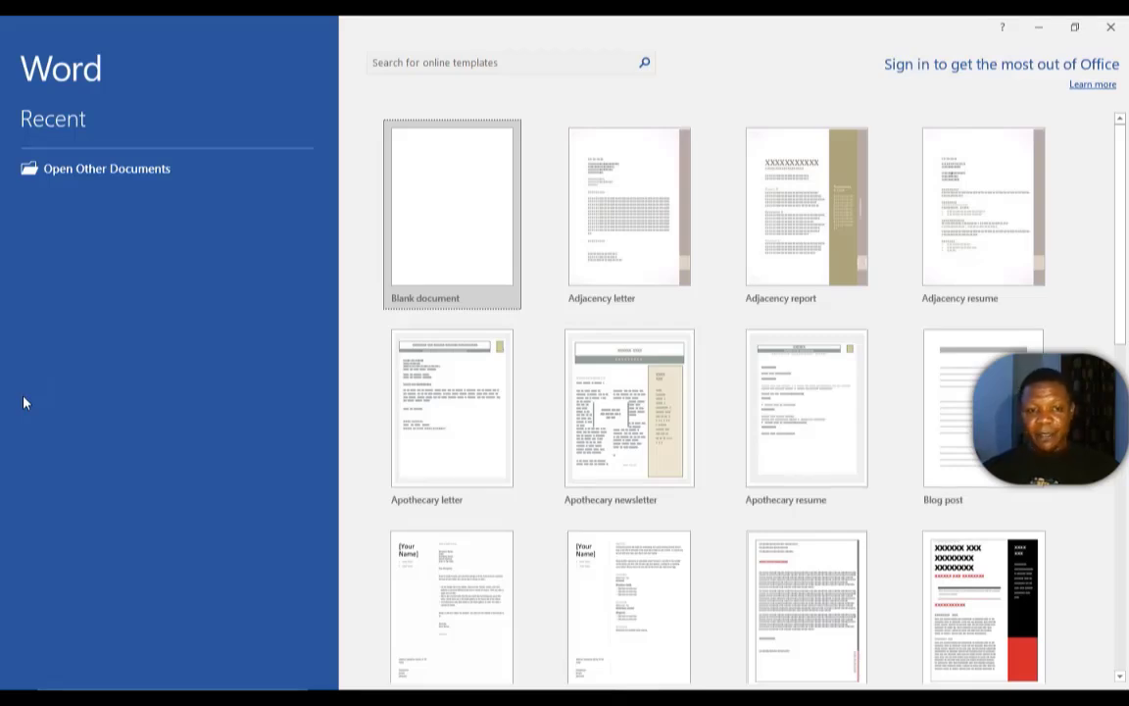
{"action": "left_click", "coordinate": [466, 215]}
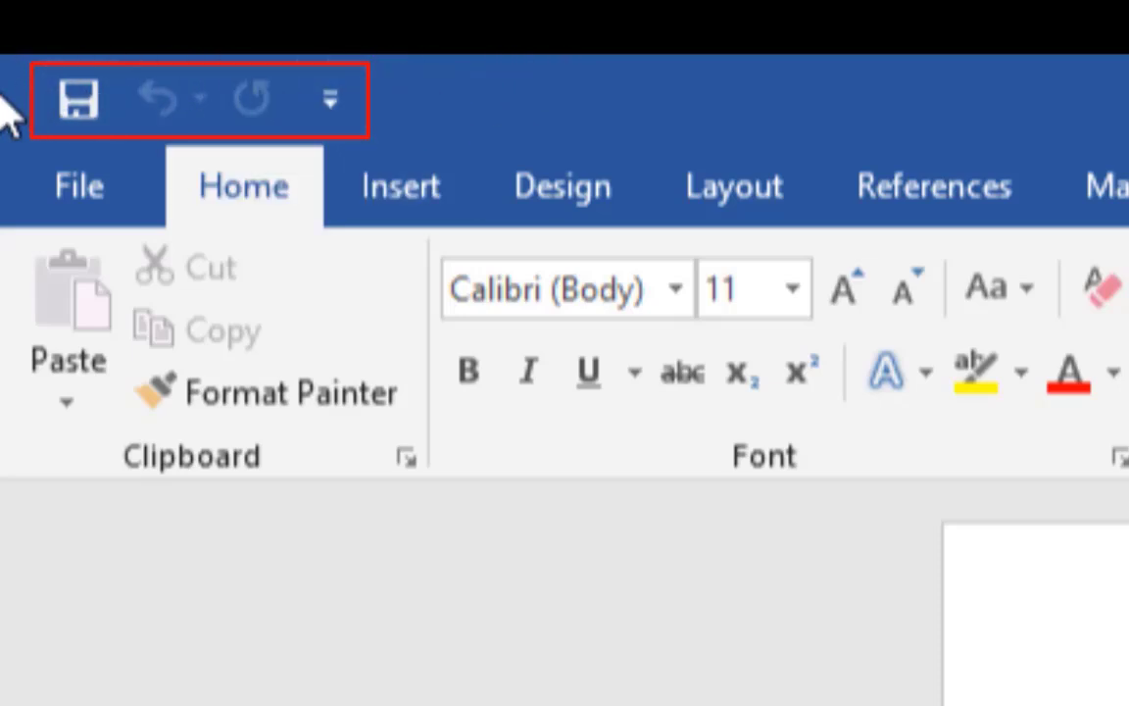
Add the New command to the Quick Access Toolbar and remove it again
{"action": "left_click", "coordinate": [338, 118]}
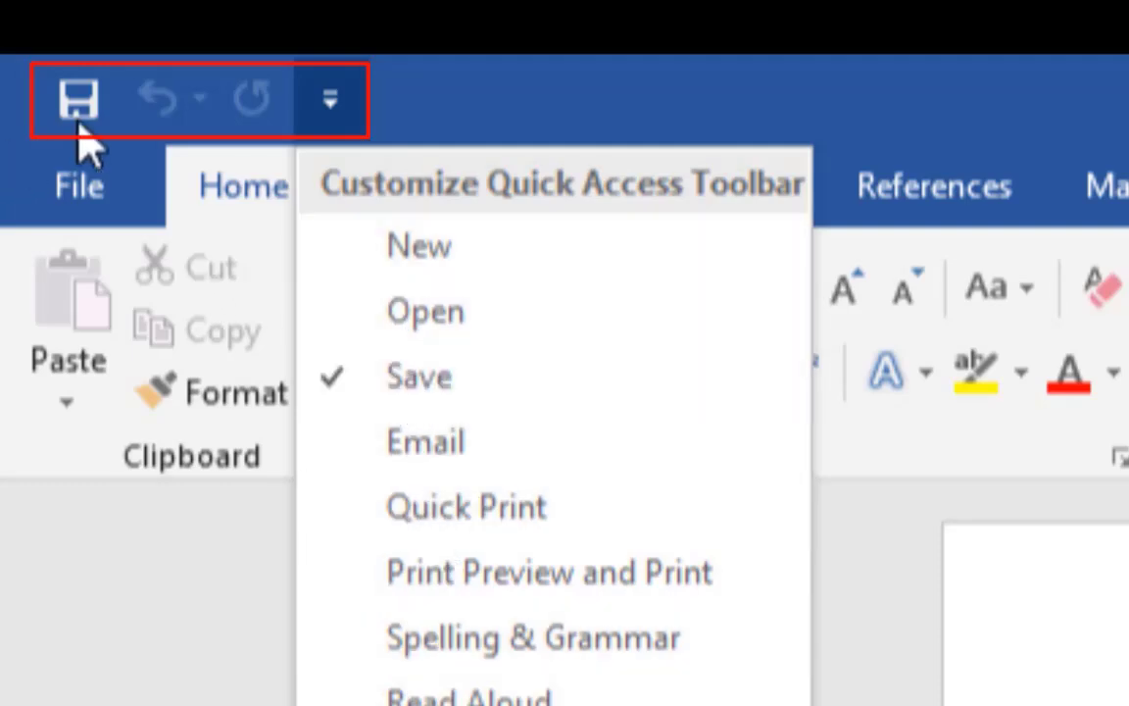
{"action": "left_click", "coordinate": [424, 106]}
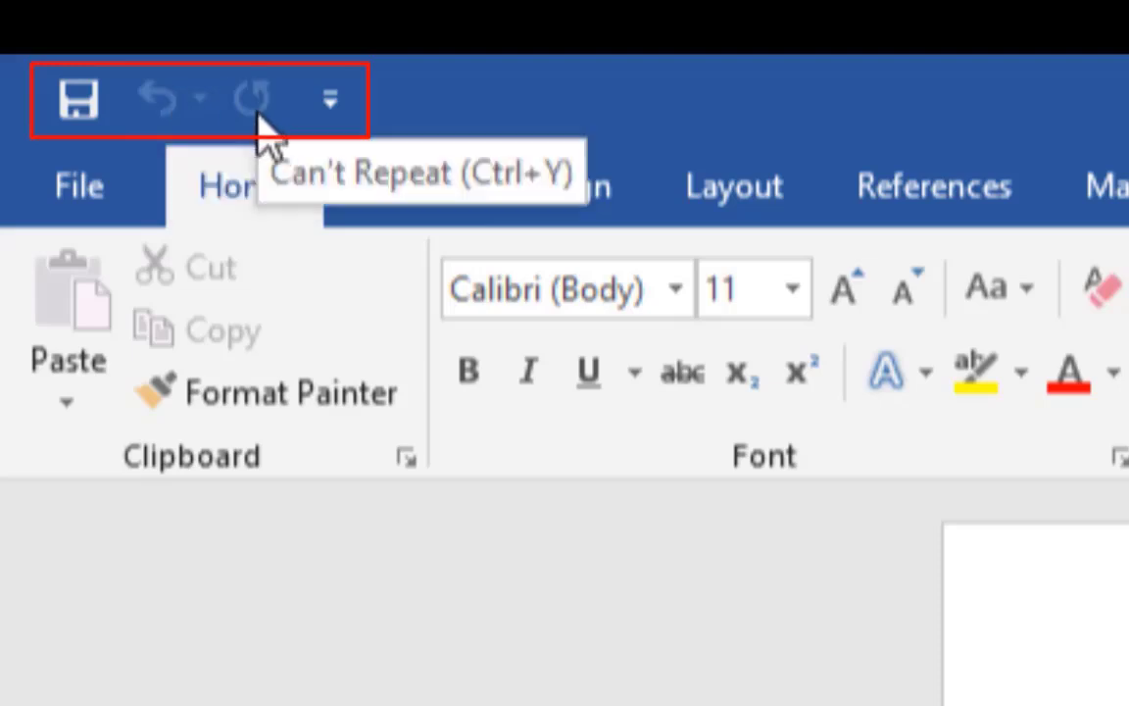
{"action": "left_click", "coordinate": [331, 100]}
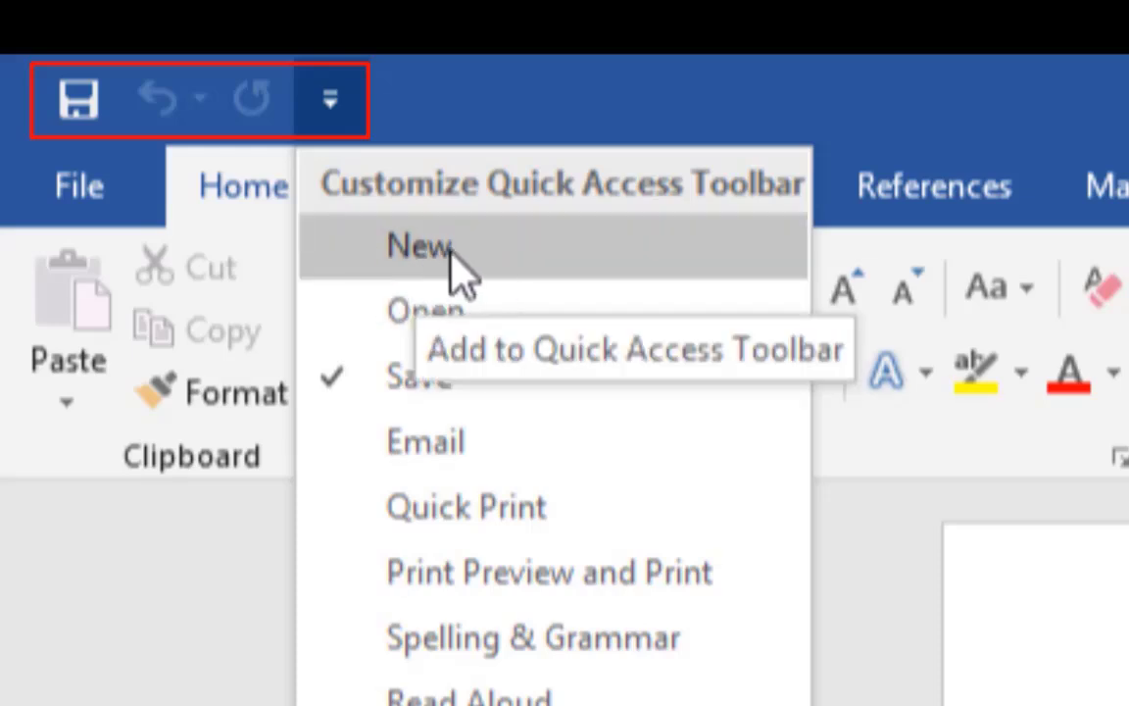
{"action": "left_click", "coordinate": [355, 284]}
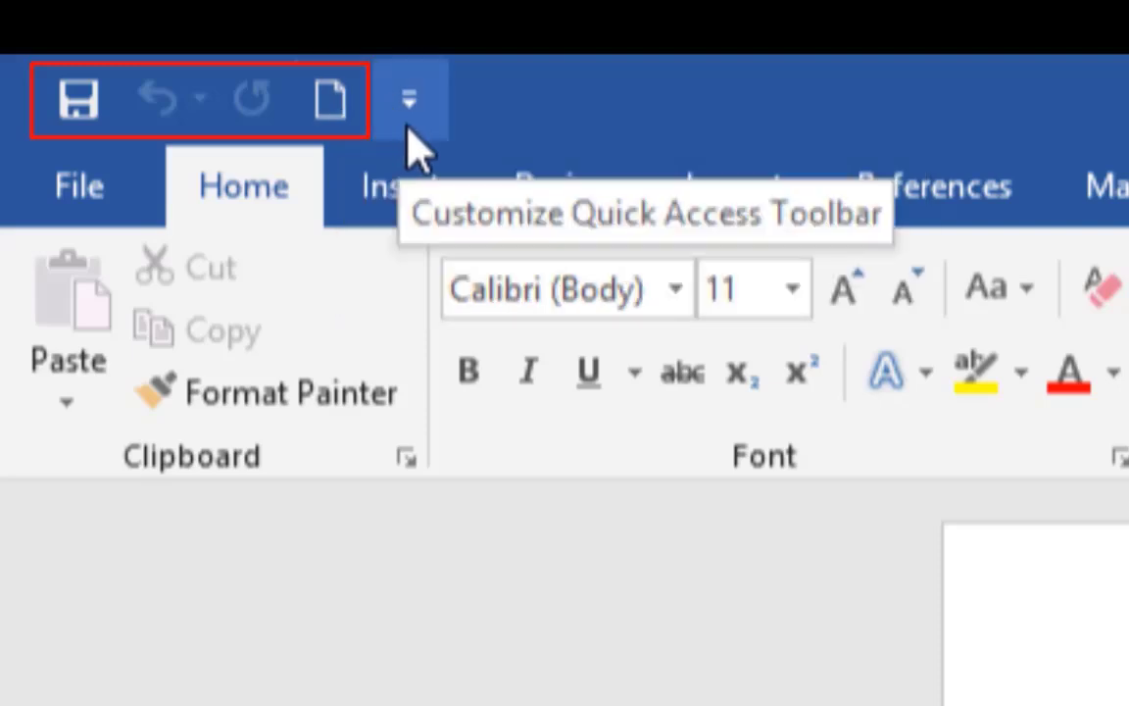
{"action": "left_click", "coordinate": [409, 132]}
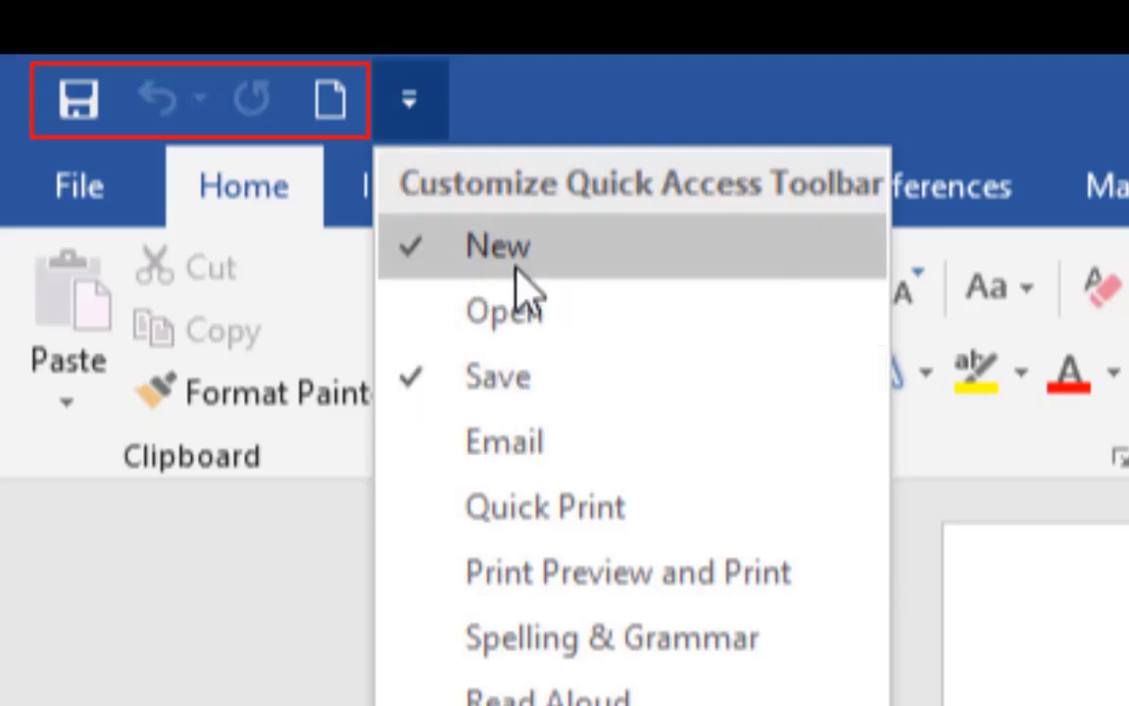
{"action": "left_click", "coordinate": [517, 262]}
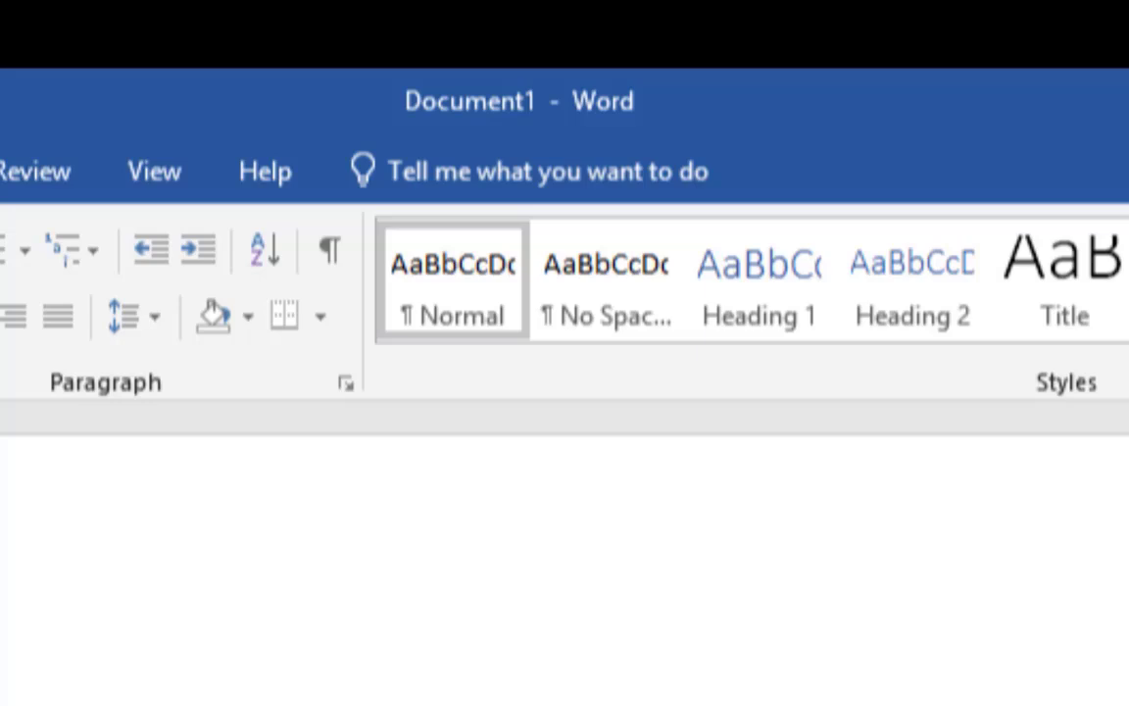
Save the blank document to the Desktop as a Word Document named "Ola Document"
{"action": "key", "text": "ctrl+s"}
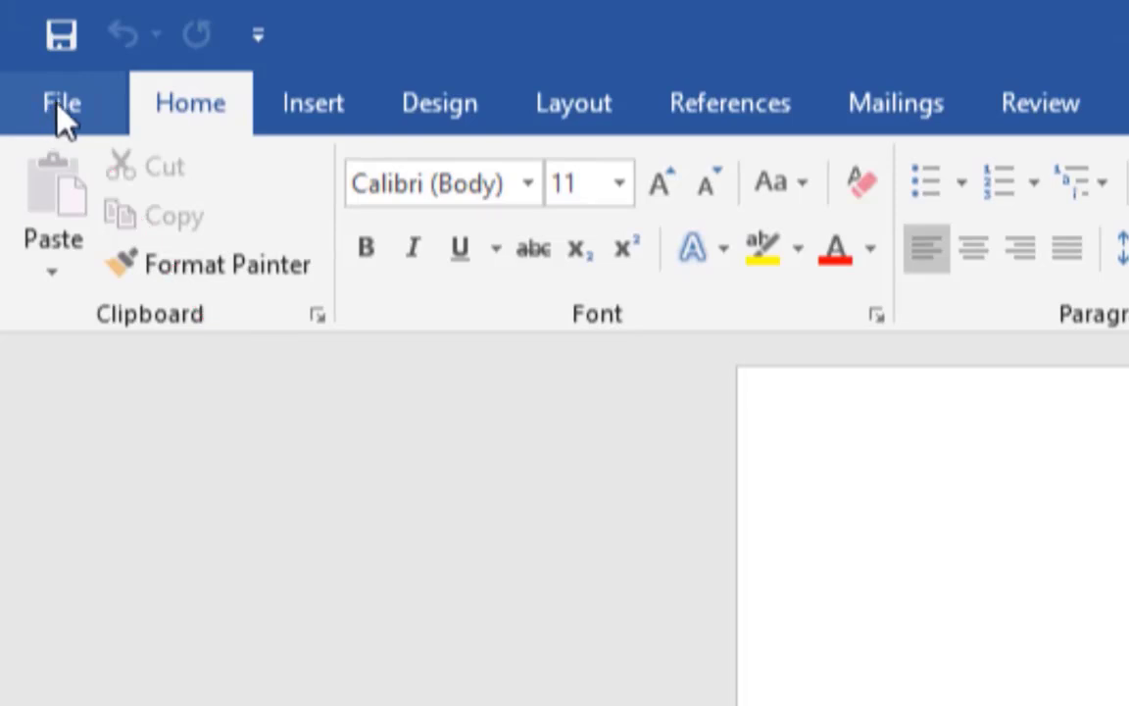
{"action": "left_click", "coordinate": [56, 110]}
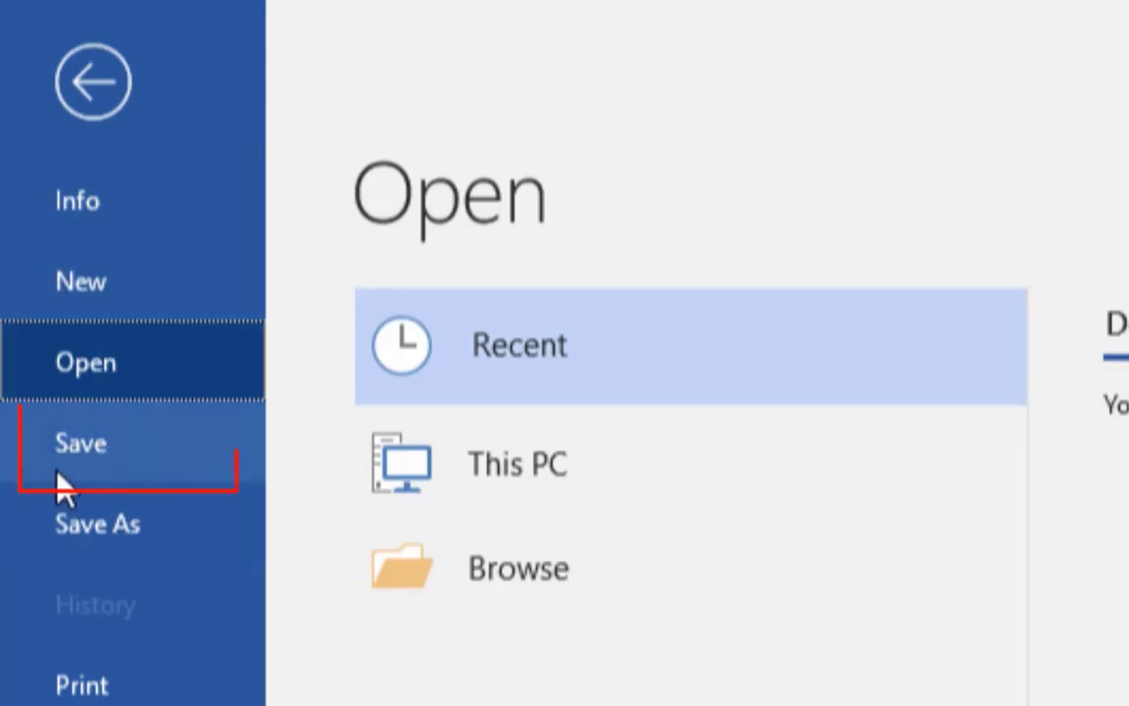
{"action": "left_click", "coordinate": [106, 465]}
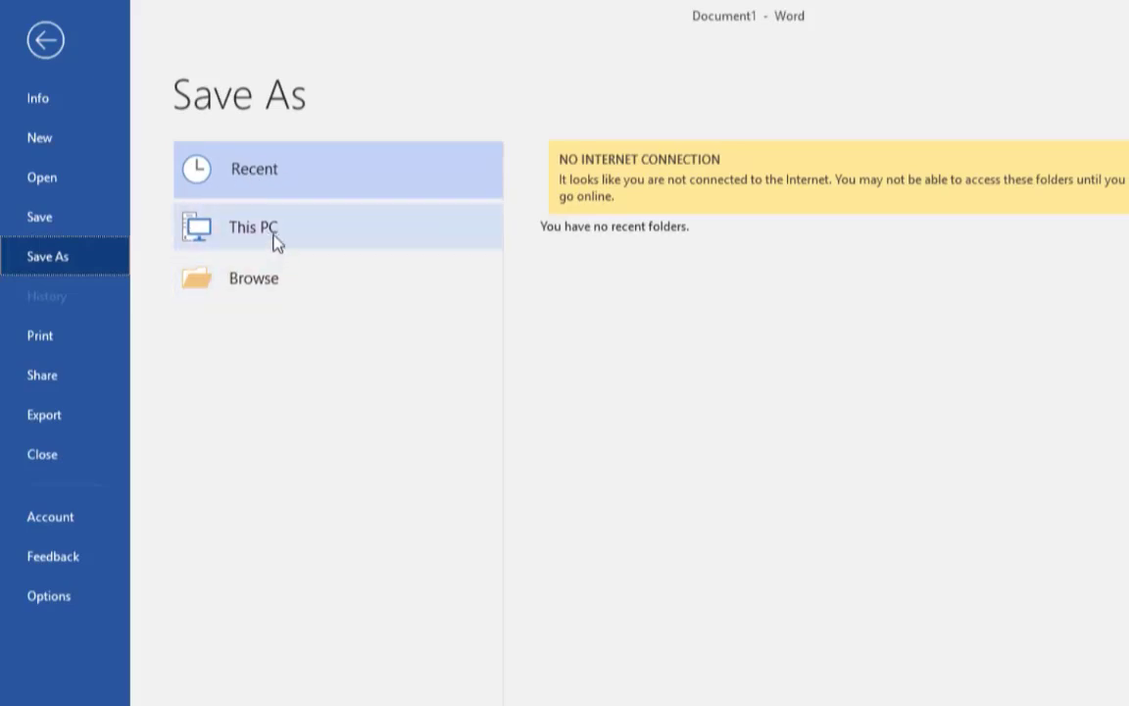
{"action": "left_click", "coordinate": [276, 242]}
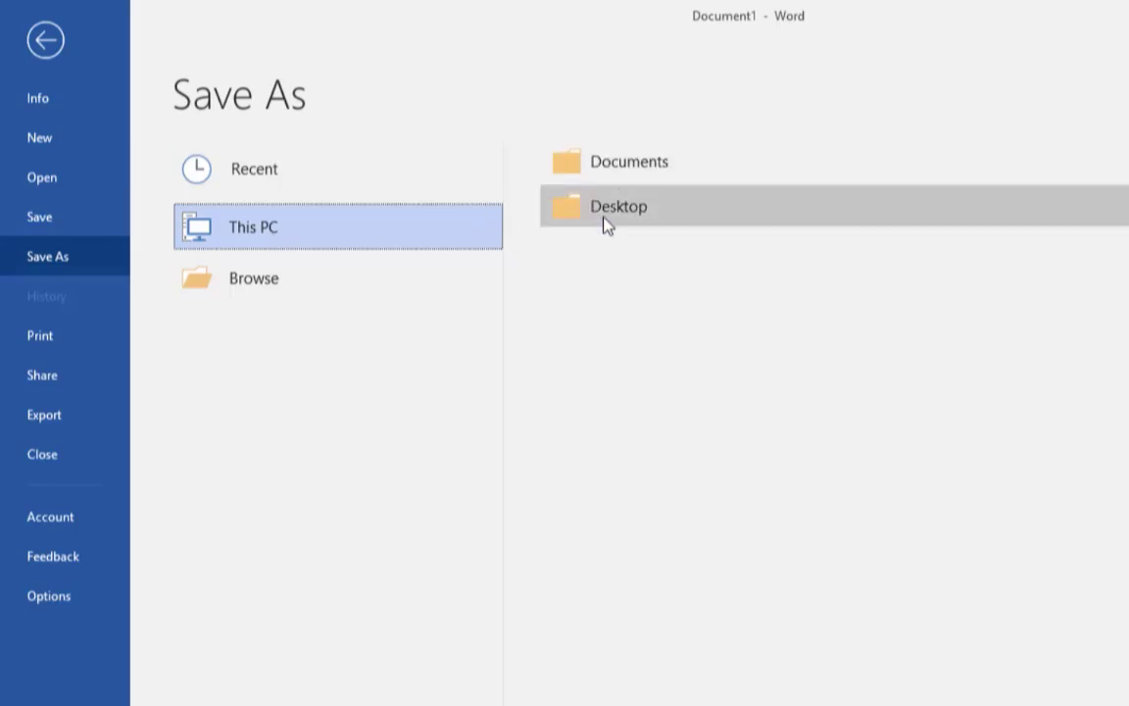
{"action": "left_click", "coordinate": [645, 218]}
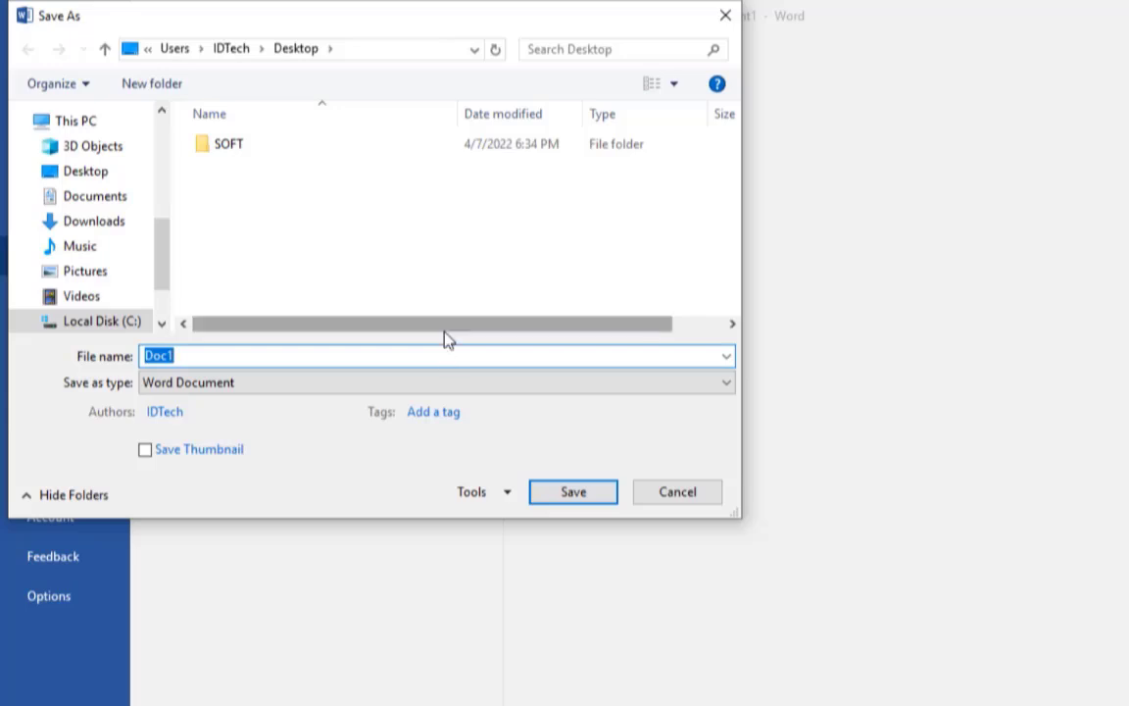
{"action": "type", "text": "Ola"}
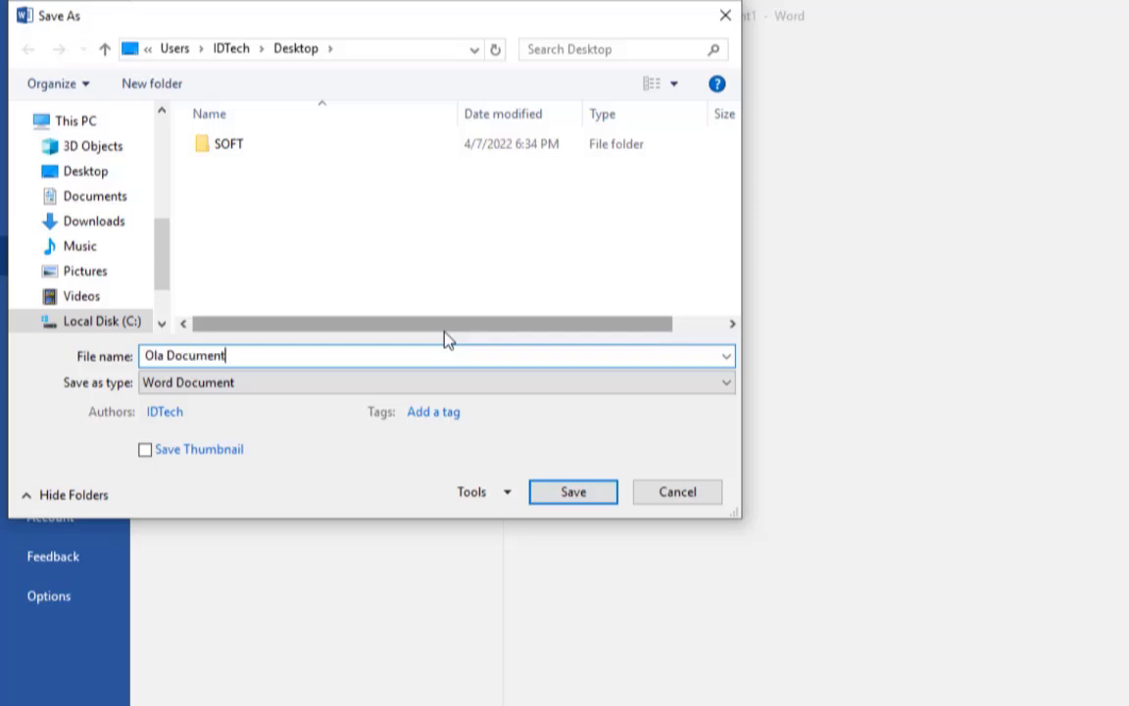
{"action": "left_click", "coordinate": [574, 492]}
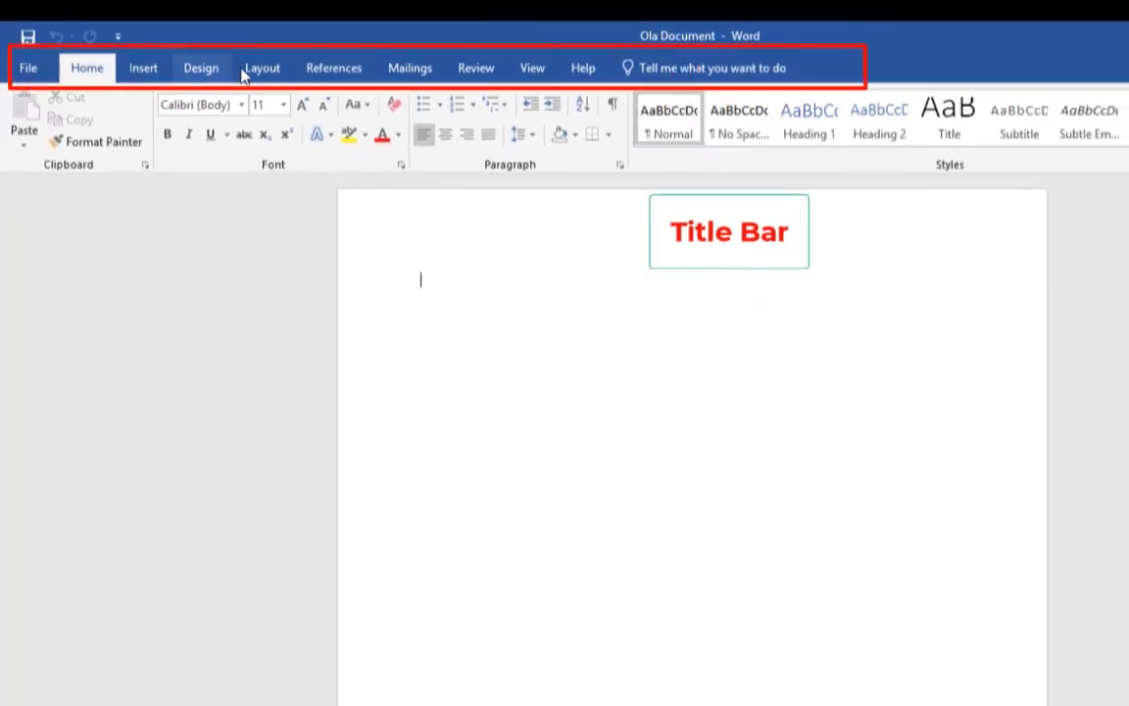
Examine the document's Info page and the command groups for inserting, design, layout, references, mailings, review and view, ending with the Home commands
{"action": "left_click", "coordinate": [27, 71]}
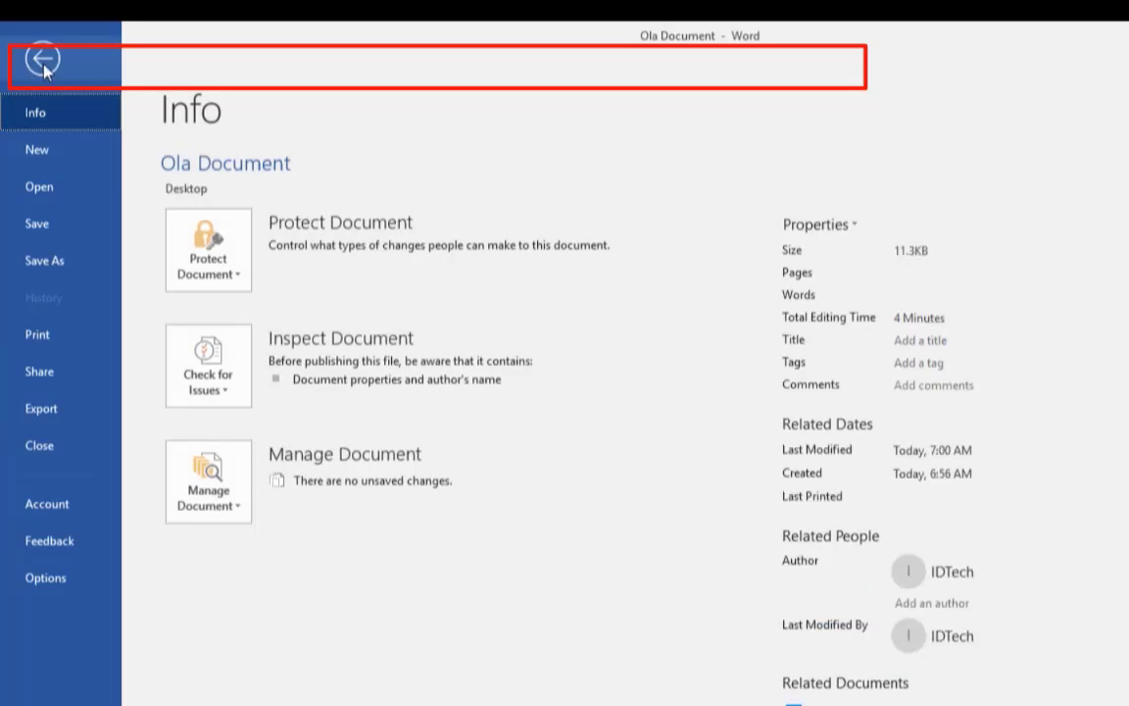
{"action": "left_click", "coordinate": [39, 57]}
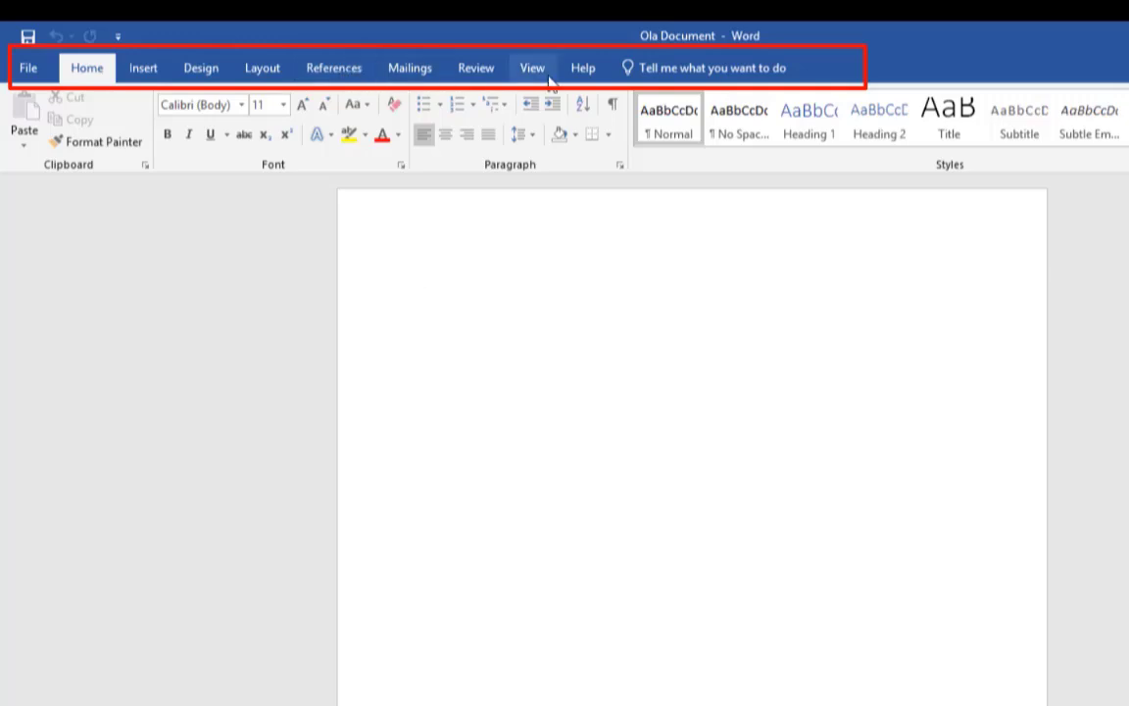
{"action": "left_click", "coordinate": [146, 71]}
{"action": "left_click", "coordinate": [204, 71]}
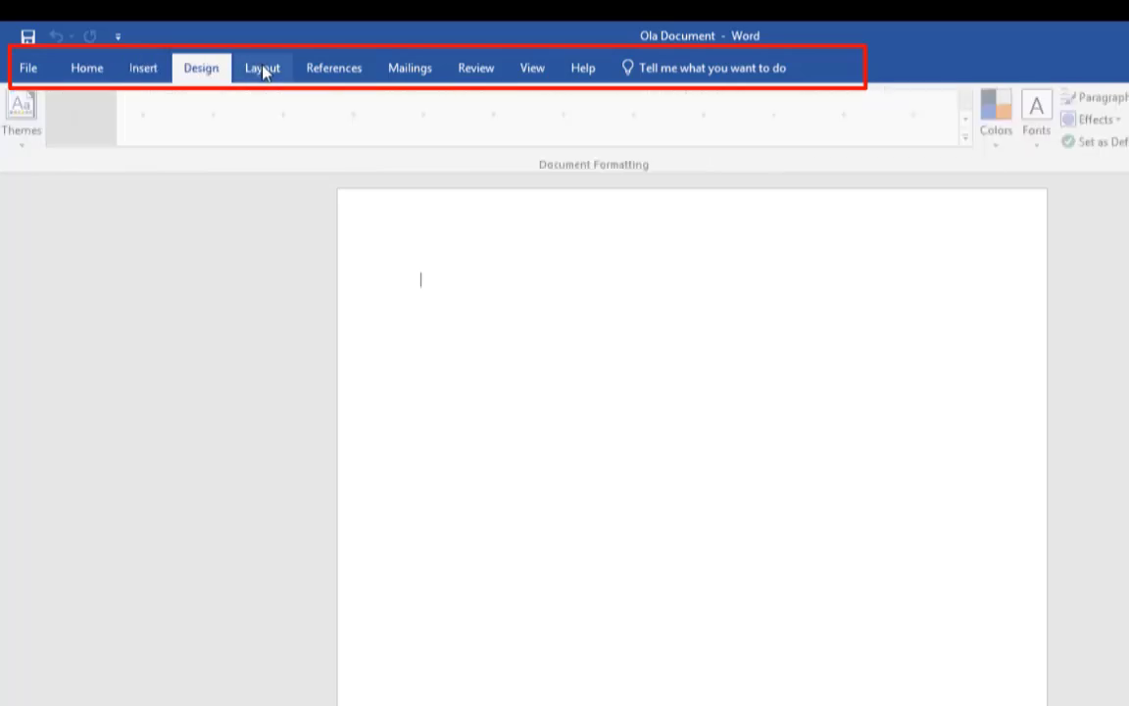
{"action": "left_click", "coordinate": [263, 71]}
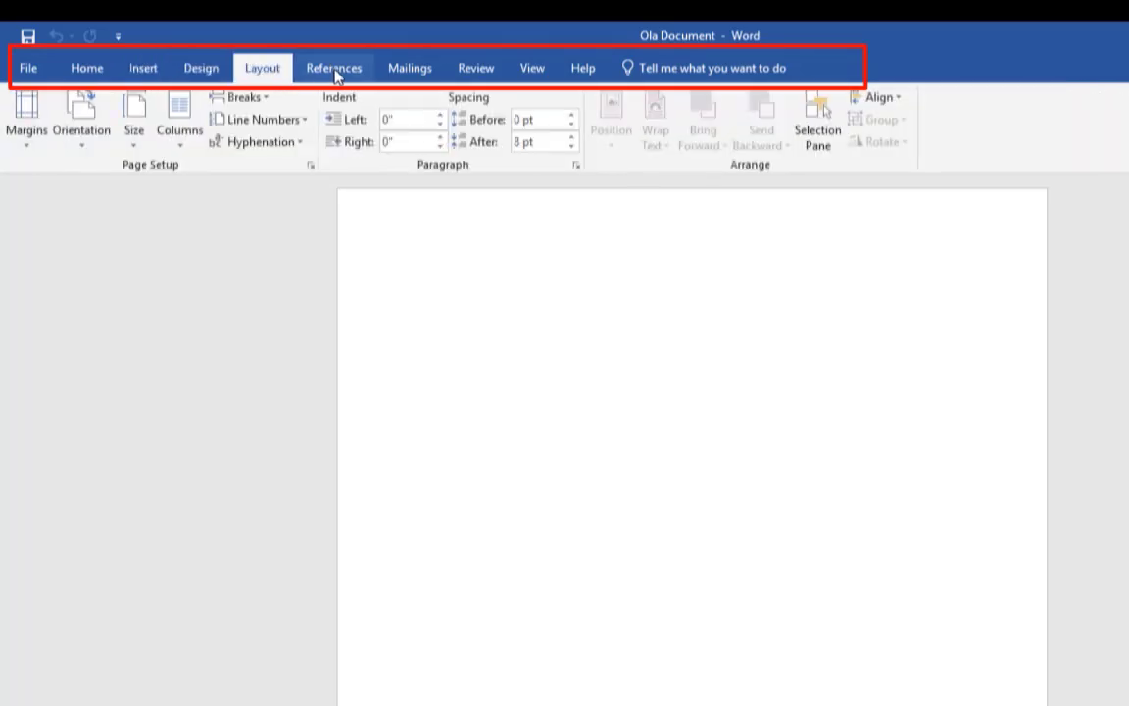
{"action": "left_click", "coordinate": [409, 71]}
{"action": "left_click", "coordinate": [478, 71]}
{"action": "left_click", "coordinate": [535, 70]}
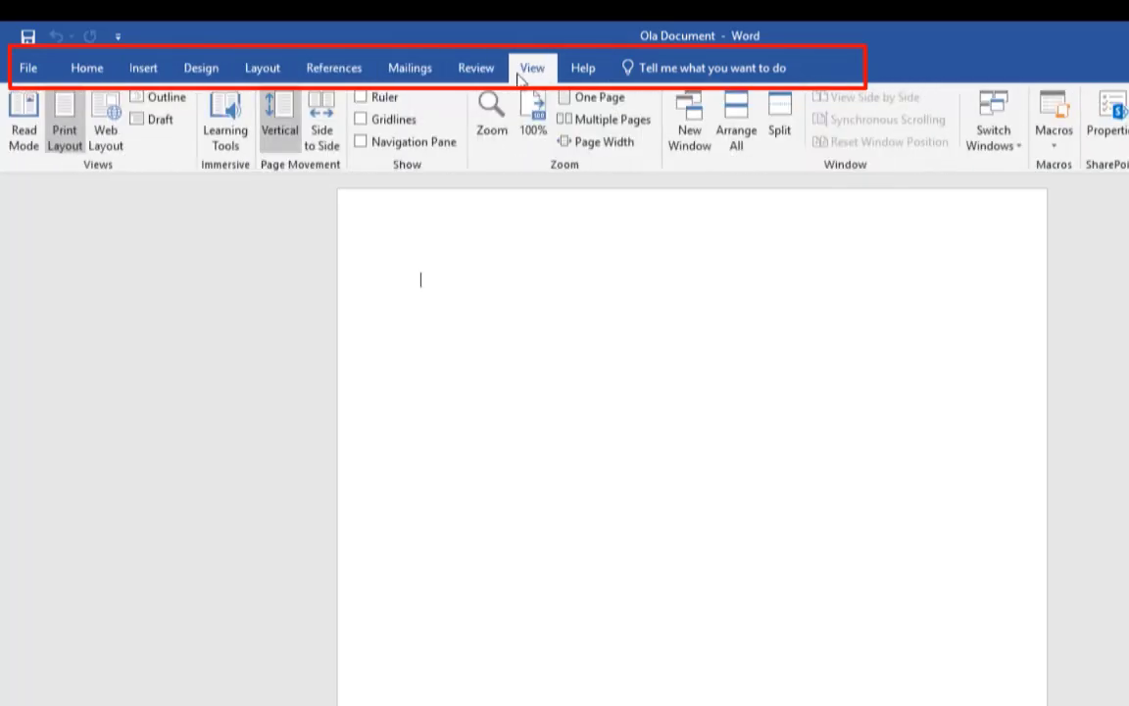
{"action": "left_click", "coordinate": [90, 70]}
{"action": "left_click", "coordinate": [147, 70]}
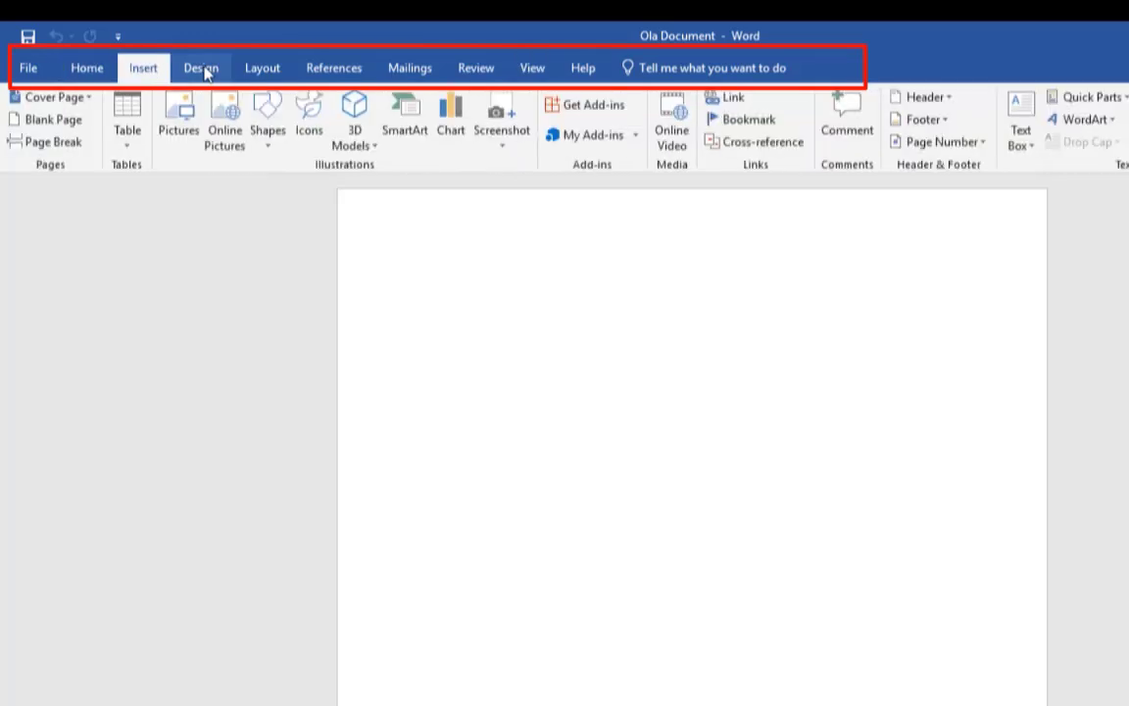
{"action": "left_click", "coordinate": [210, 71]}
{"action": "left_click", "coordinate": [261, 73]}
{"action": "left_click", "coordinate": [336, 75]}
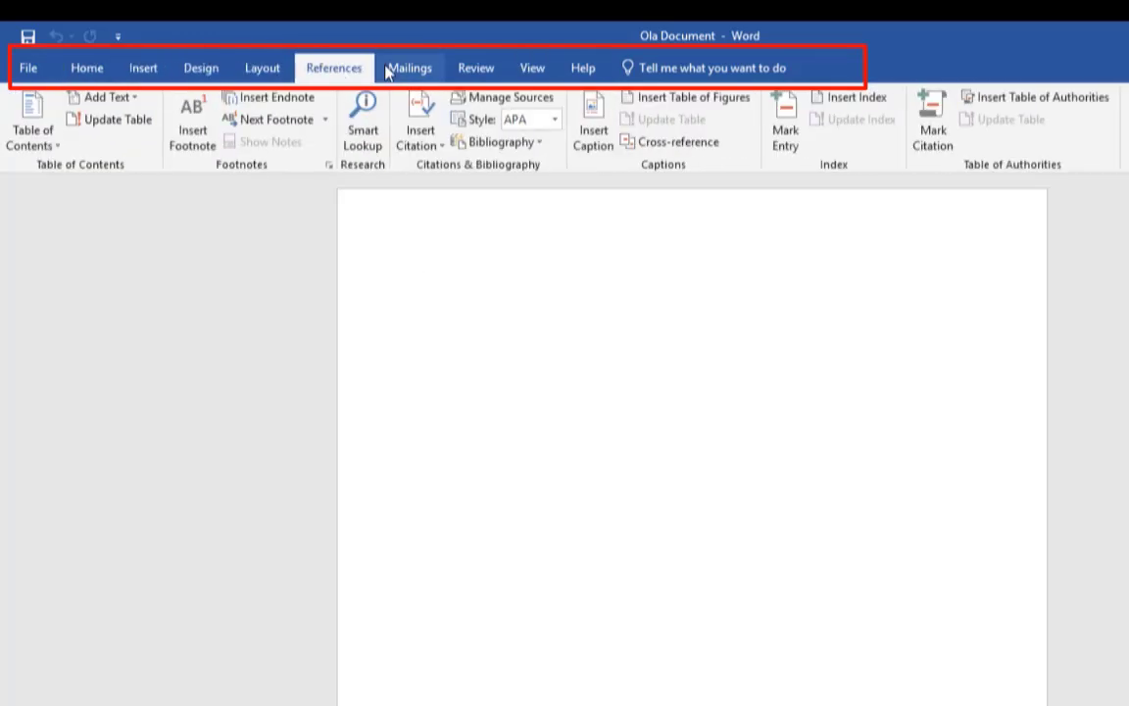
{"action": "left_click", "coordinate": [409, 72]}
{"action": "left_click", "coordinate": [481, 73]}
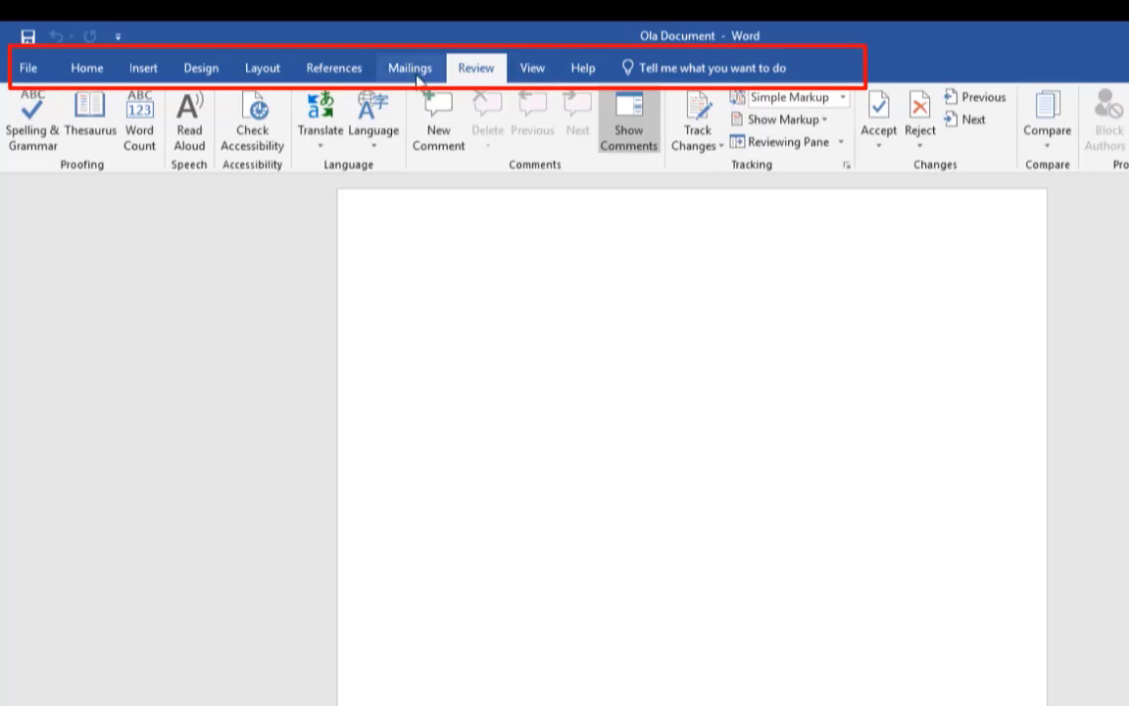
{"action": "left_click", "coordinate": [88, 71]}
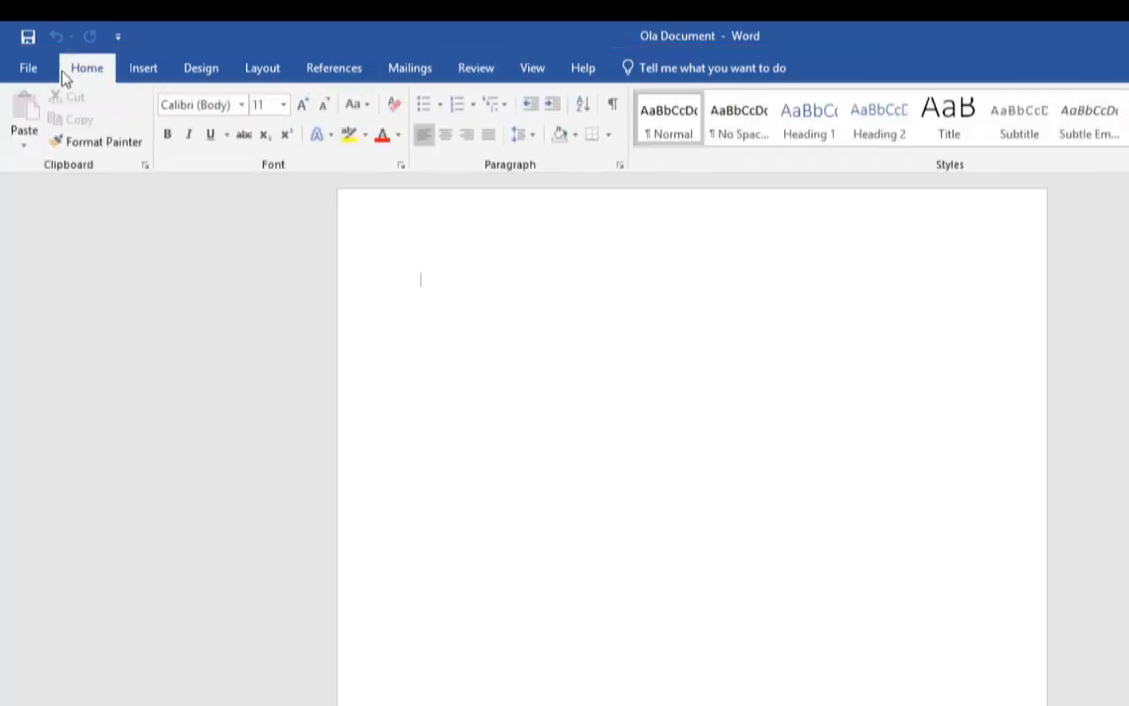
Review the command groups for inserting, design, layout, references, mailings, review and view, then return to the Home commands
{"action": "left_click", "coordinate": [148, 70]}
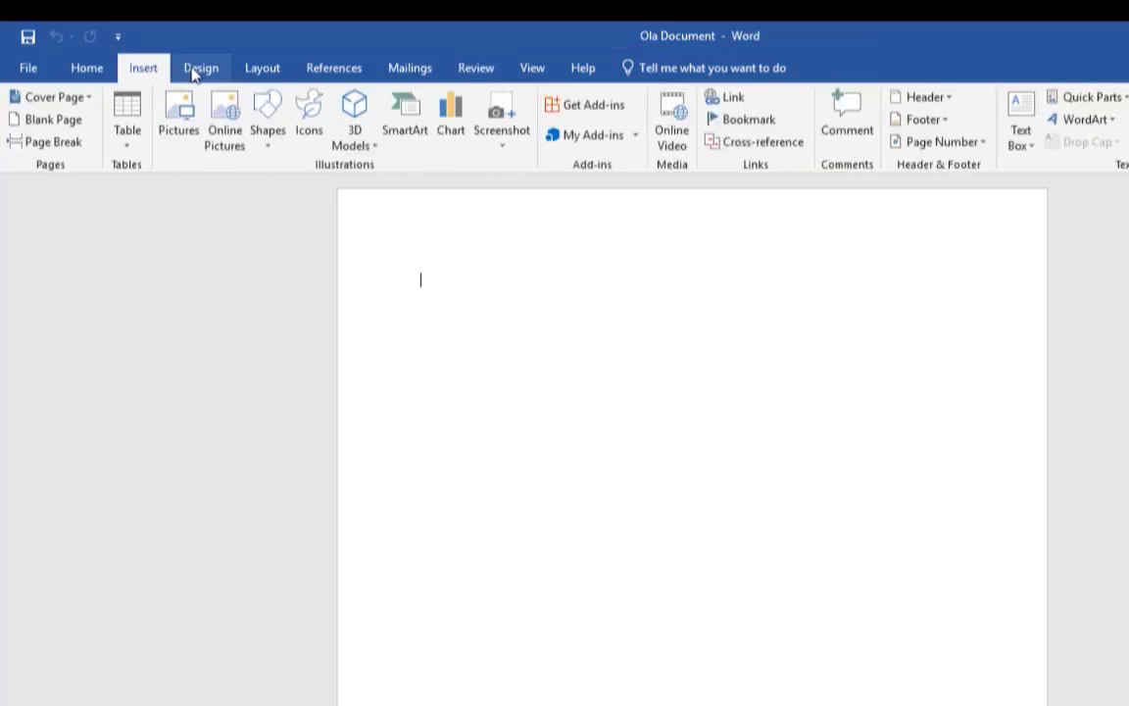
{"action": "left_click", "coordinate": [199, 73]}
{"action": "left_click", "coordinate": [255, 71]}
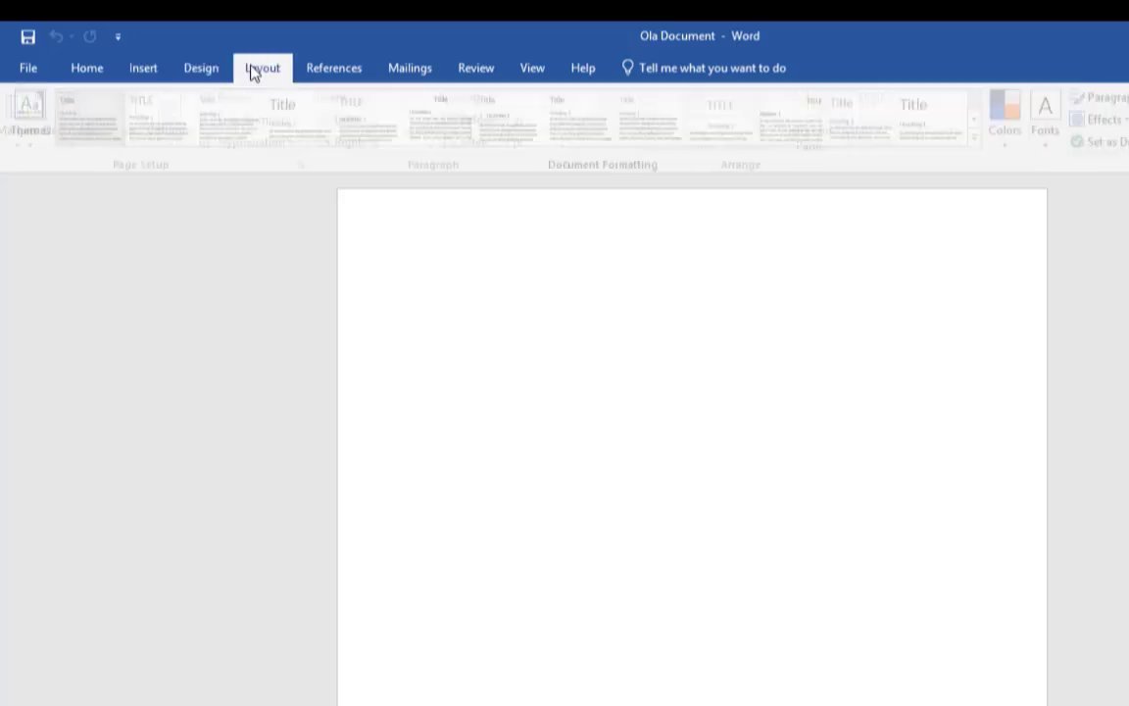
{"action": "left_click", "coordinate": [336, 71]}
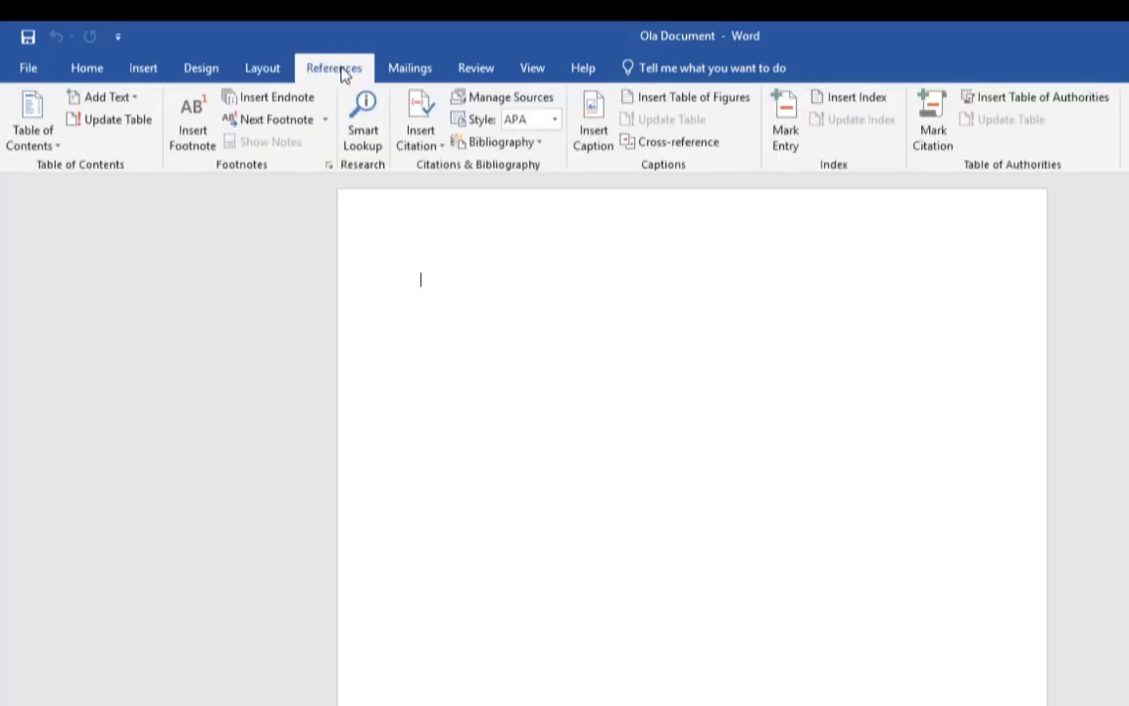
{"action": "left_click", "coordinate": [411, 77]}
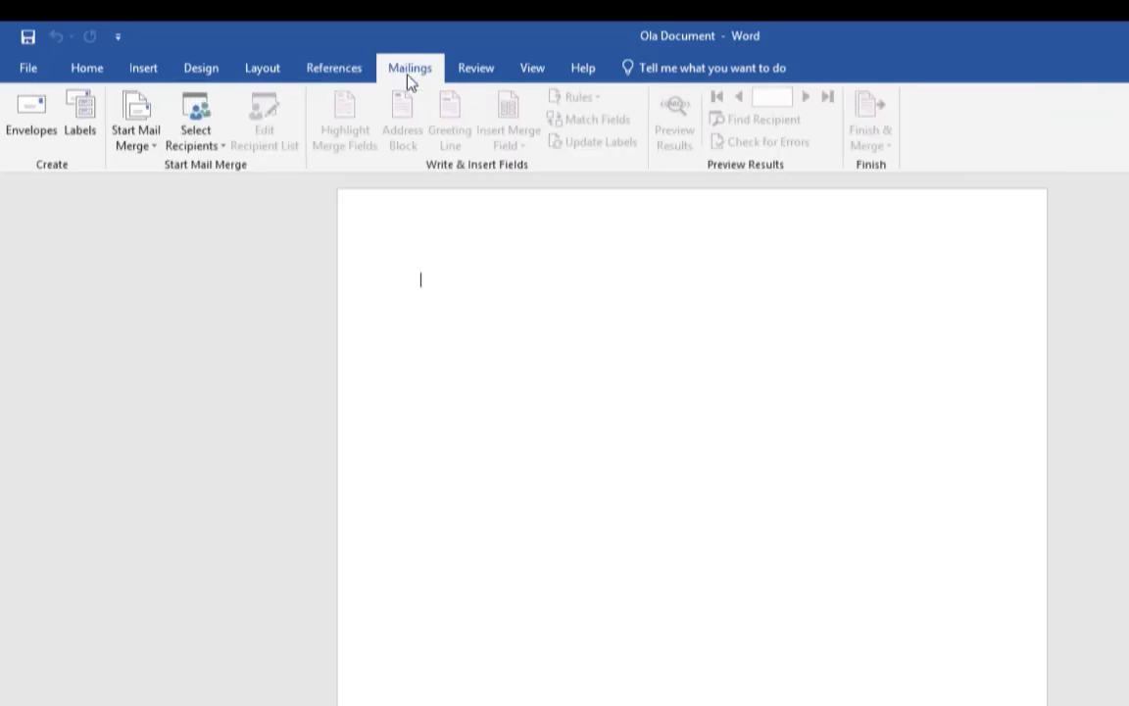
{"action": "left_click", "coordinate": [471, 76]}
{"action": "left_click", "coordinate": [535, 80]}
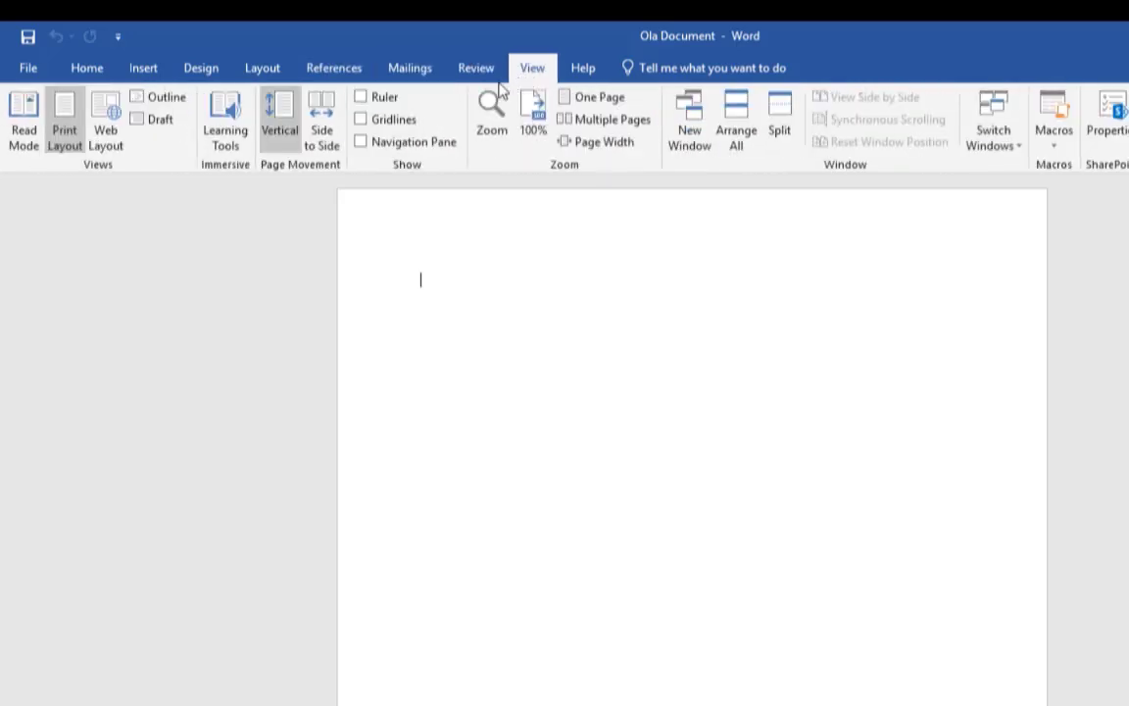
{"action": "left_click", "coordinate": [85, 78]}
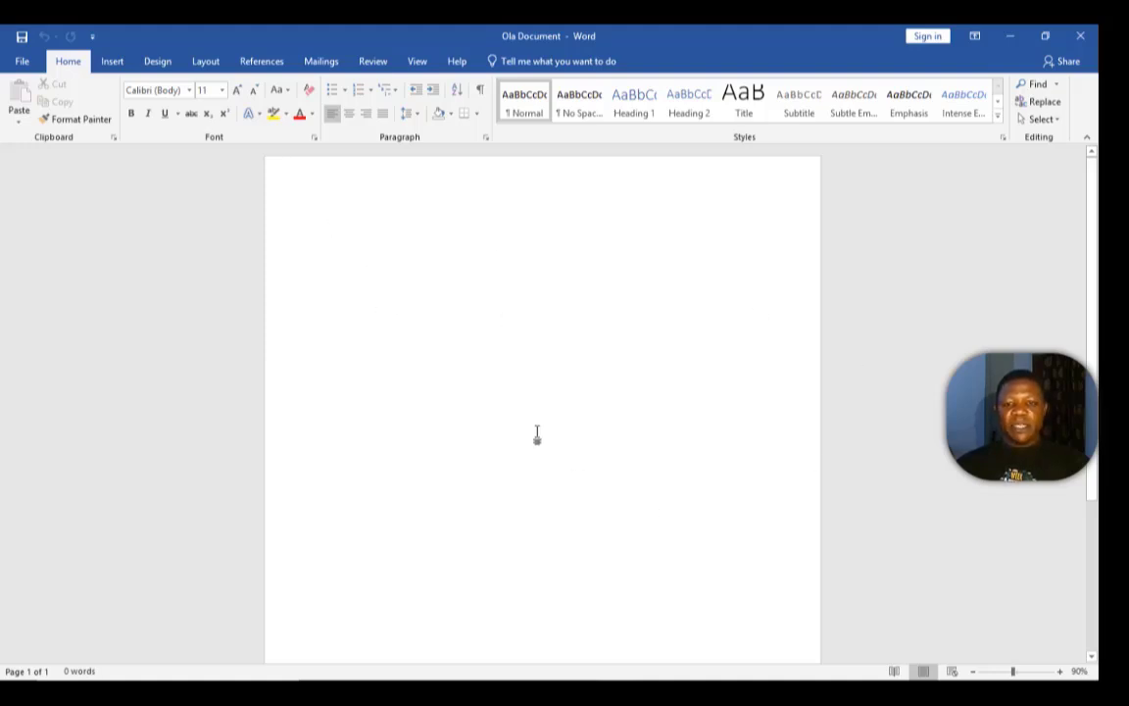
Write the text "Word you" on the first line of the blank document
{"action": "scroll", "coordinate": [564, 424], "scroll_direction": "down", "scroll_amount": 2}
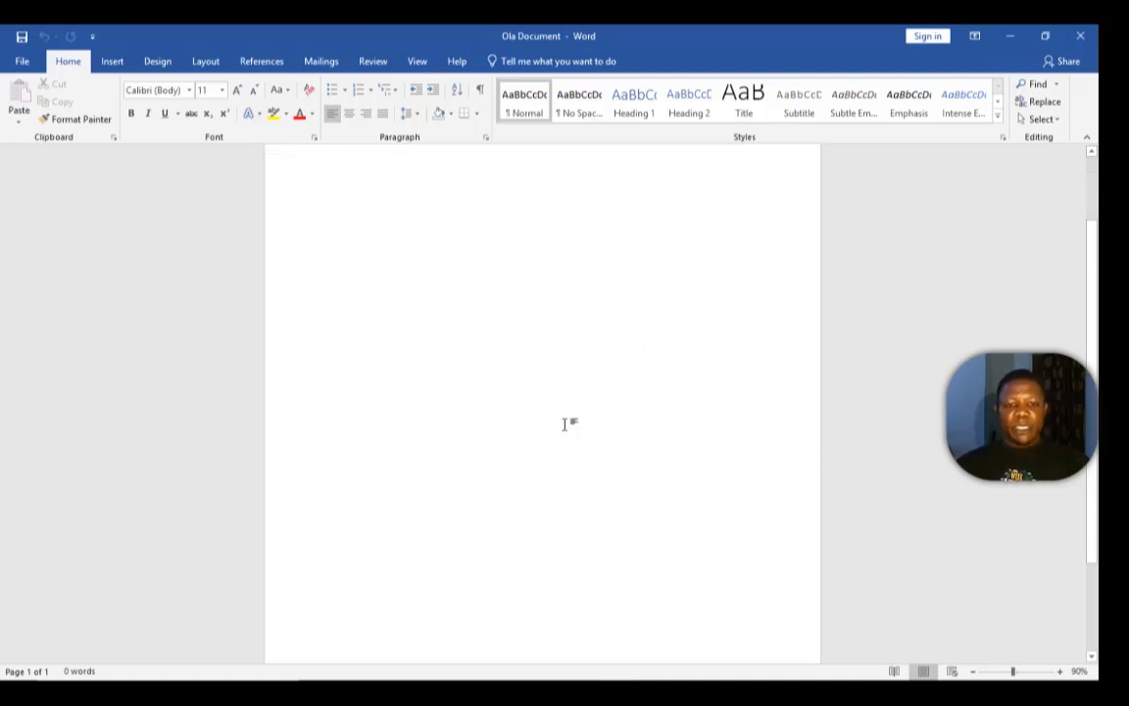
{"action": "scroll", "coordinate": [564, 423], "scroll_direction": "up", "scroll_amount": 2}
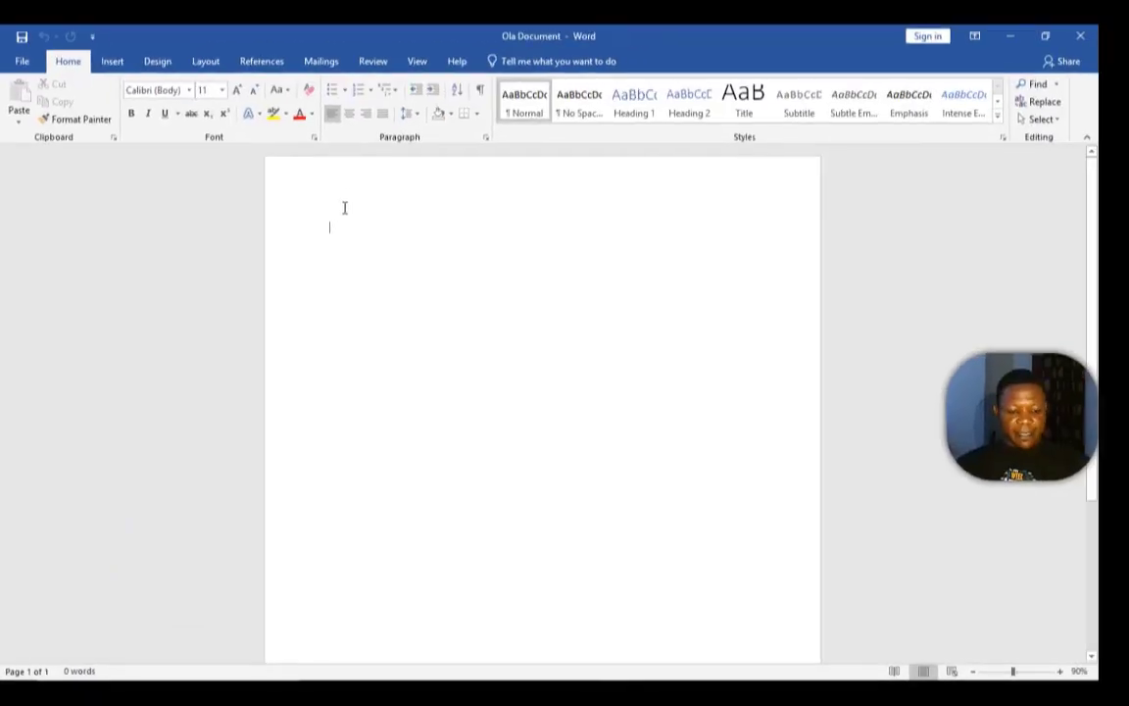
{"action": "type", "text": "wor"}
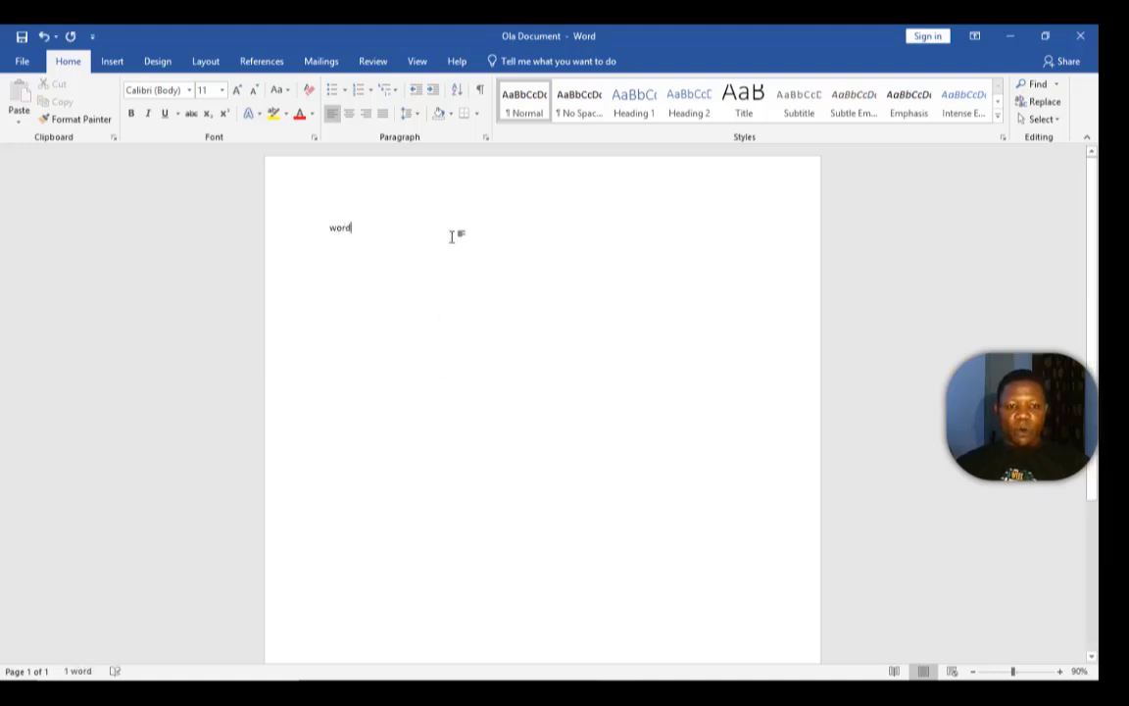
{"action": "type", "text": "d "}
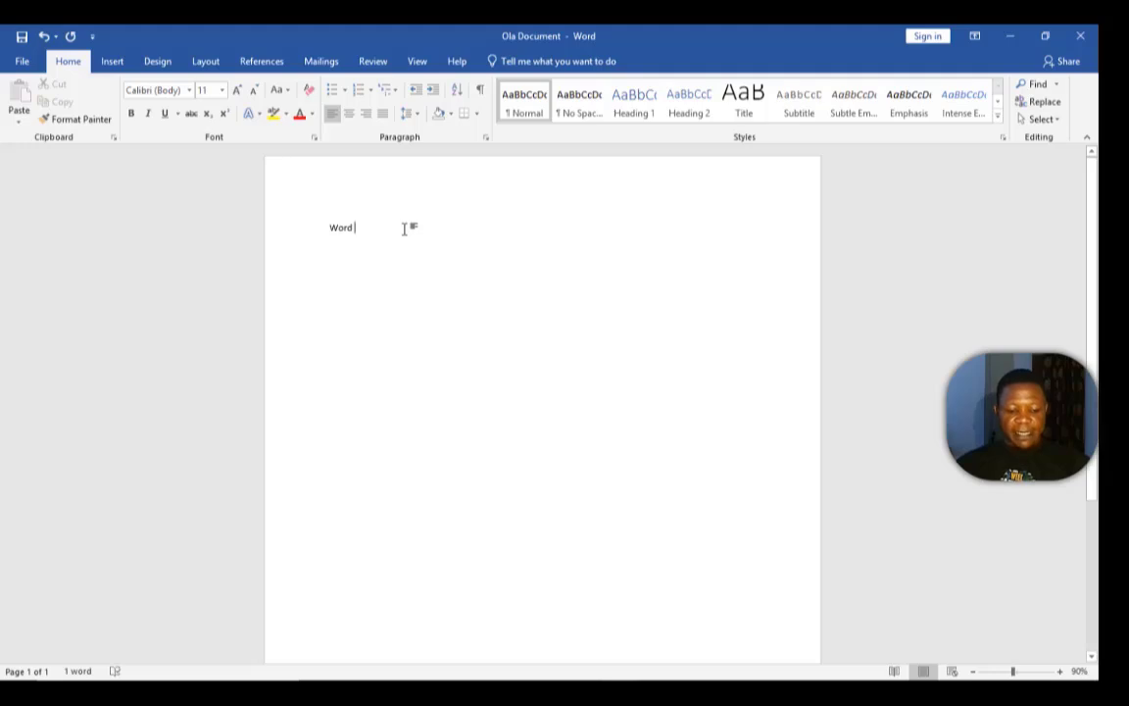
{"action": "type", "text": "v"}
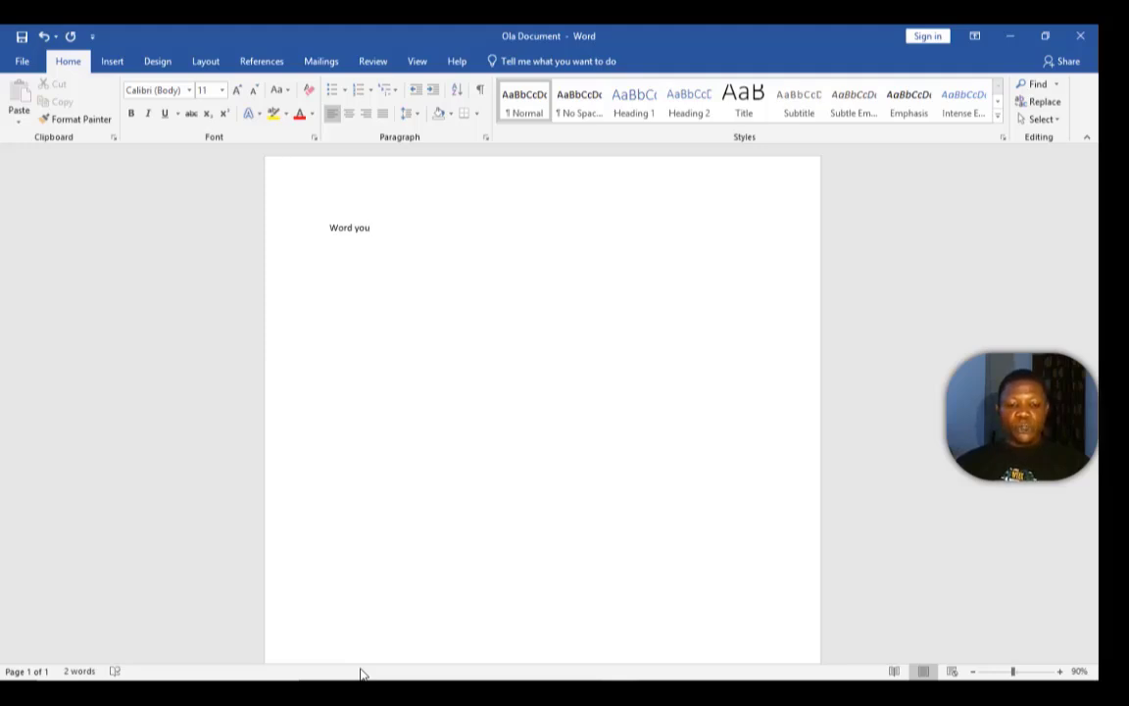
Customize the status bar to show Section and Line Number
{"action": "right_click", "coordinate": [361, 673]}
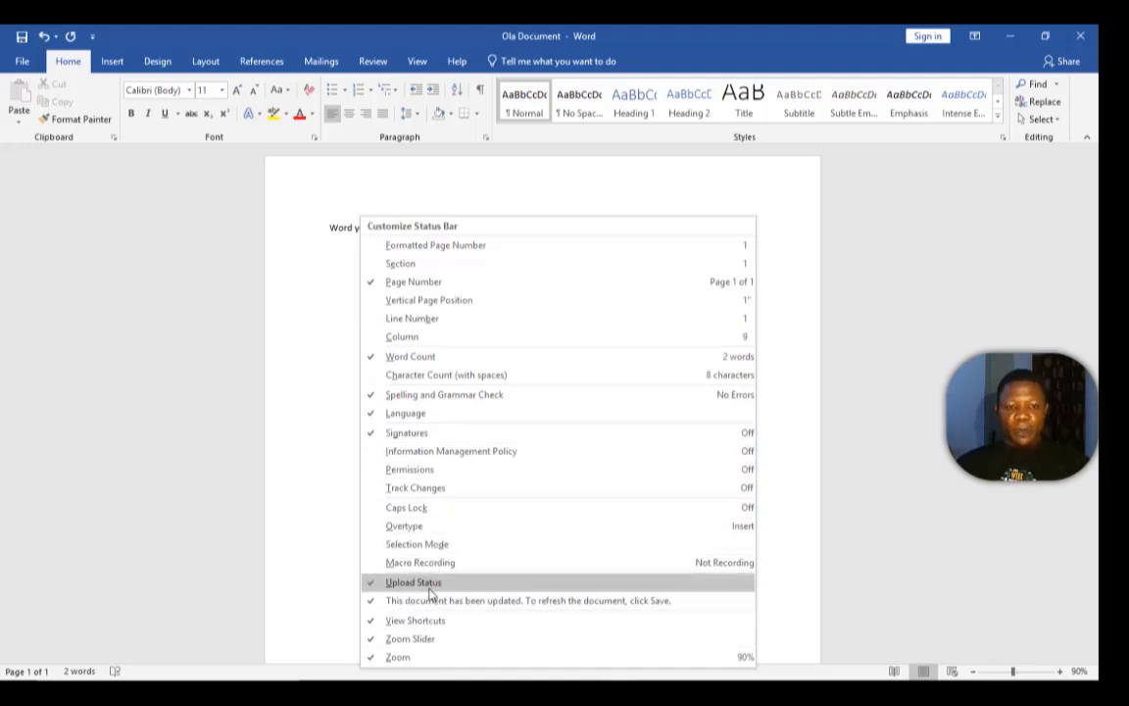
{"action": "left_click", "coordinate": [401, 263]}
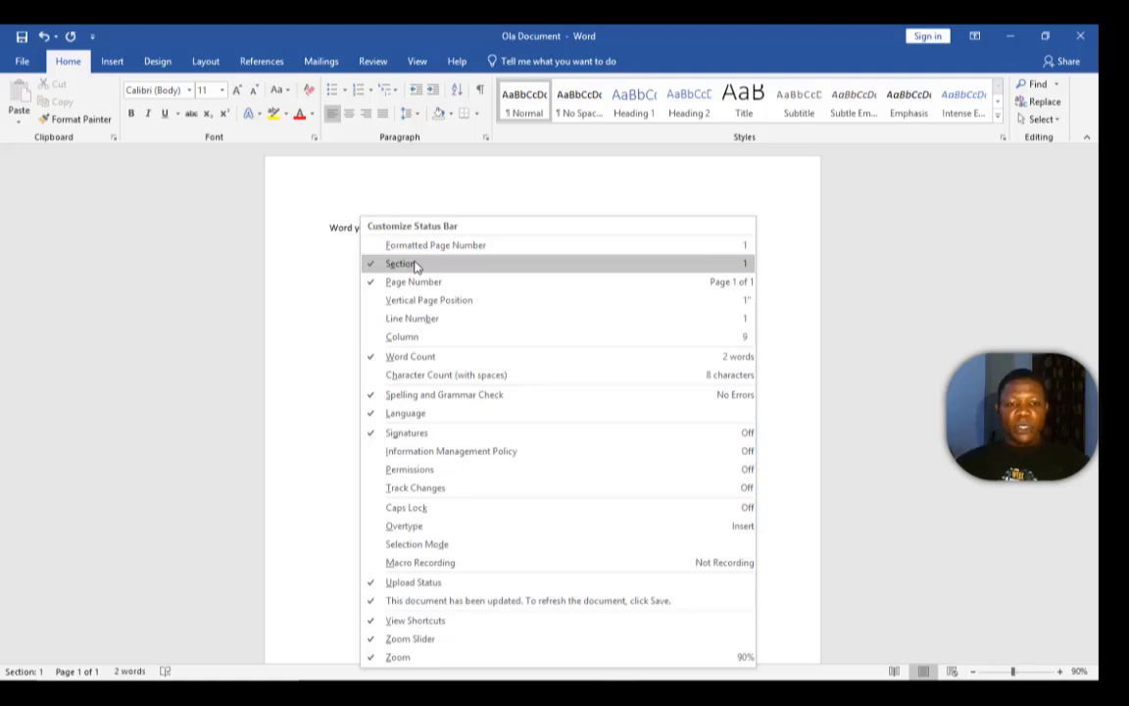
{"action": "left_click", "coordinate": [443, 328]}
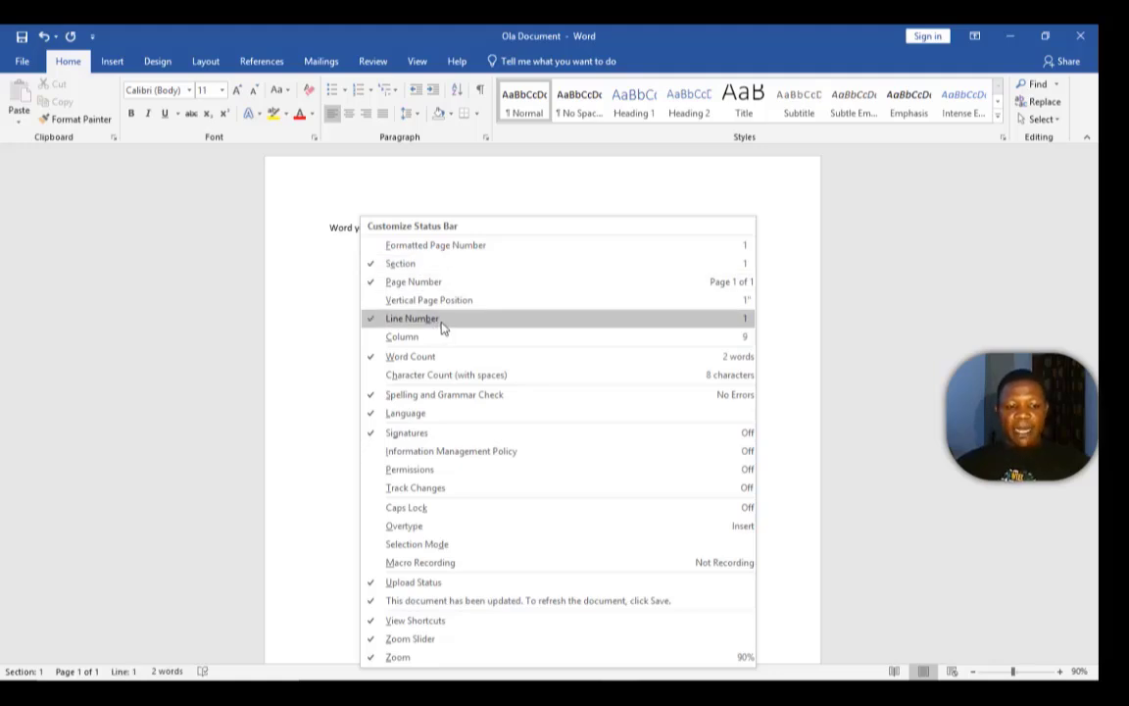
{"action": "left_click", "coordinate": [305, 306]}
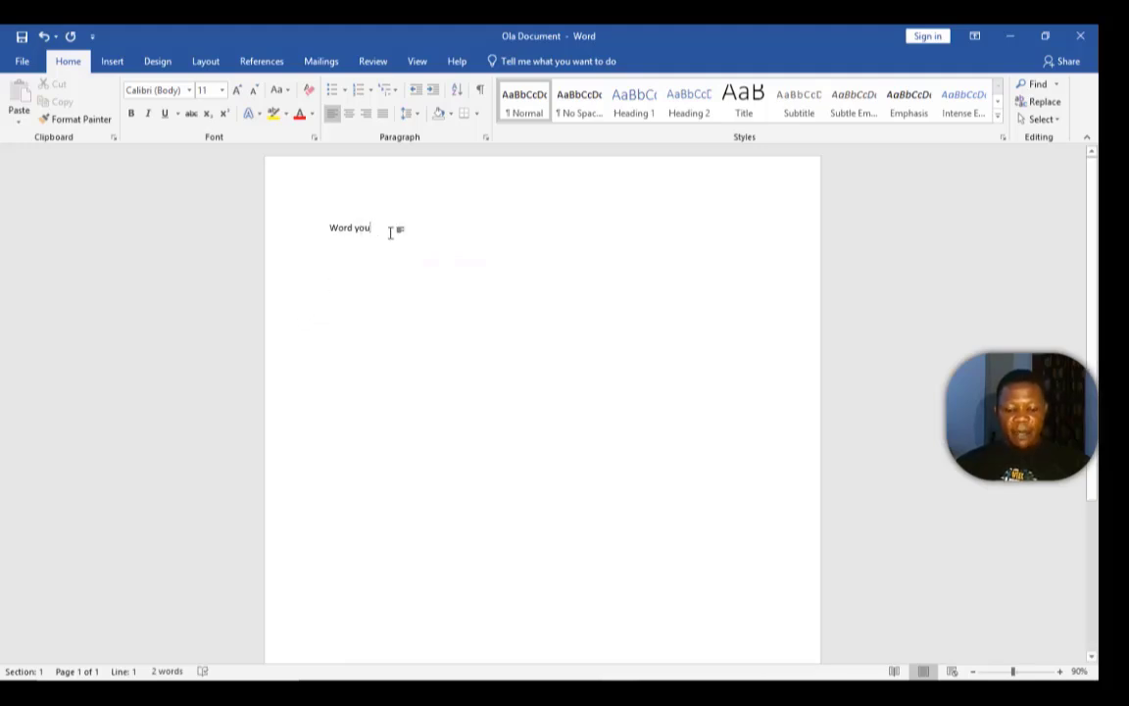
Copy the whole "Word you" line and paste it twice below, starting a new line before each paste
{"action": "key", "text": "ctrl+a"}
{"action": "key", "text": "ctrl+c"}
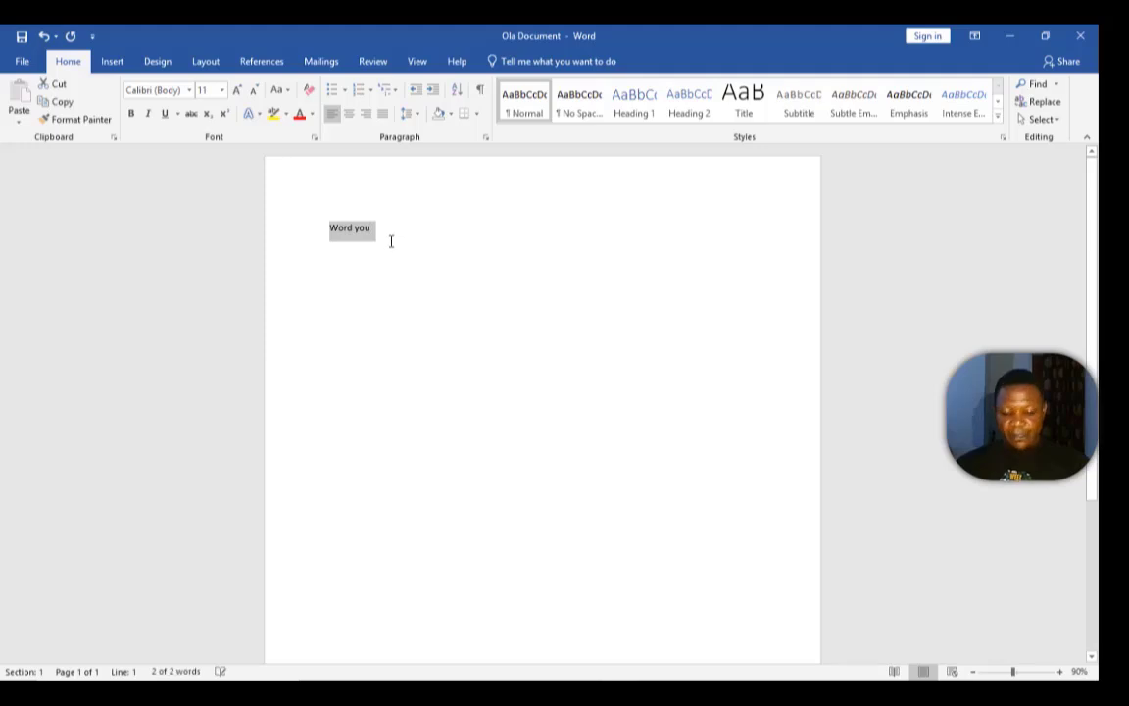
{"action": "left_click", "coordinate": [390, 251]}
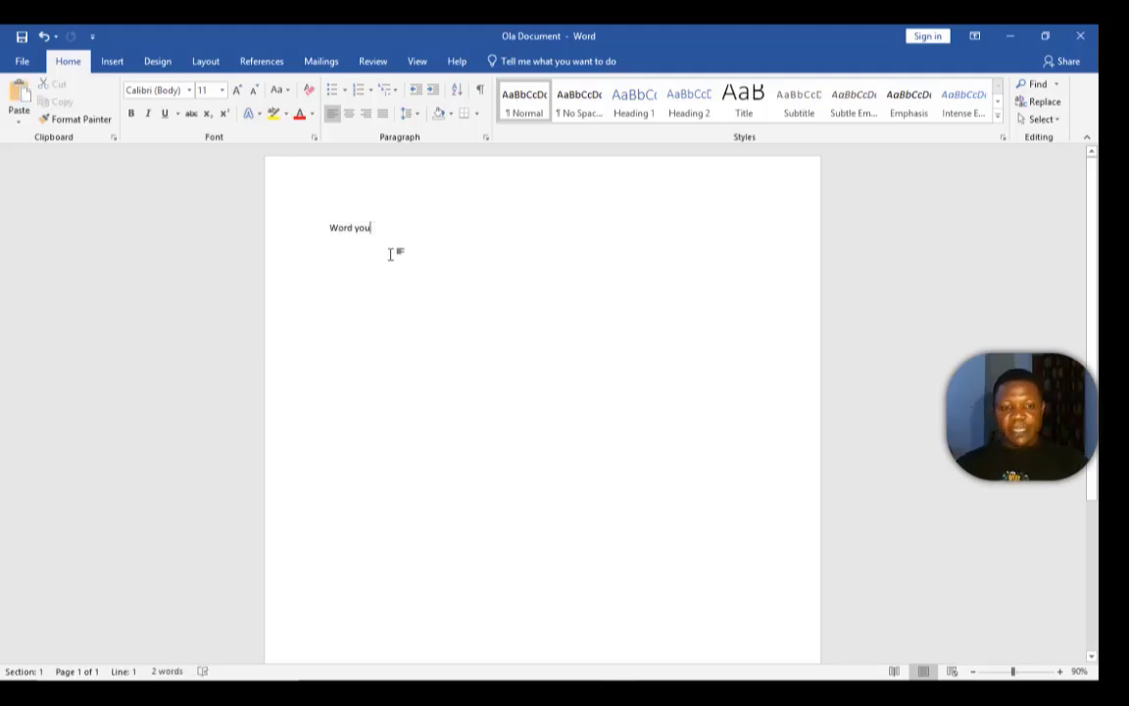
{"action": "key", "text": "Return"}
{"action": "key", "text": "ctrl+v"}
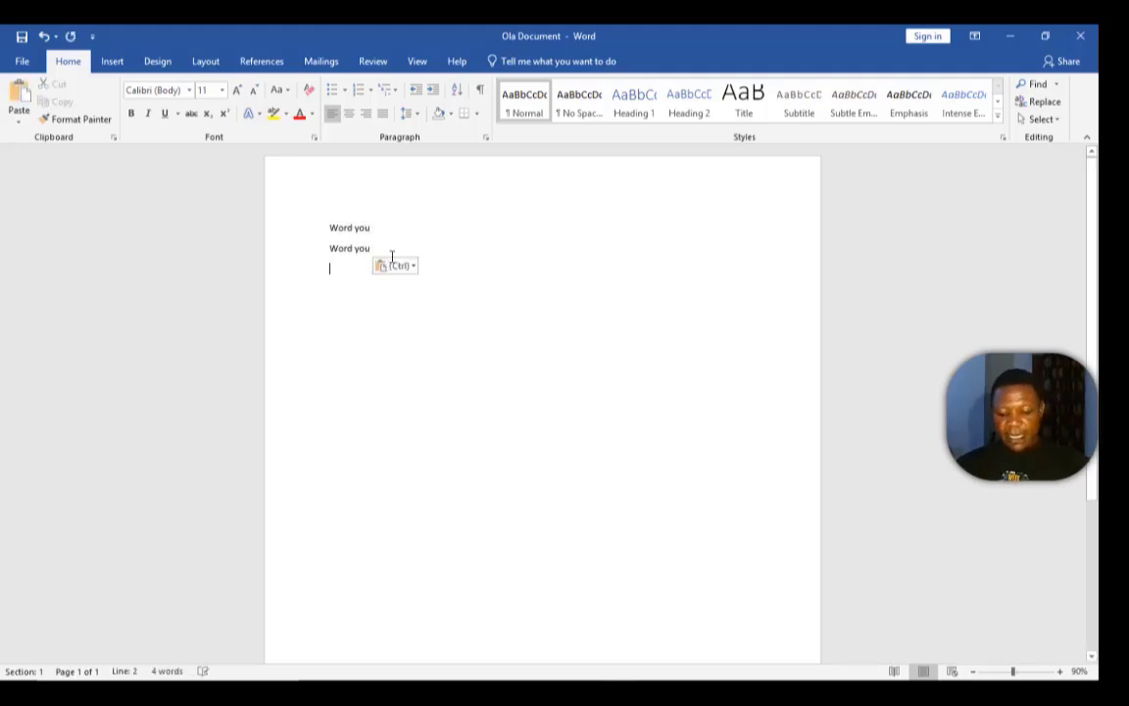
{"action": "key", "text": "Return"}
{"action": "key", "text": "ctrl+v"}
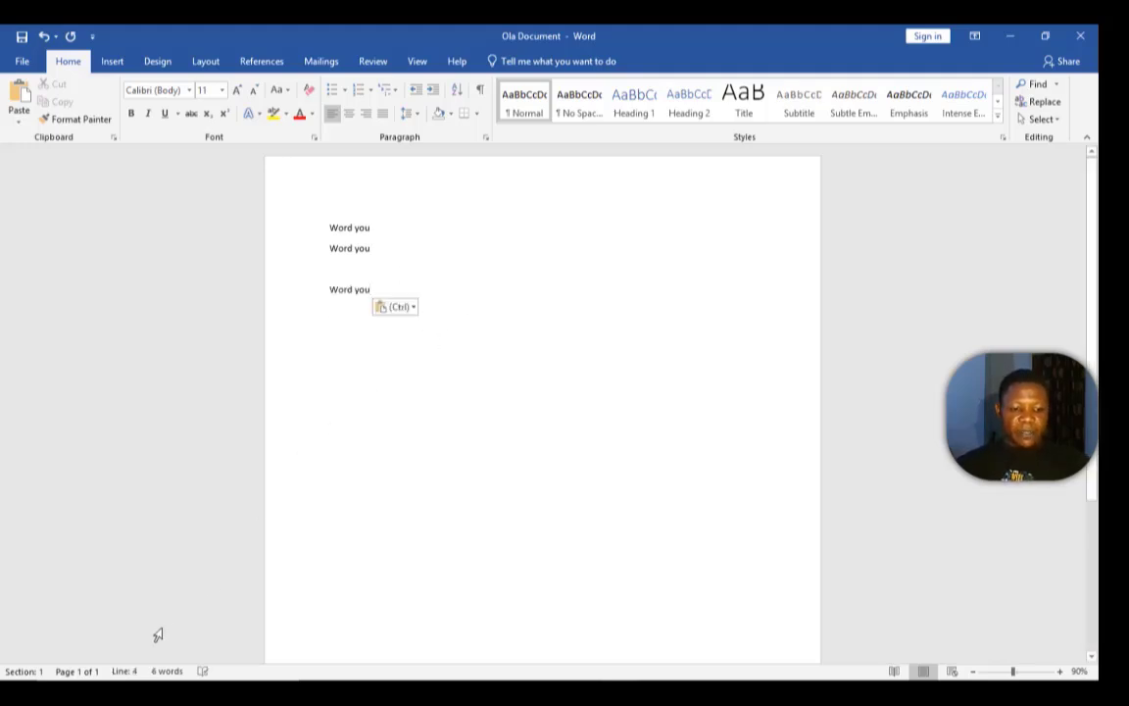
Paste another "Word you" into the empty line, delete the blank line and last copy below it, and return to the first line
{"action": "left_click", "coordinate": [329, 301]}
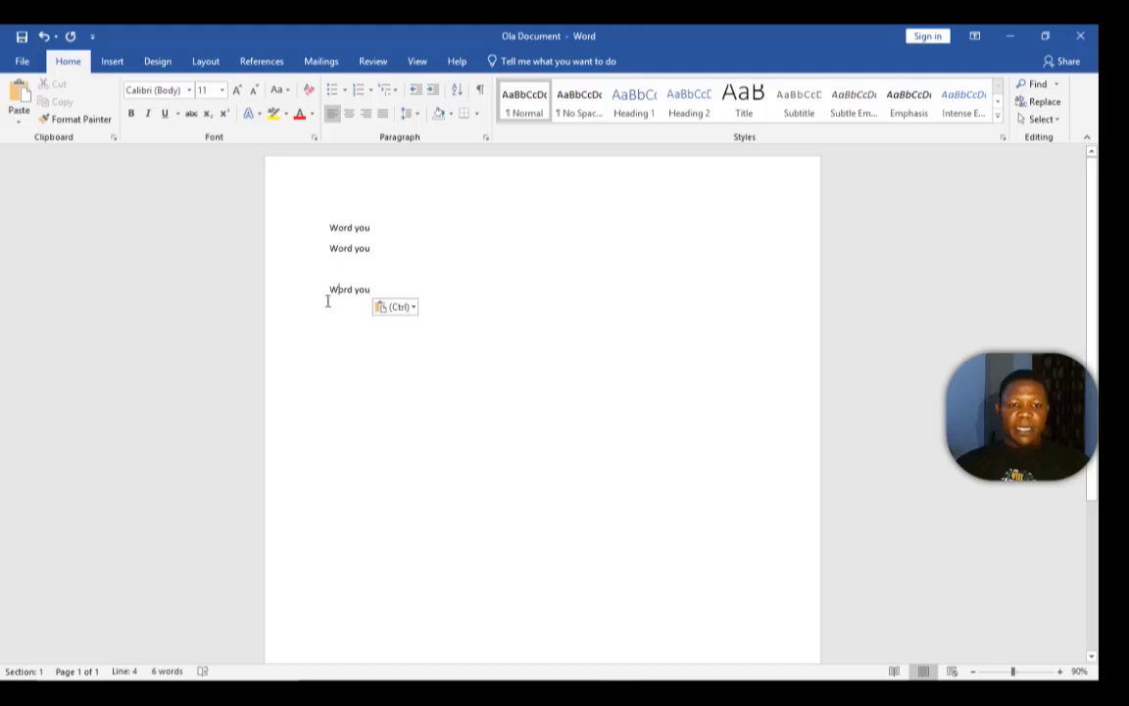
{"action": "left_click", "coordinate": [346, 265]}
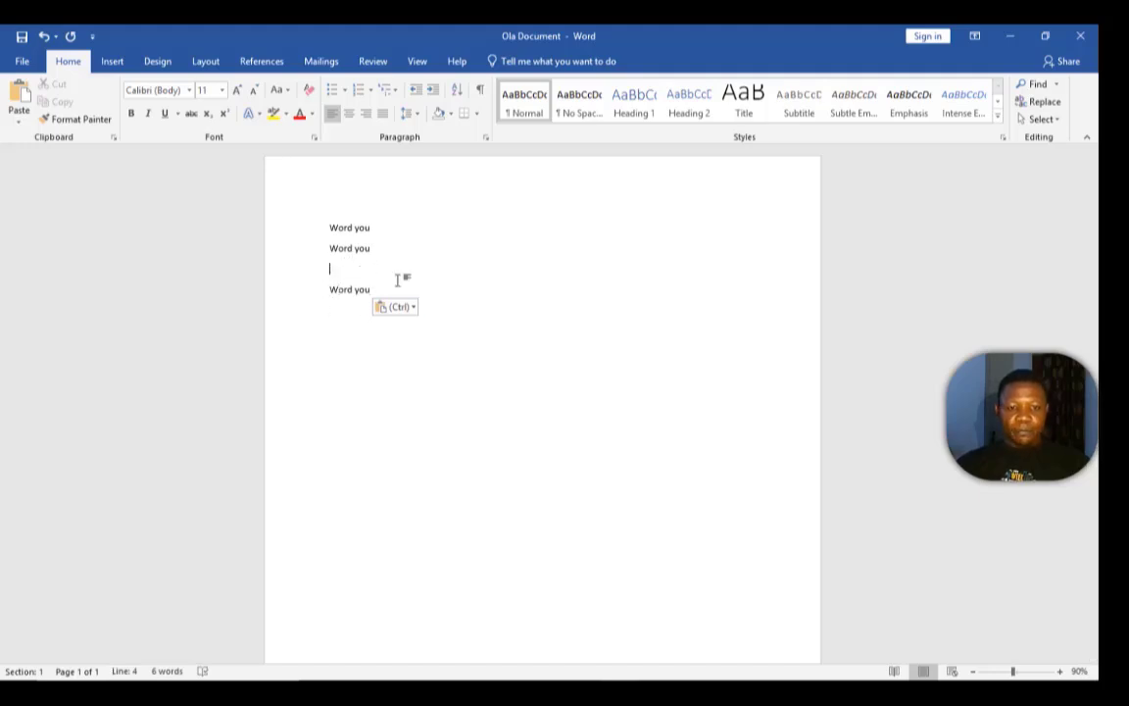
{"action": "key", "text": "ctrl+v"}
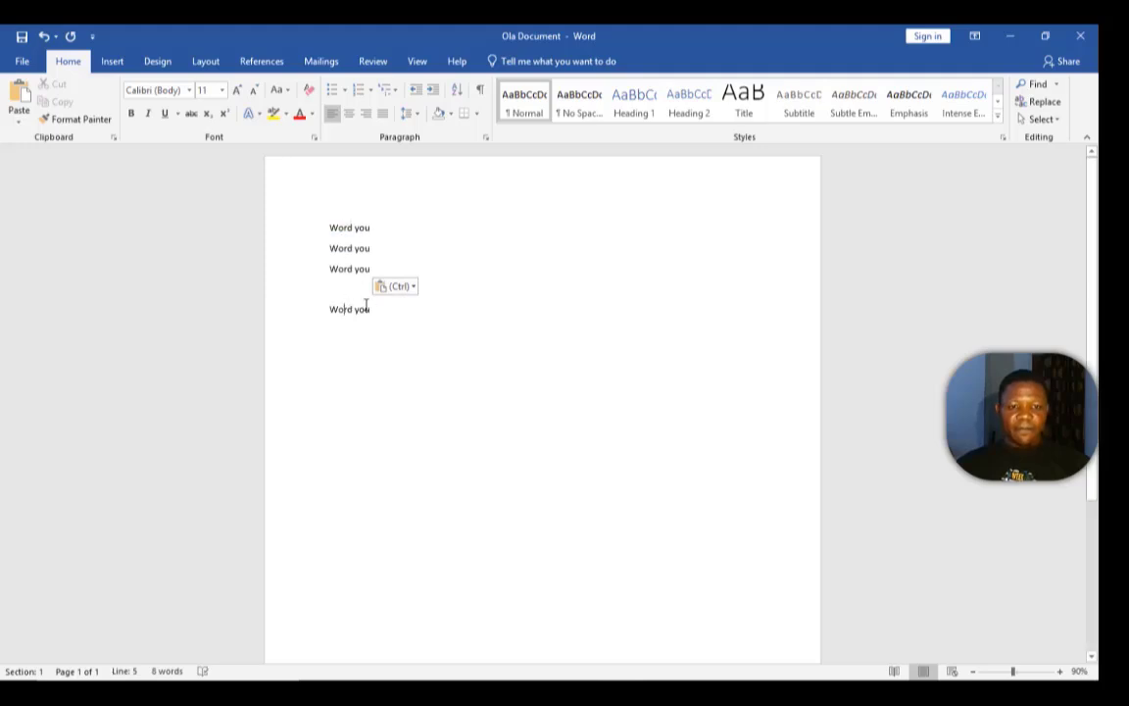
{"action": "left_click_drag", "start_coordinate": [387, 316], "coordinate": [331, 287]}
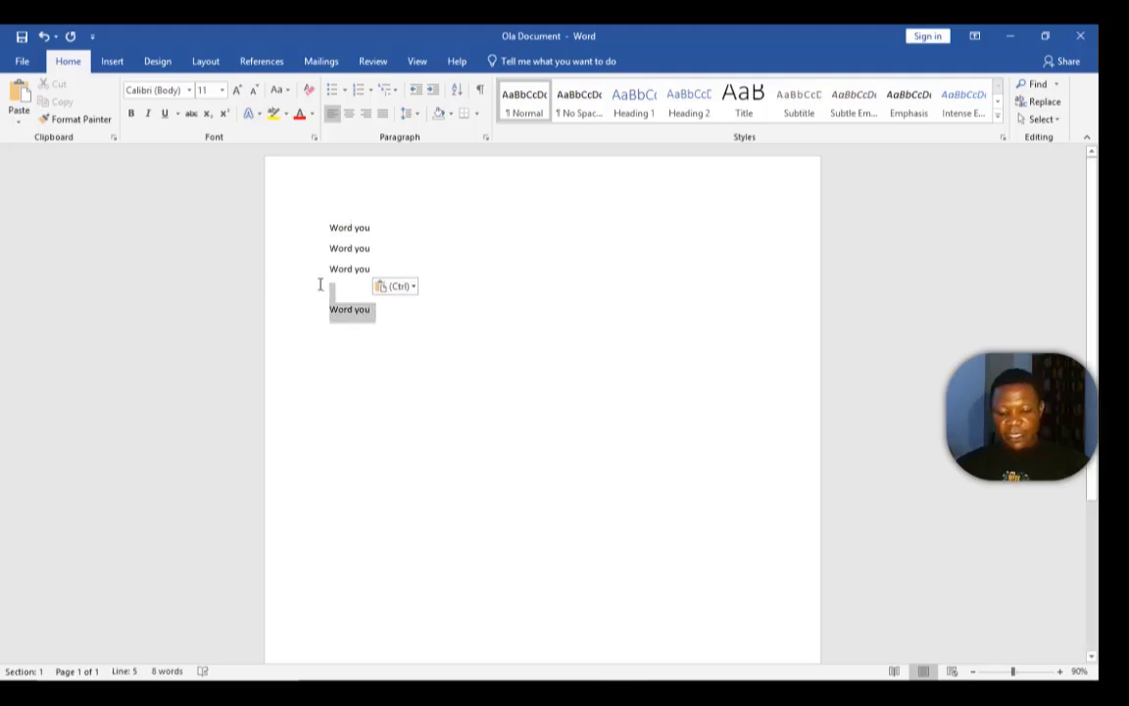
{"action": "key", "text": "BackSpace"}
{"action": "key", "text": "BackSpace"}
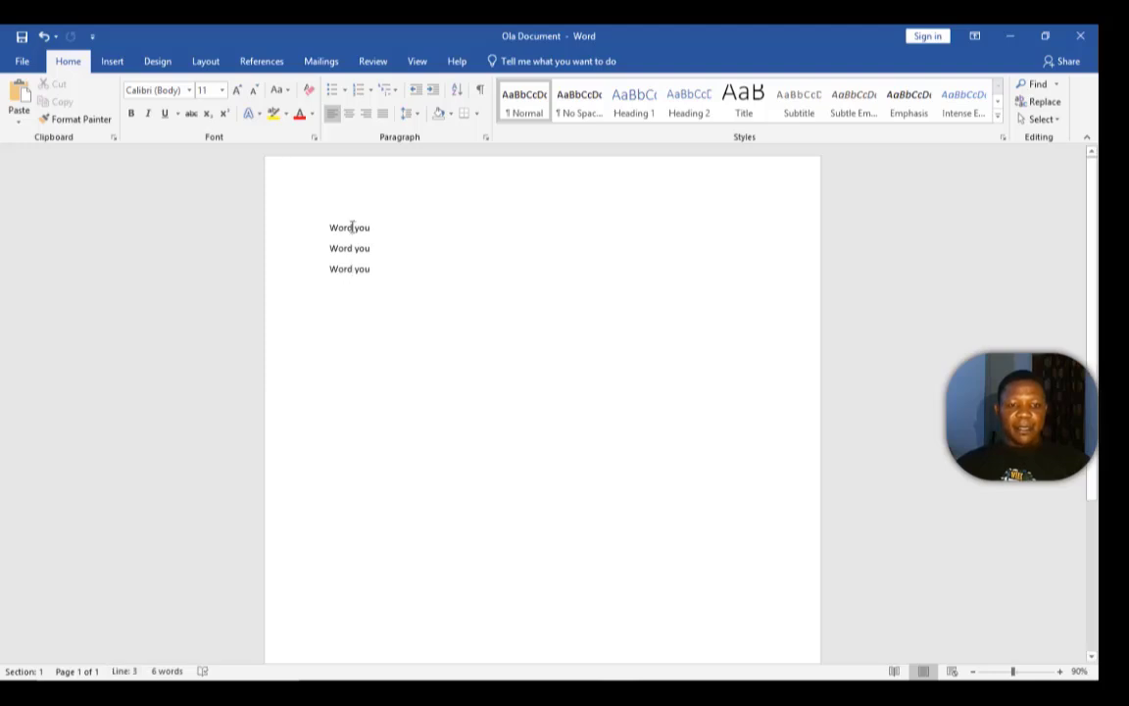
{"action": "left_click", "coordinate": [337, 228]}
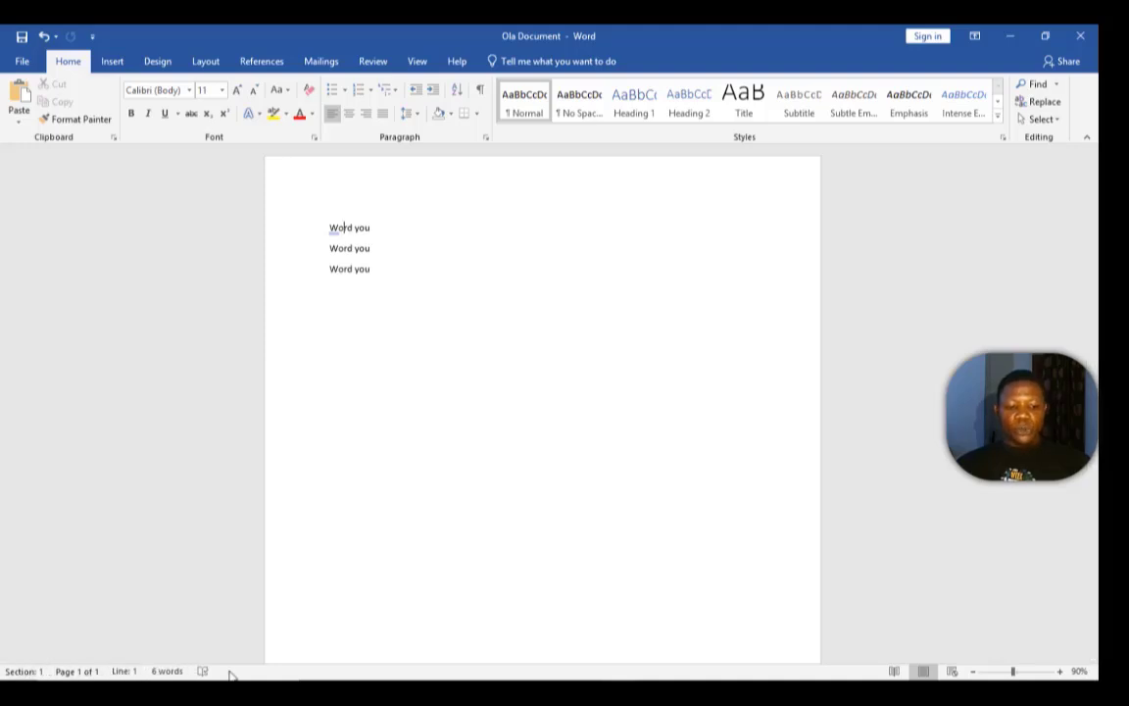
Remove Section and Line Number from the status bar
{"action": "right_click", "coordinate": [329, 673]}
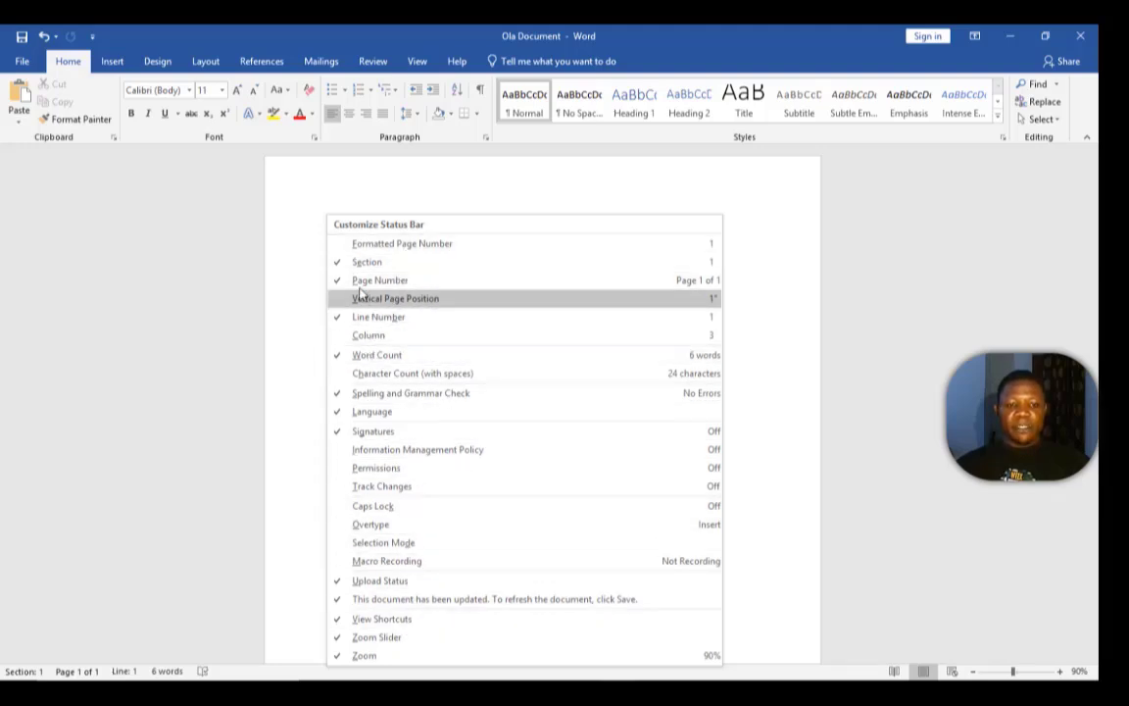
{"action": "left_click", "coordinate": [345, 262]}
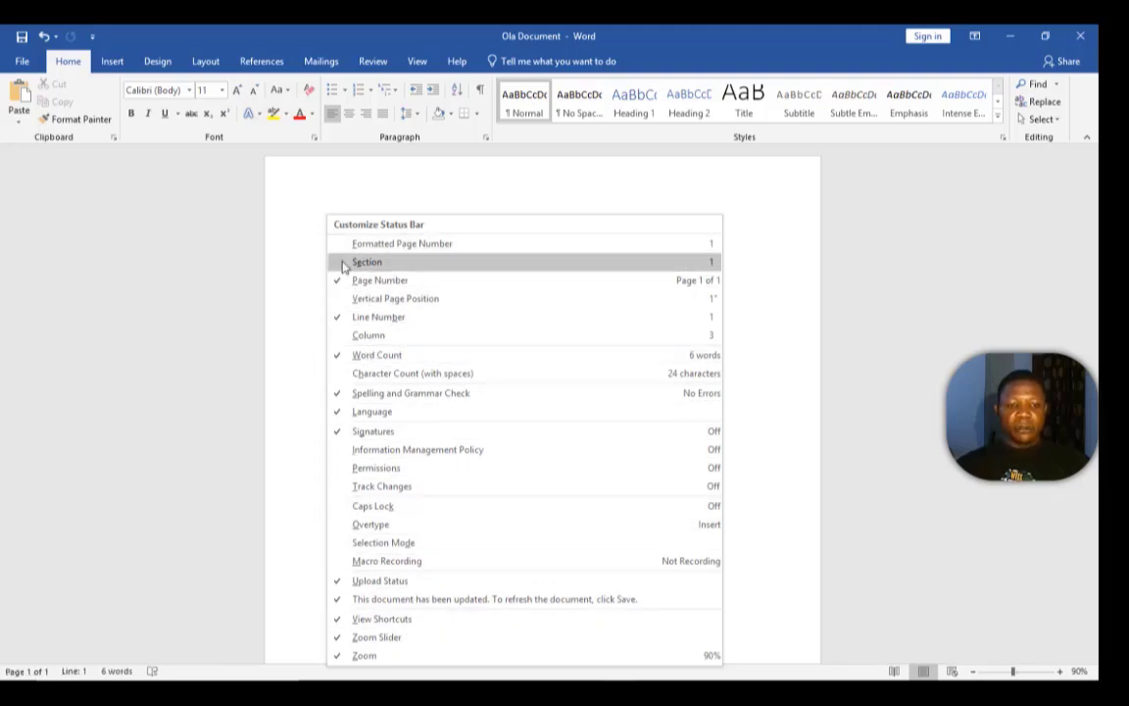
{"action": "left_click", "coordinate": [399, 318]}
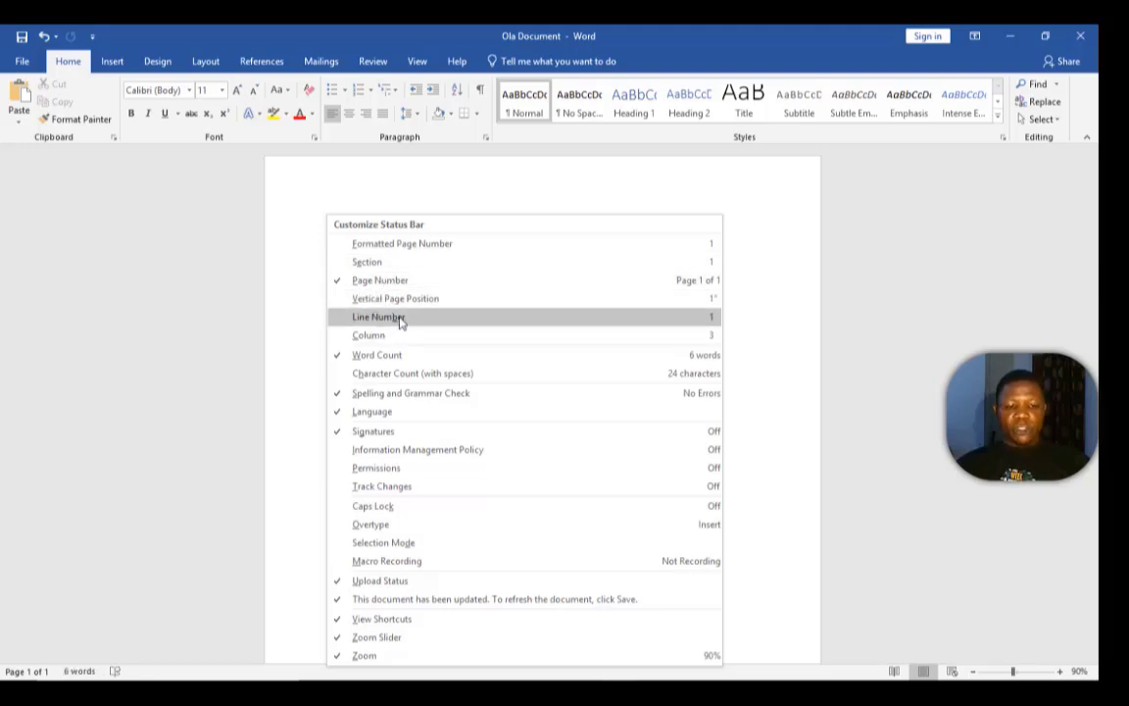
{"action": "left_click", "coordinate": [299, 345]}
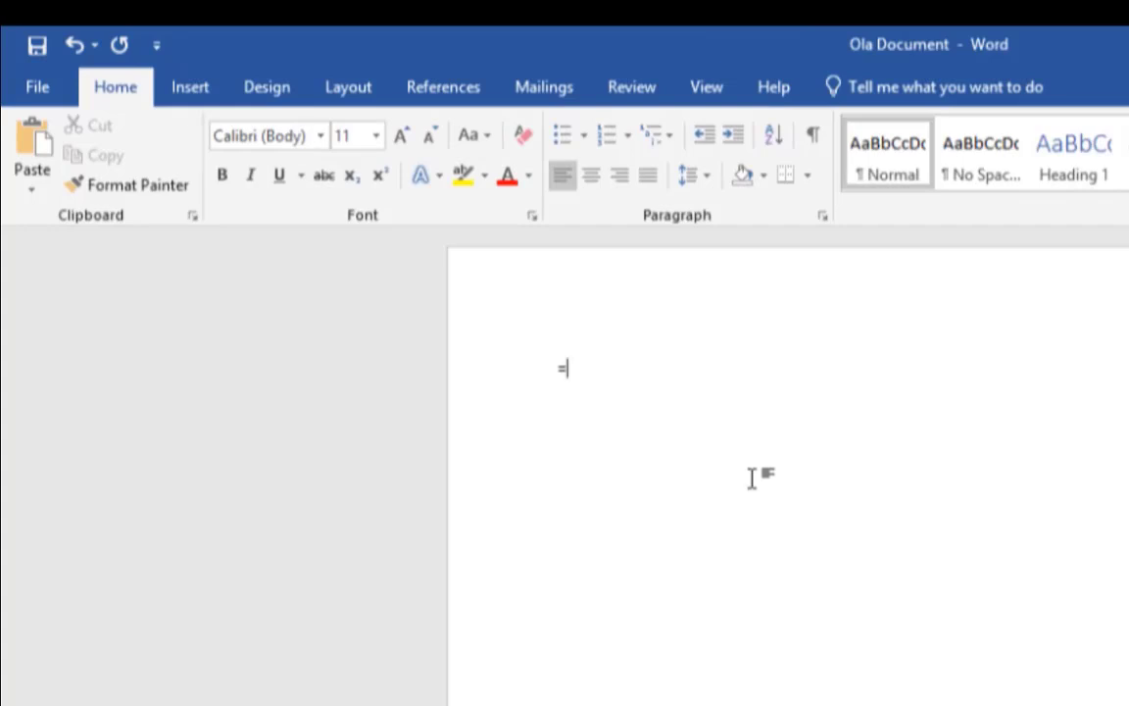
Set the font size of the equals sign on the first line to 28
{"action": "left_click_drag", "start_coordinate": [579, 373], "coordinate": [489, 355]}
{"action": "left_click", "coordinate": [376, 137]}
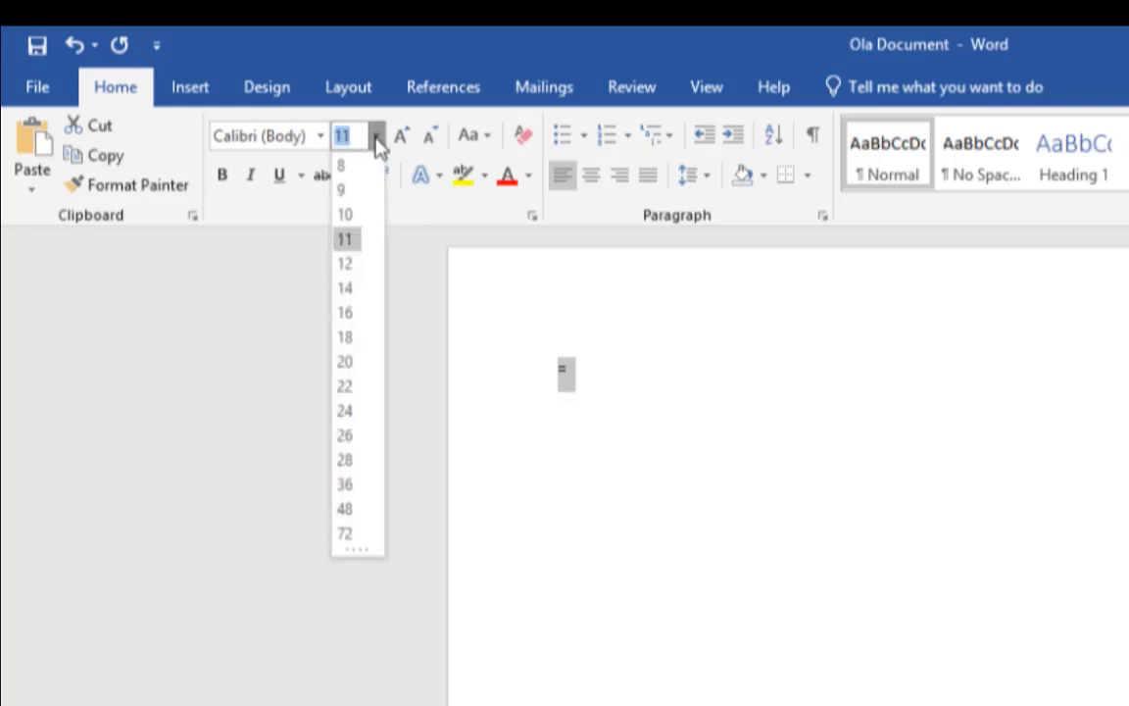
{"action": "left_click", "coordinate": [344, 460]}
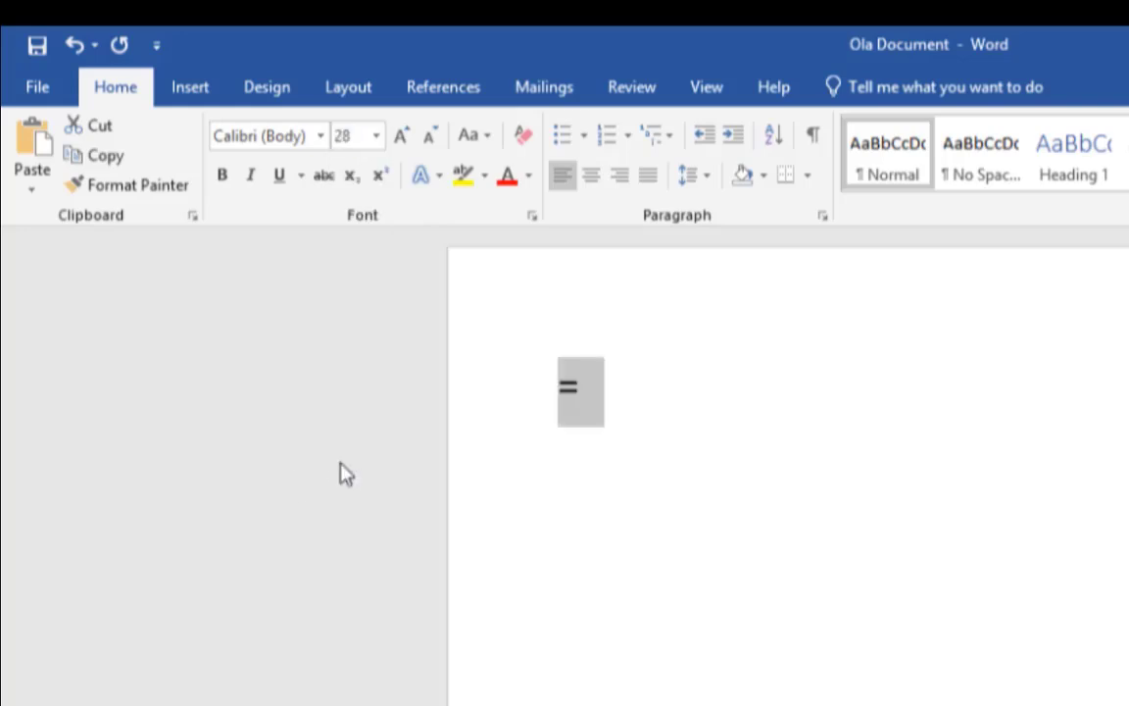
Complete the formula as =rand() to generate sample paragraphs and return to the start of the document
{"action": "left_click", "coordinate": [645, 365]}
{"action": "type", "text": "r"}
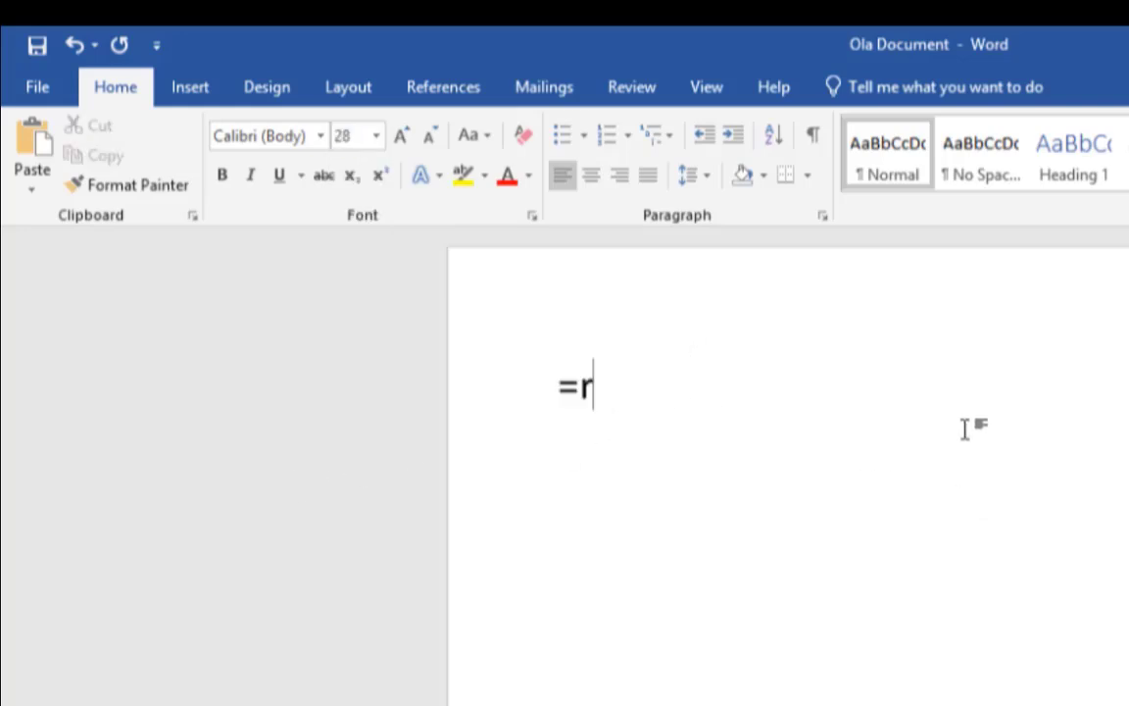
{"action": "type", "text": "and"}
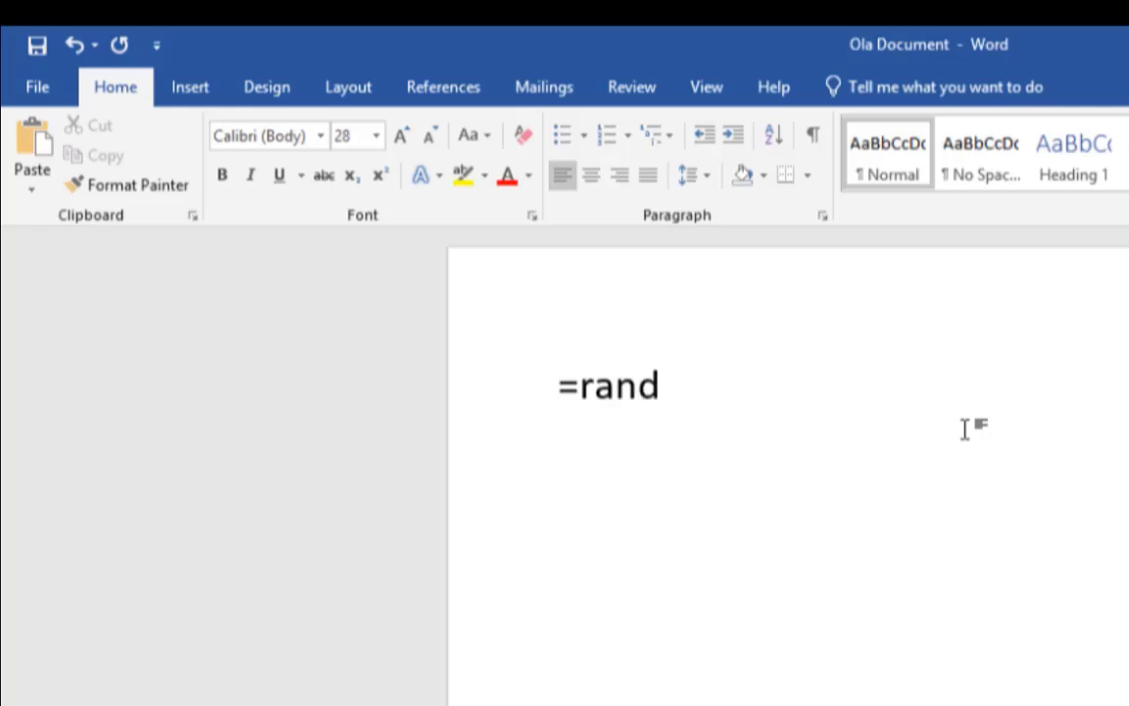
{"action": "type", "text": "()"}
{"action": "key", "text": "Return"}
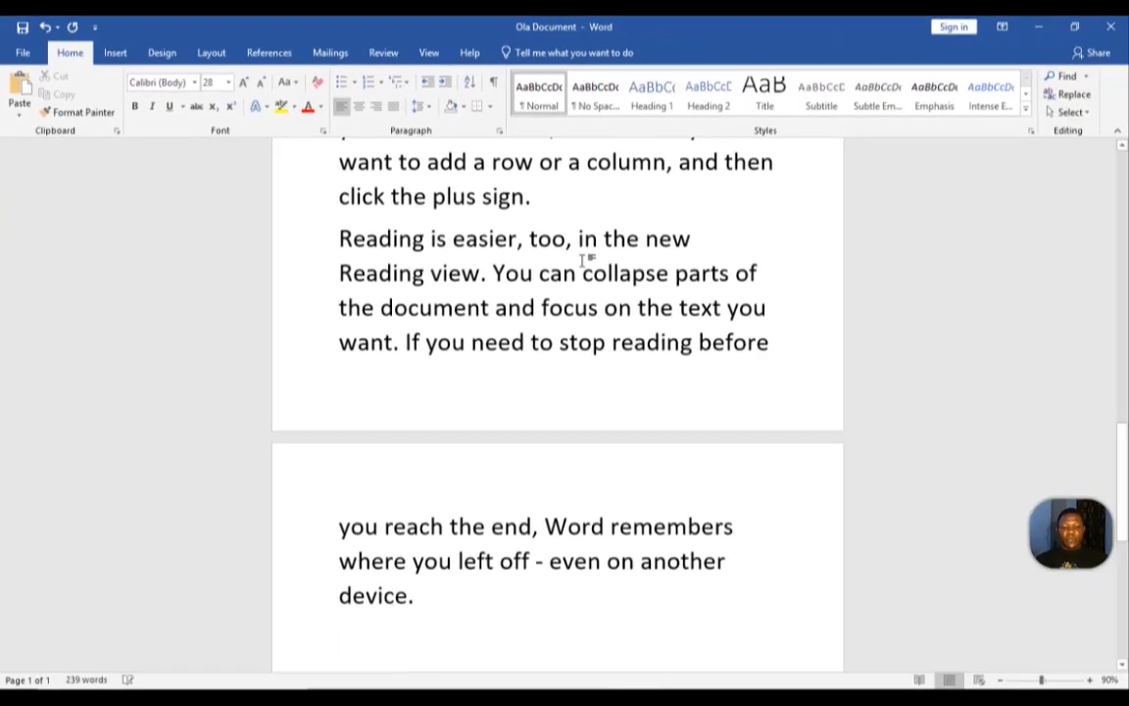
{"action": "scroll", "coordinate": [894, 527], "scroll_direction": "up", "scroll_amount": 4}
{"action": "scroll", "coordinate": [636, 375], "scroll_direction": "up", "scroll_amount": 10}
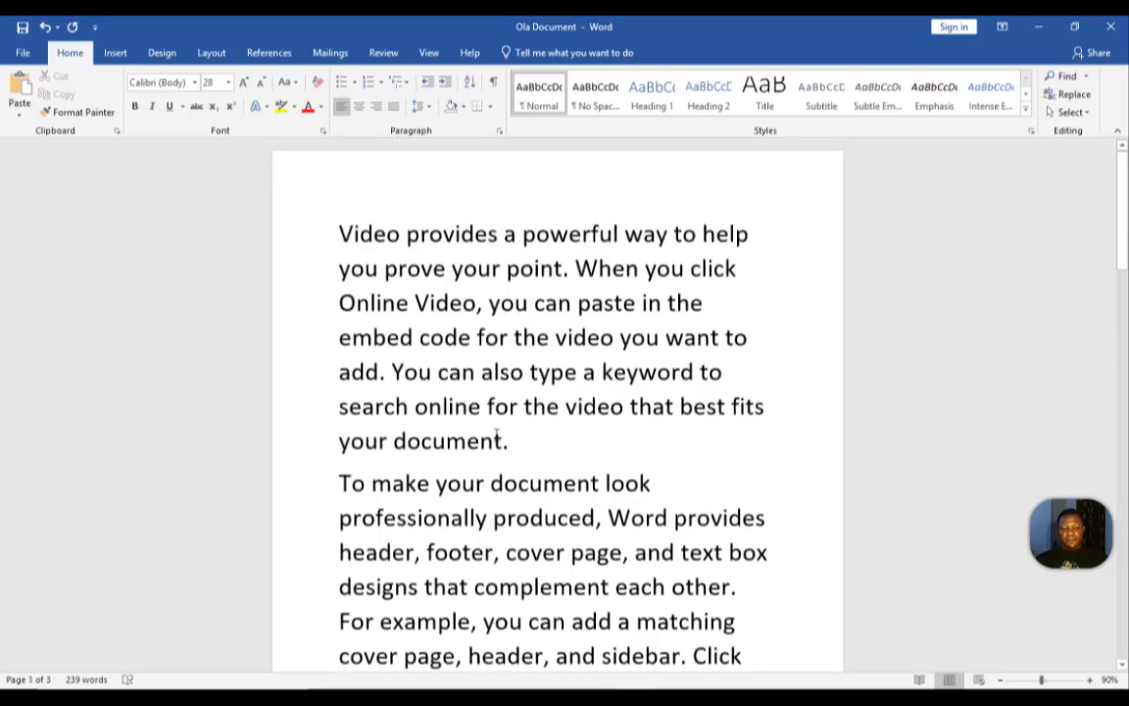
Look through the generated text, switch to Read Mode, and page to the last screens and back to the first
{"action": "scroll", "coordinate": [497, 436], "scroll_direction": "down", "scroll_amount": 15}
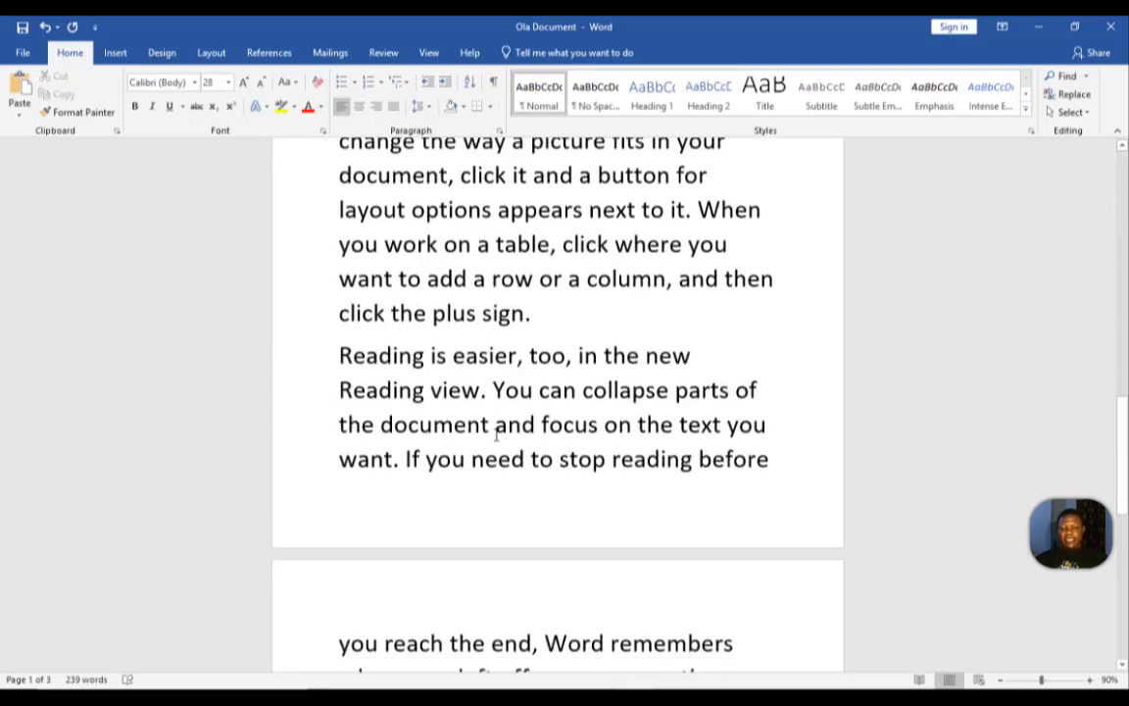
{"action": "scroll", "coordinate": [495, 435], "scroll_direction": "up", "scroll_amount": 8}
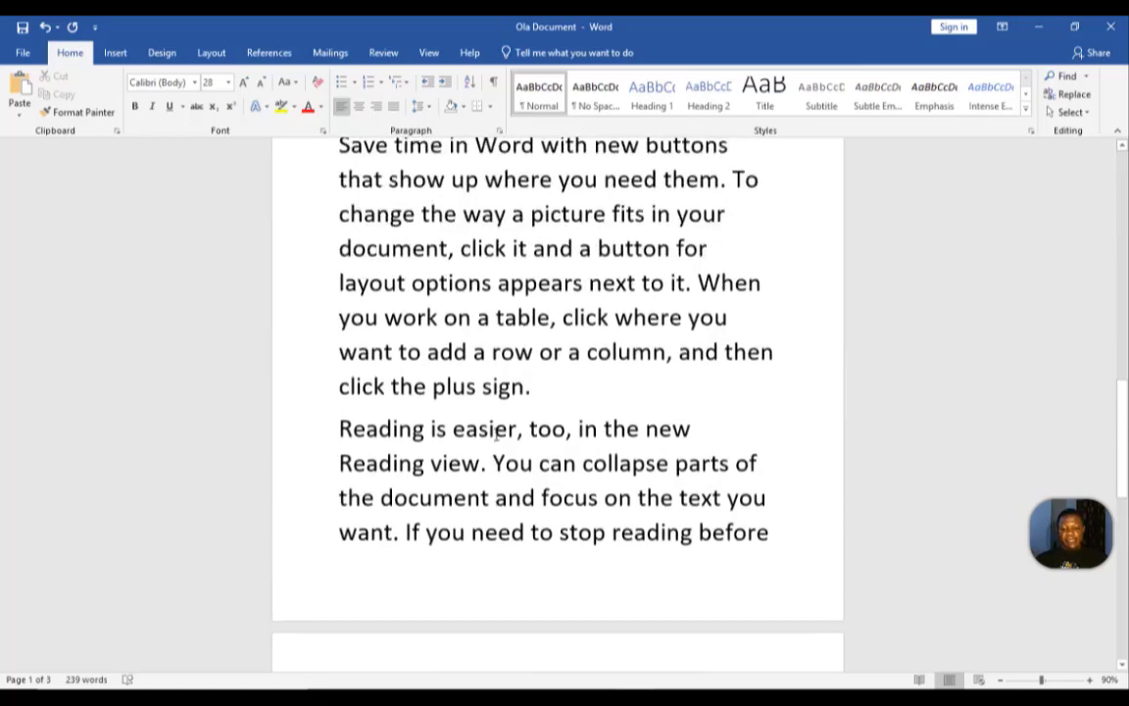
{"action": "scroll", "coordinate": [496, 435], "scroll_direction": "up", "scroll_amount": 10}
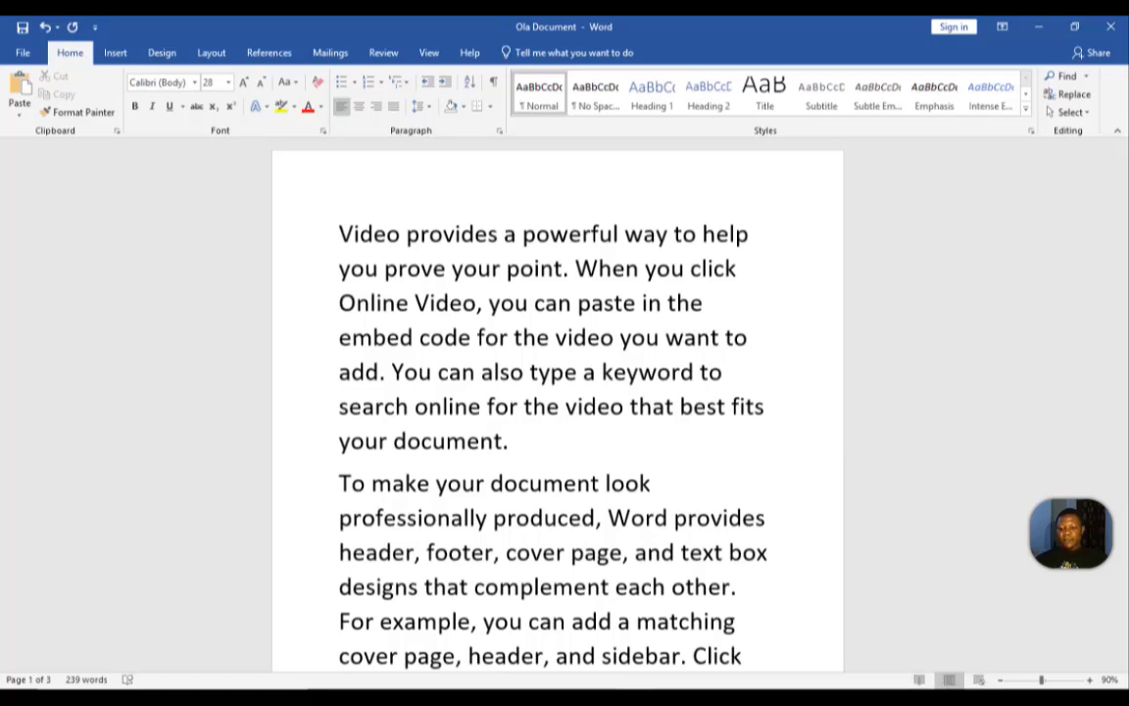
{"action": "left_click", "coordinate": [921, 680]}
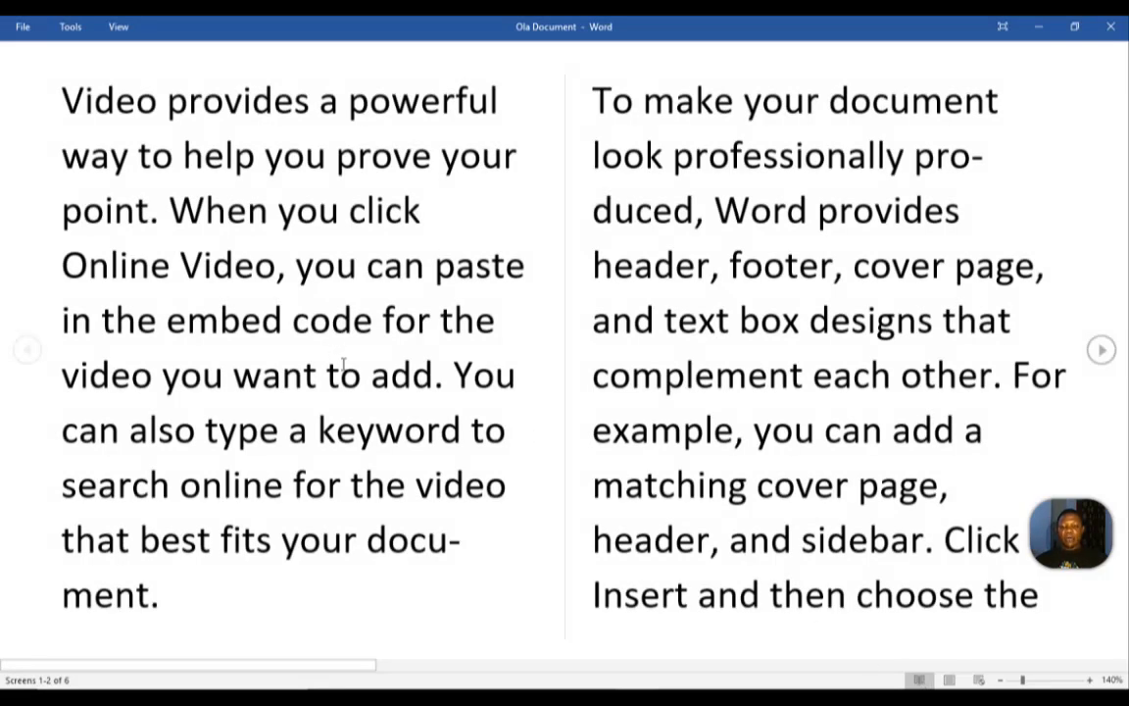
{"action": "left_click", "coordinate": [1101, 350]}
{"action": "left_click", "coordinate": [1104, 351]}
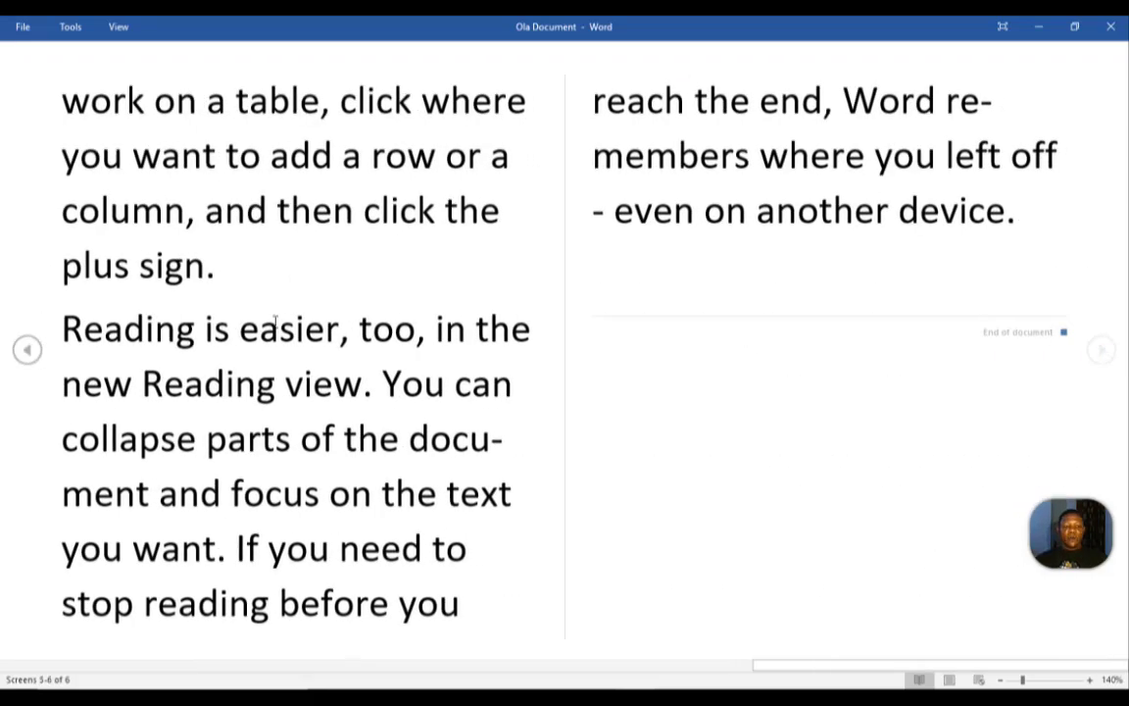
{"action": "left_click", "coordinate": [26, 353]}
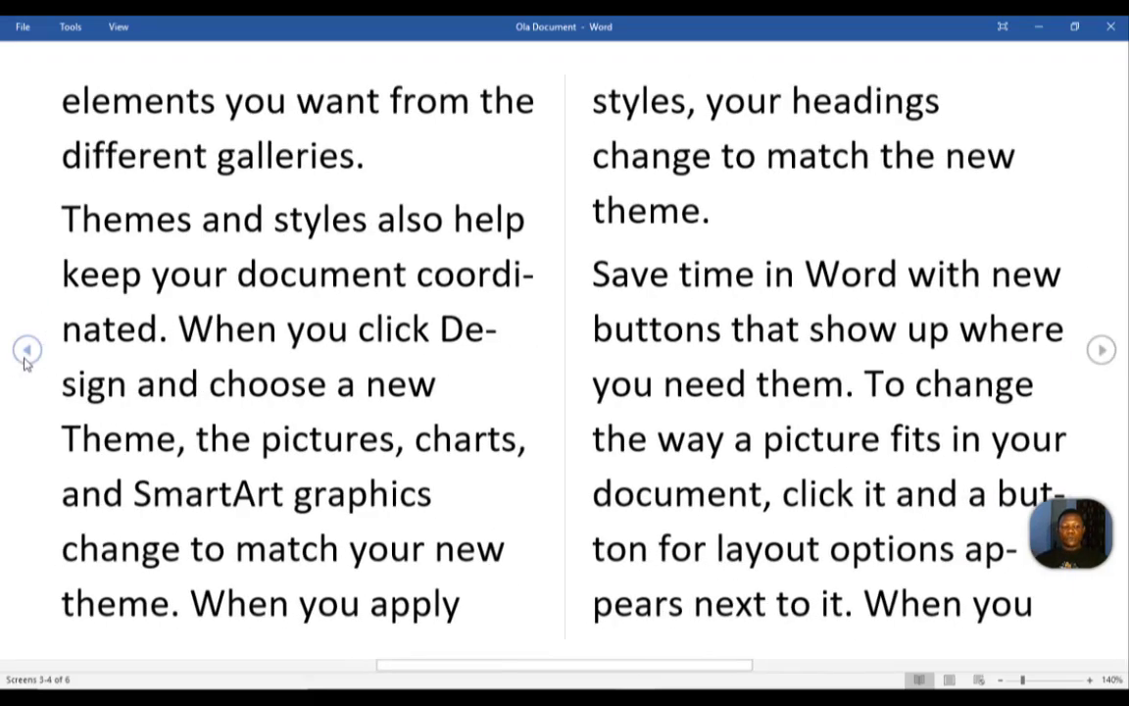
{"action": "left_click", "coordinate": [26, 353]}
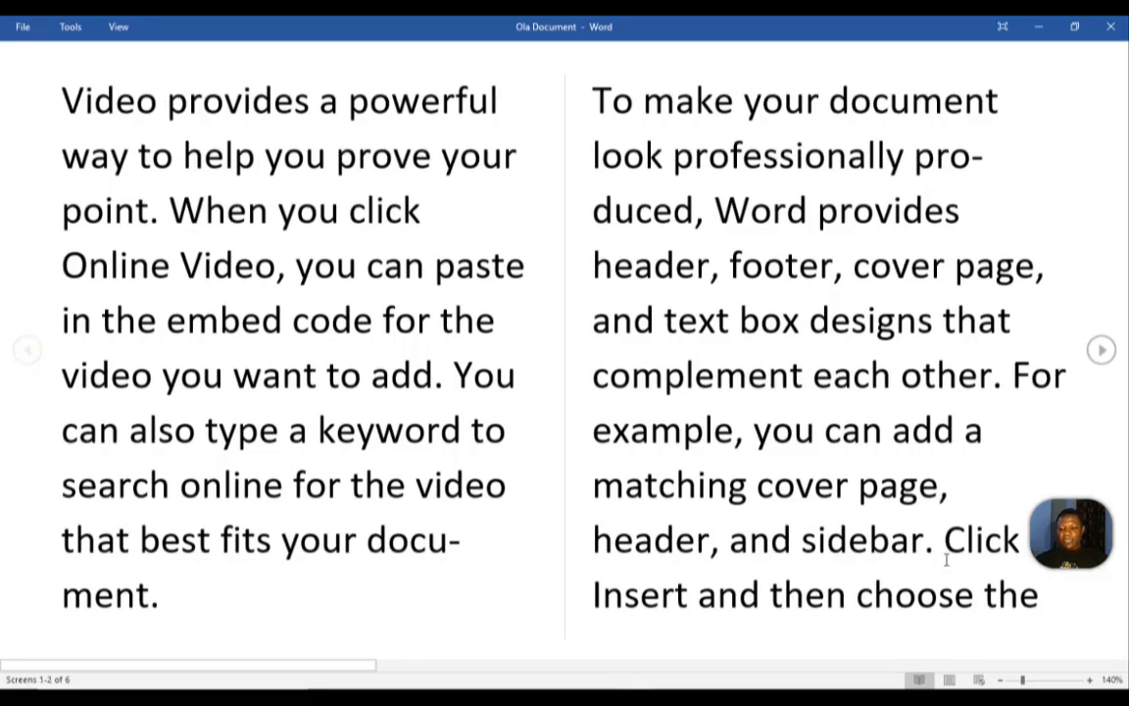
View the document in Web Layout from beginning to end and return it to Print Layout
{"action": "left_click", "coordinate": [979, 681]}
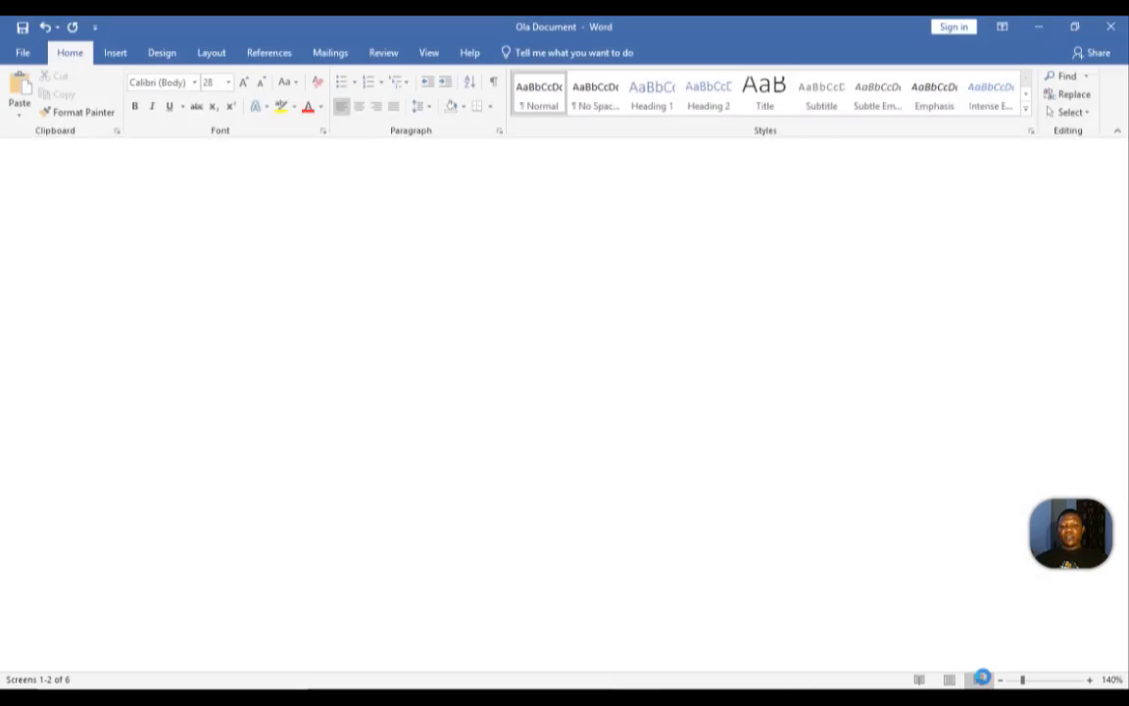
{"action": "scroll", "coordinate": [652, 372], "scroll_direction": "down", "scroll_amount": 3}
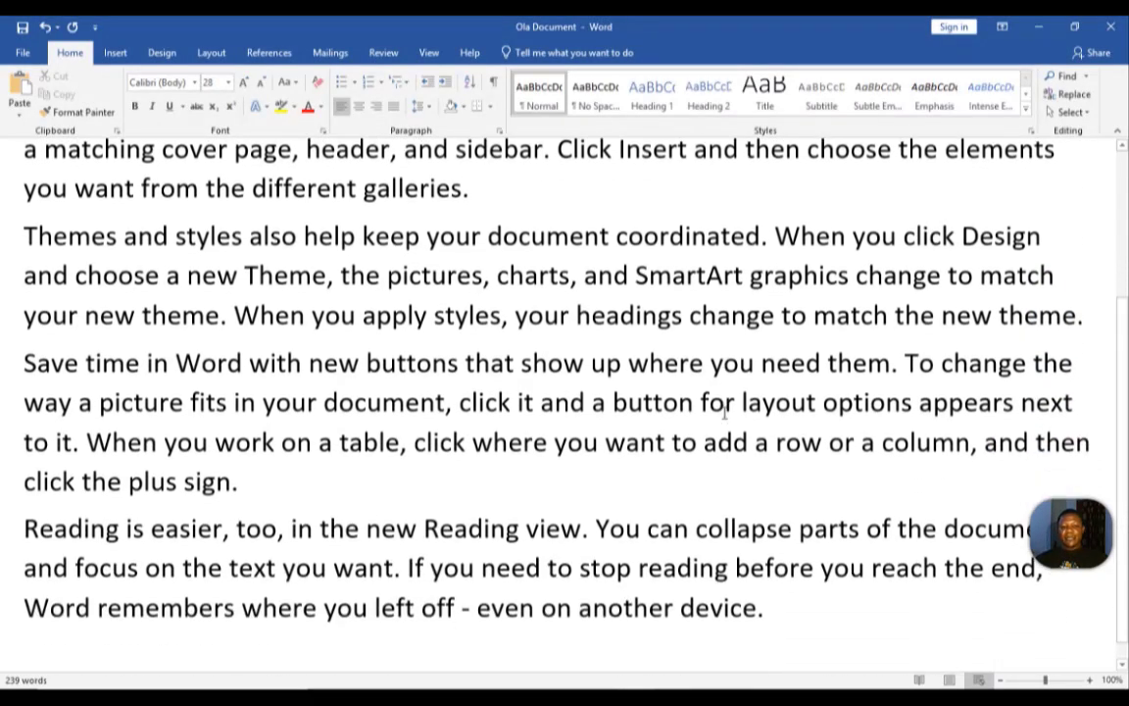
{"action": "scroll", "coordinate": [724, 413], "scroll_direction": "up", "scroll_amount": 3}
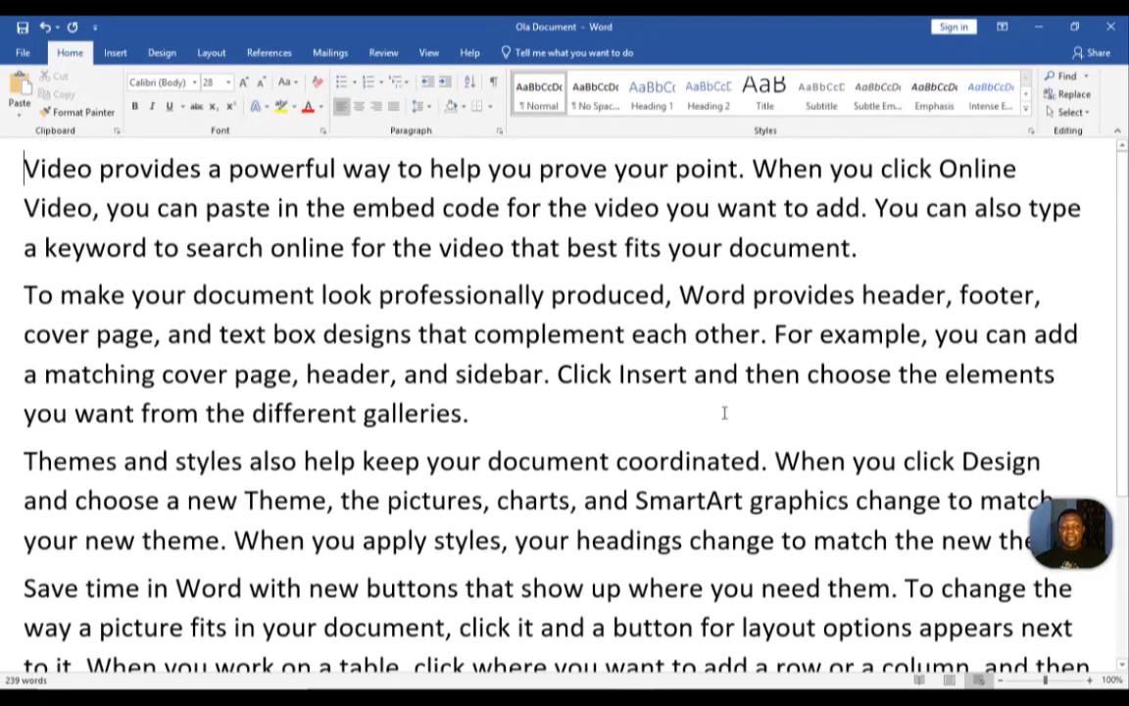
{"action": "left_click", "coordinate": [949, 679]}
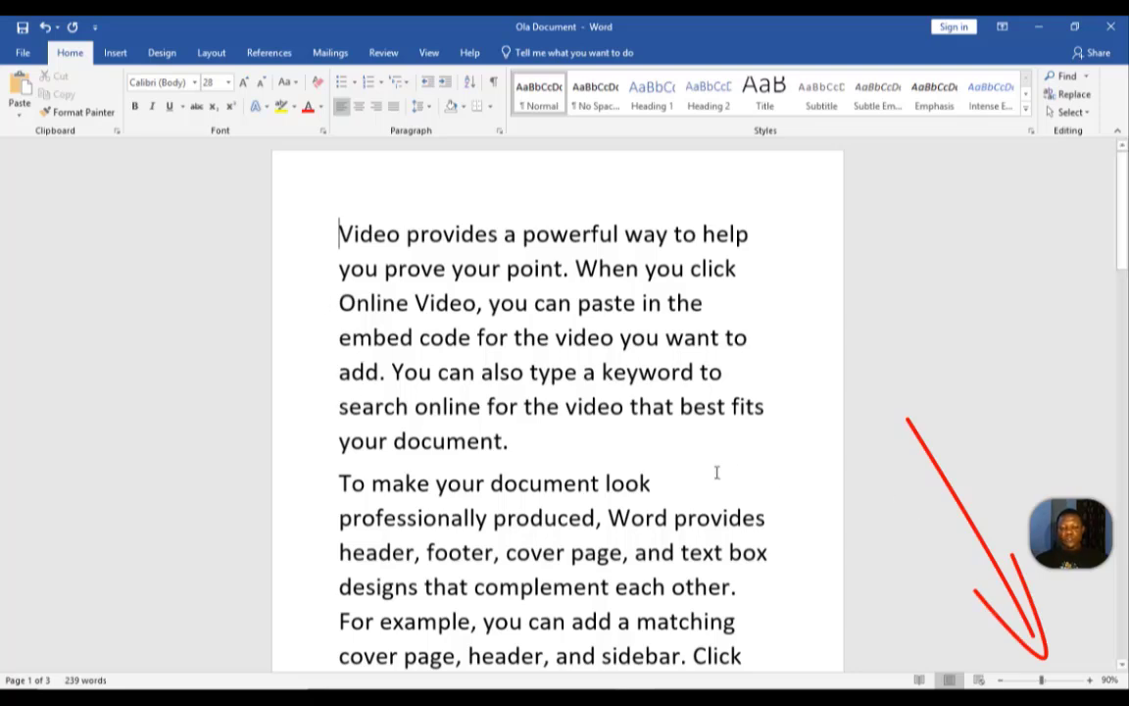
Zoom in on the document in 10% increments up to 170%
{"action": "left_click", "coordinate": [1090, 680]}
{"action": "left_click", "coordinate": [1089, 679]}
{"action": "left_click", "coordinate": [1089, 679]}
{"action": "left_click", "coordinate": [1089, 679]}
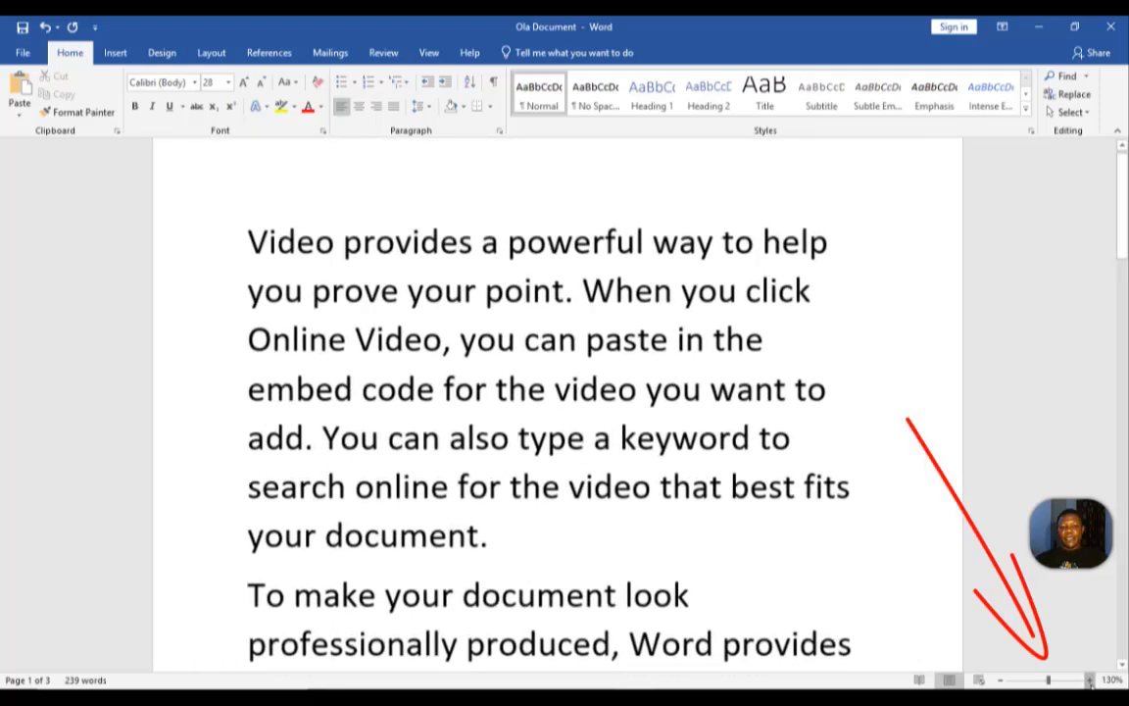
{"action": "left_click", "coordinate": [1089, 679]}
{"action": "left_click", "coordinate": [1090, 680]}
{"action": "left_click", "coordinate": [1089, 680]}
{"action": "left_click", "coordinate": [1089, 679]}
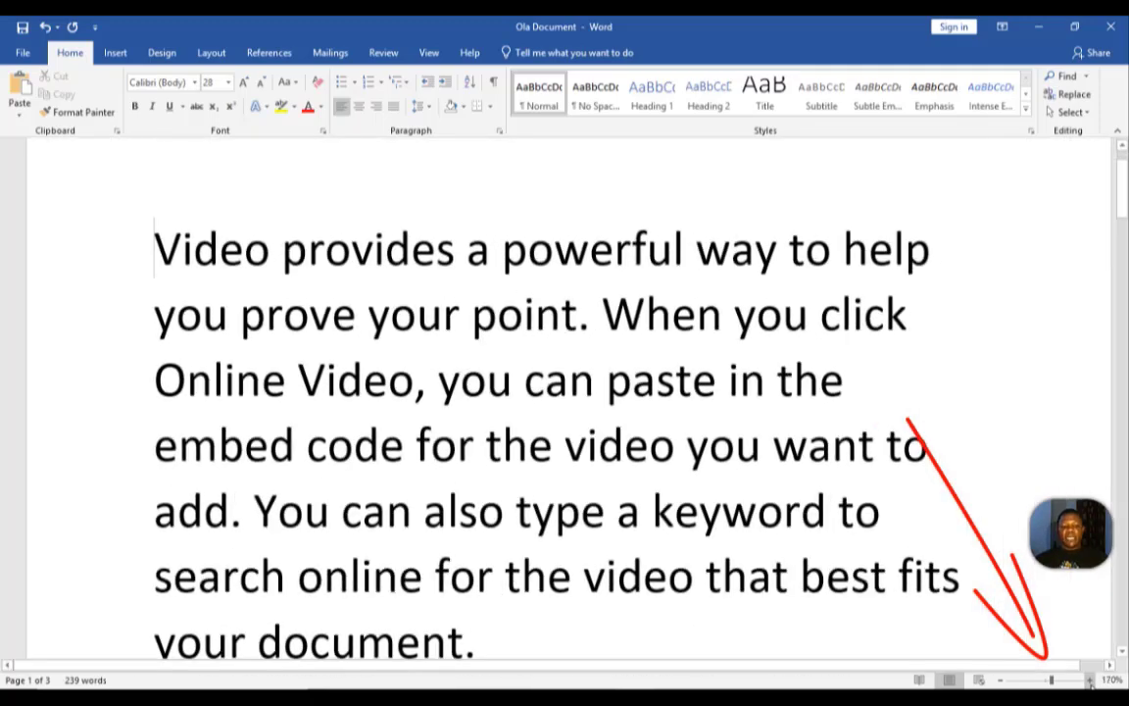
Zoom the document out to 40% and bring the zoom back up to 70%
{"action": "left_click", "coordinate": [1000, 681]}
{"action": "double_click", "coordinate": [1000, 681]}
{"action": "double_click", "coordinate": [1000, 680]}
{"action": "double_click", "coordinate": [1000, 680]}
{"action": "double_click", "coordinate": [1000, 680]}
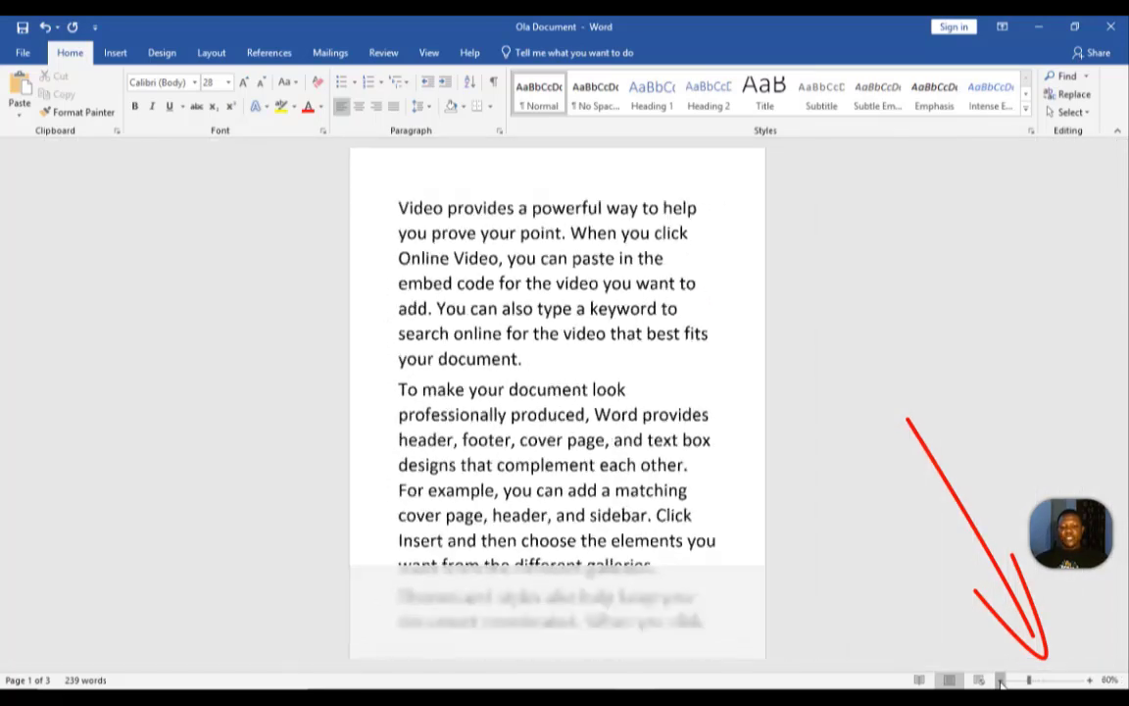
{"action": "double_click", "coordinate": [1000, 681]}
{"action": "double_click", "coordinate": [1000, 680]}
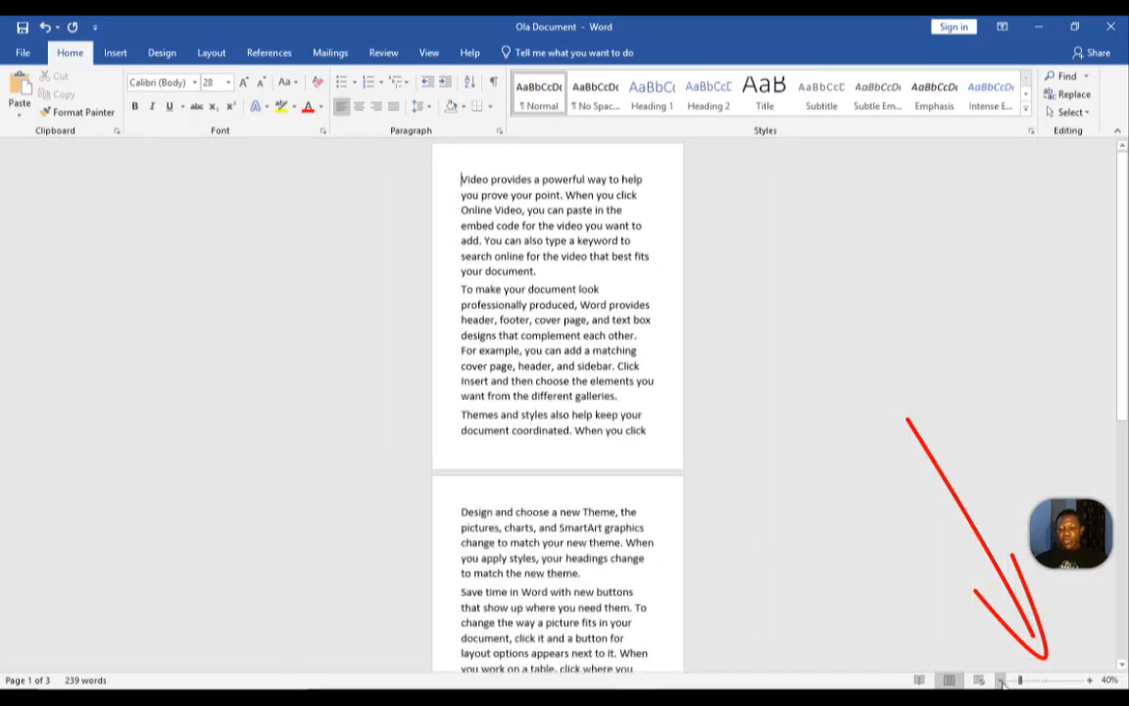
{"action": "double_click", "coordinate": [1090, 680]}
{"action": "double_click", "coordinate": [1090, 680]}
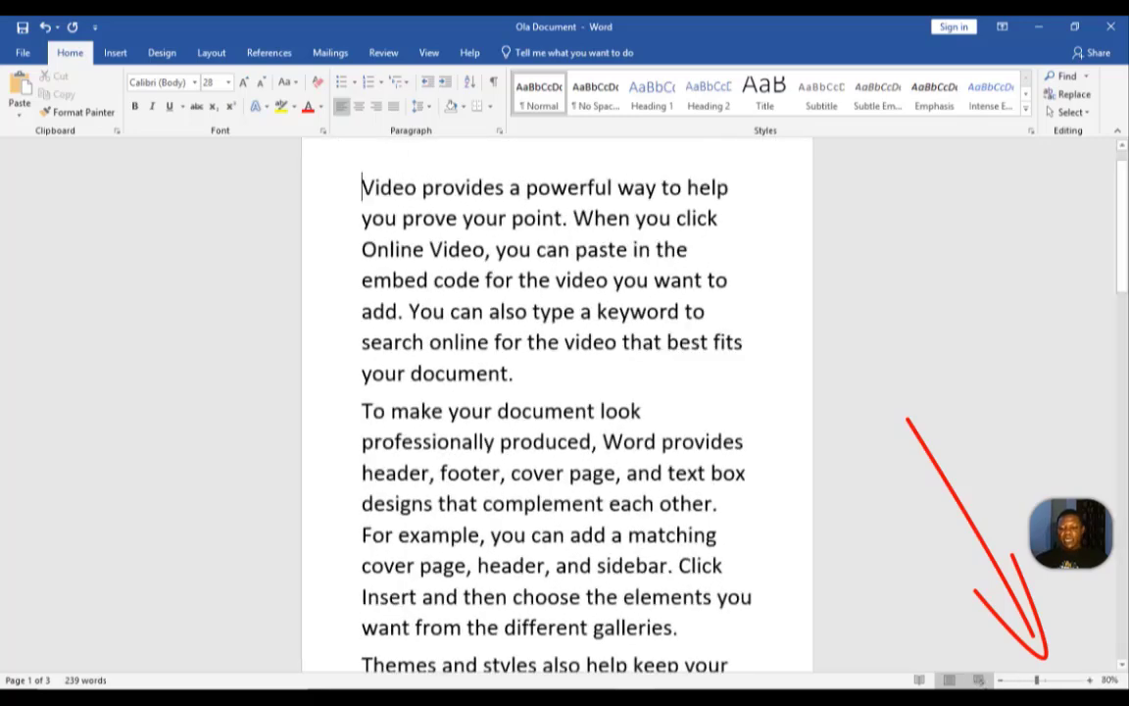
{"action": "left_click", "coordinate": [1000, 680]}
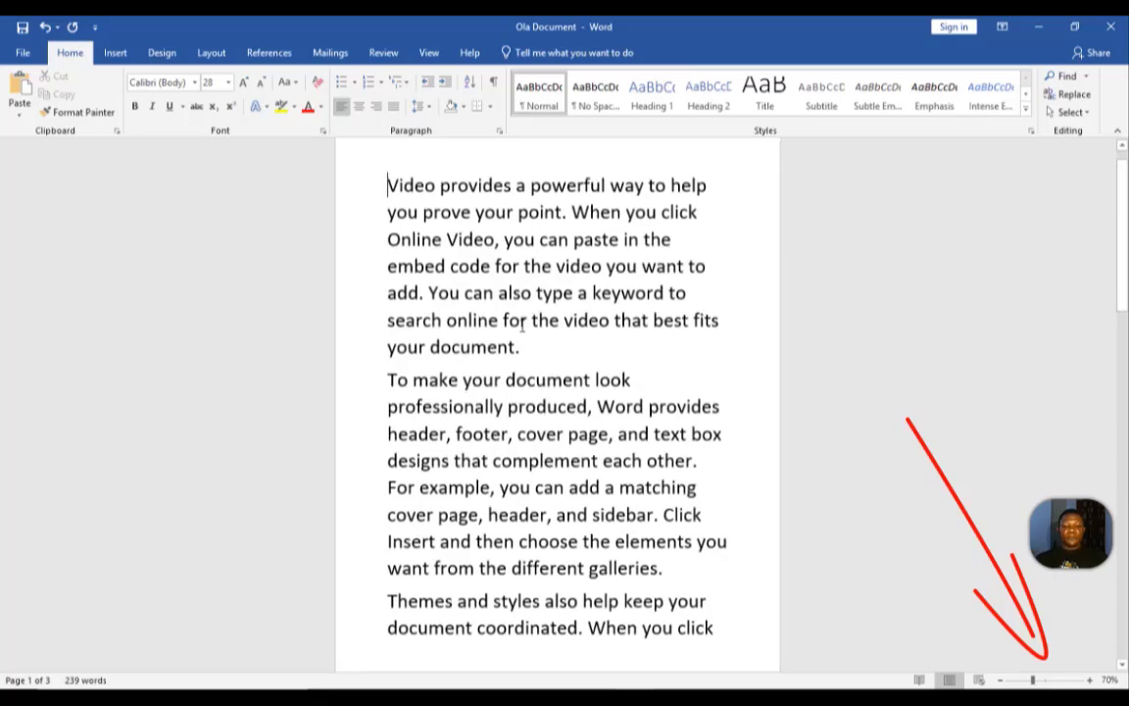
Set the font size of the whole document to 12 and the zoom level to 100%
{"action": "key", "text": "ctrl+a"}
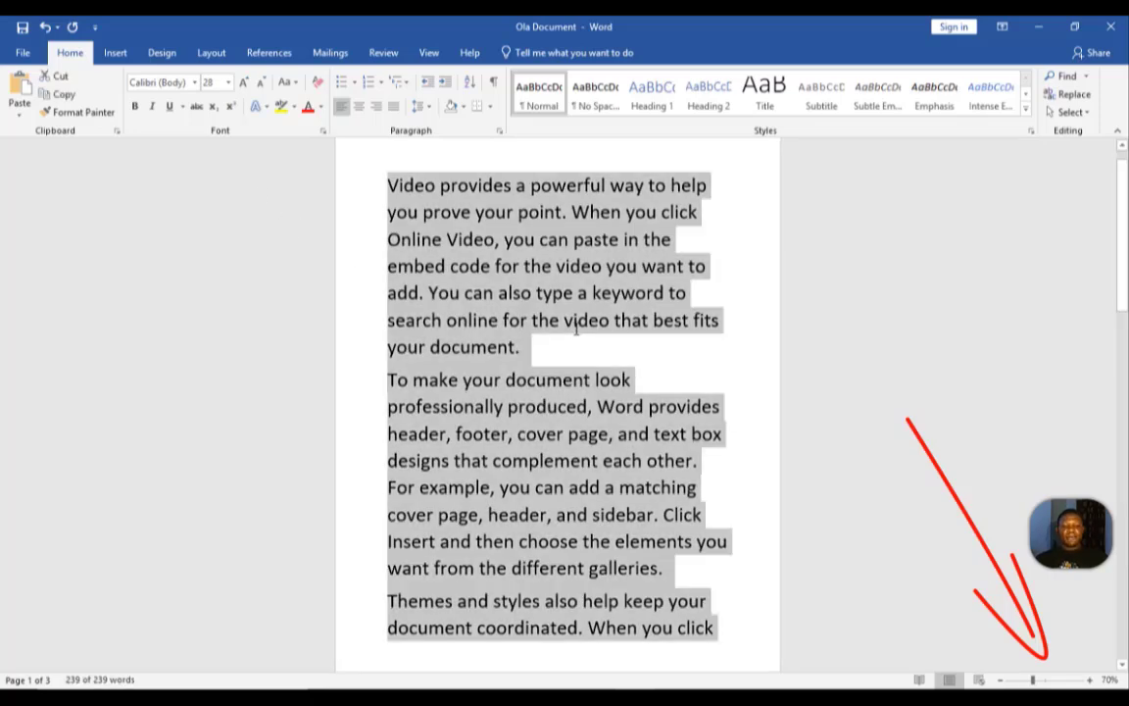
{"action": "left_click", "coordinate": [226, 84]}
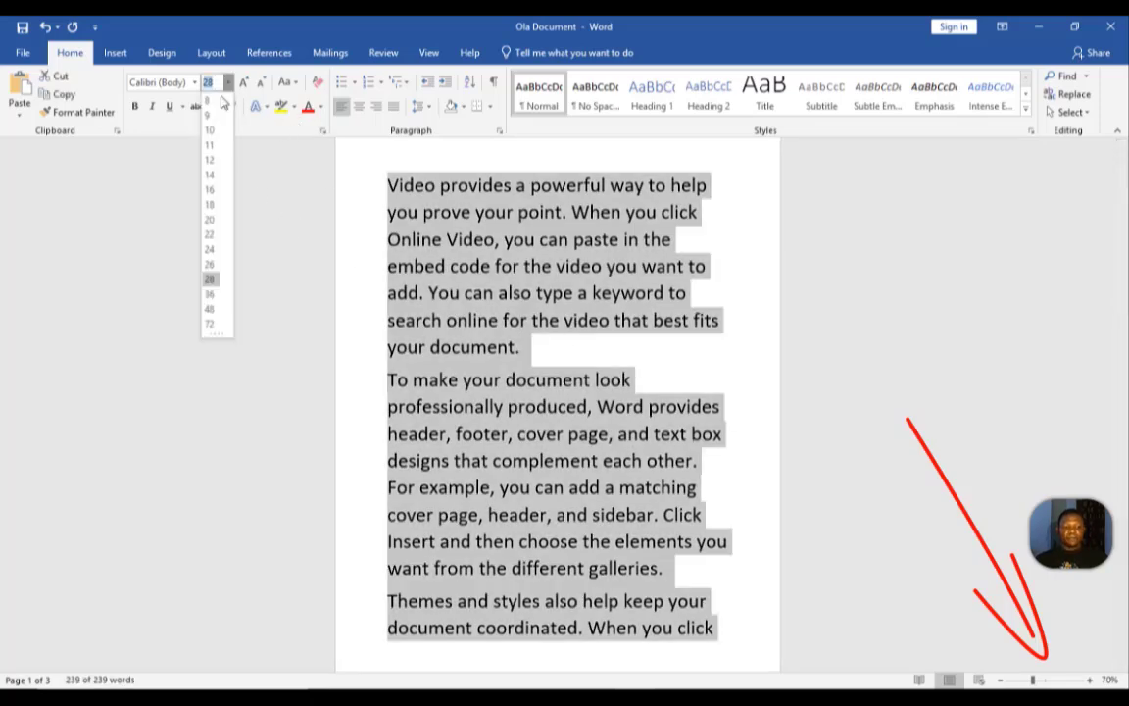
{"action": "left_click", "coordinate": [212, 159]}
{"action": "left_click", "coordinate": [560, 336]}
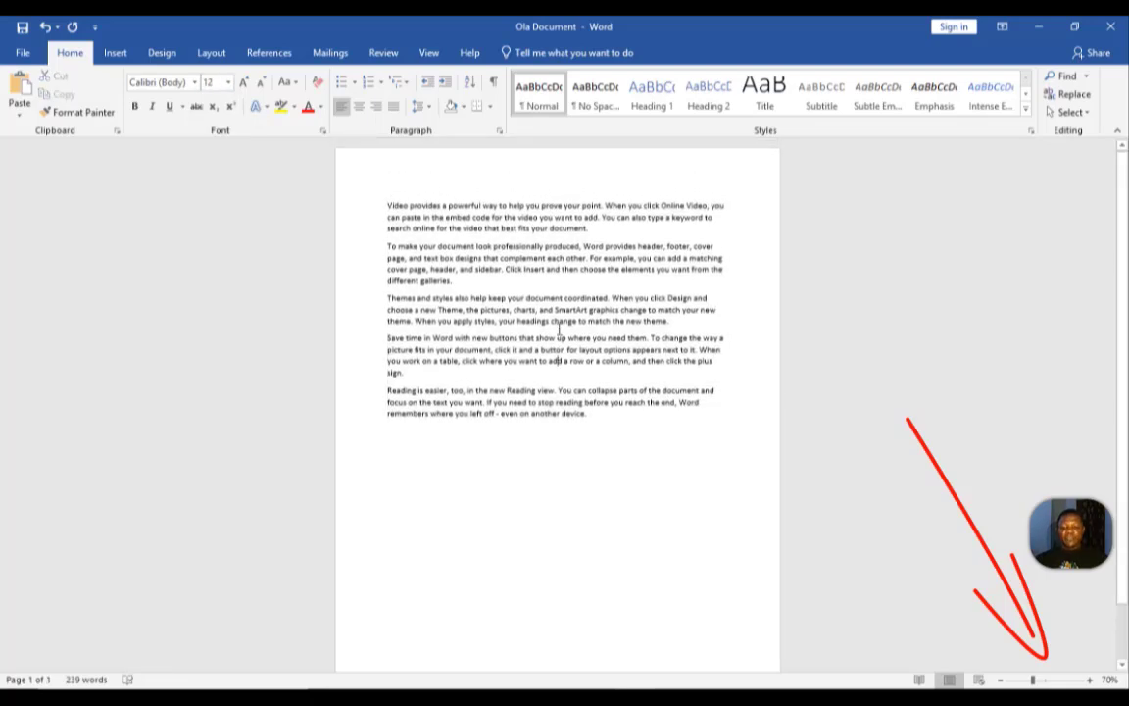
{"action": "left_click", "coordinate": [1091, 680]}
{"action": "left_click", "coordinate": [1091, 680]}
{"action": "left_click", "coordinate": [1091, 680]}
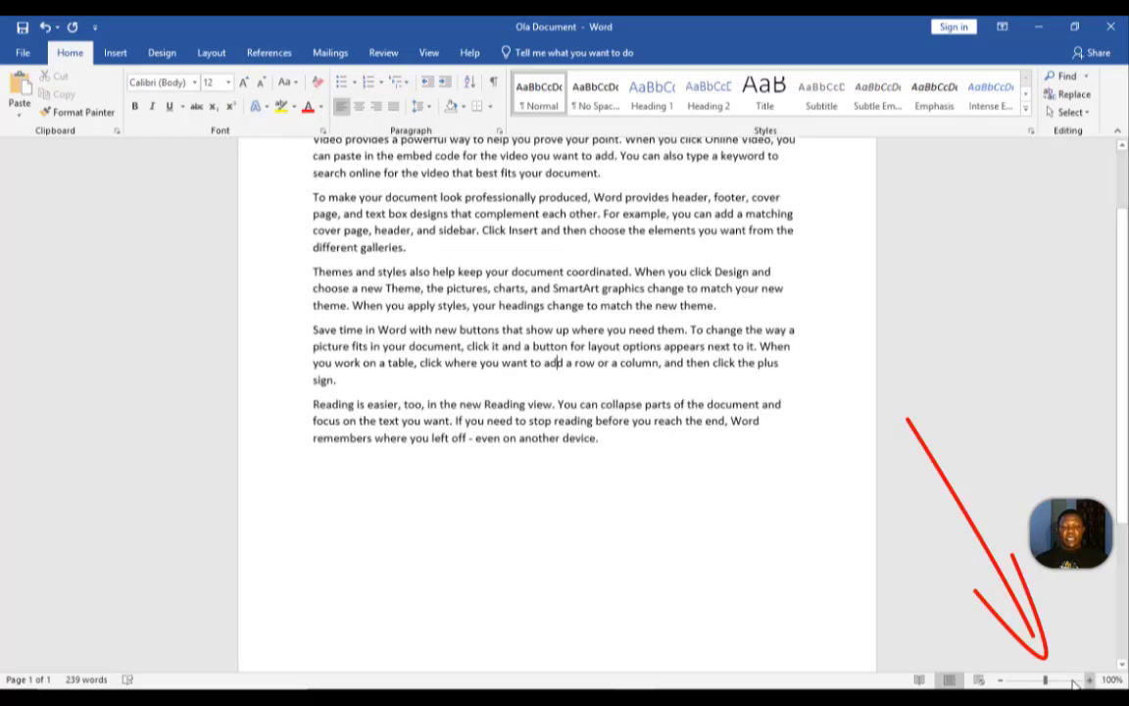
{"action": "scroll", "coordinate": [569, 214], "scroll_direction": "up", "scroll_amount": 2}
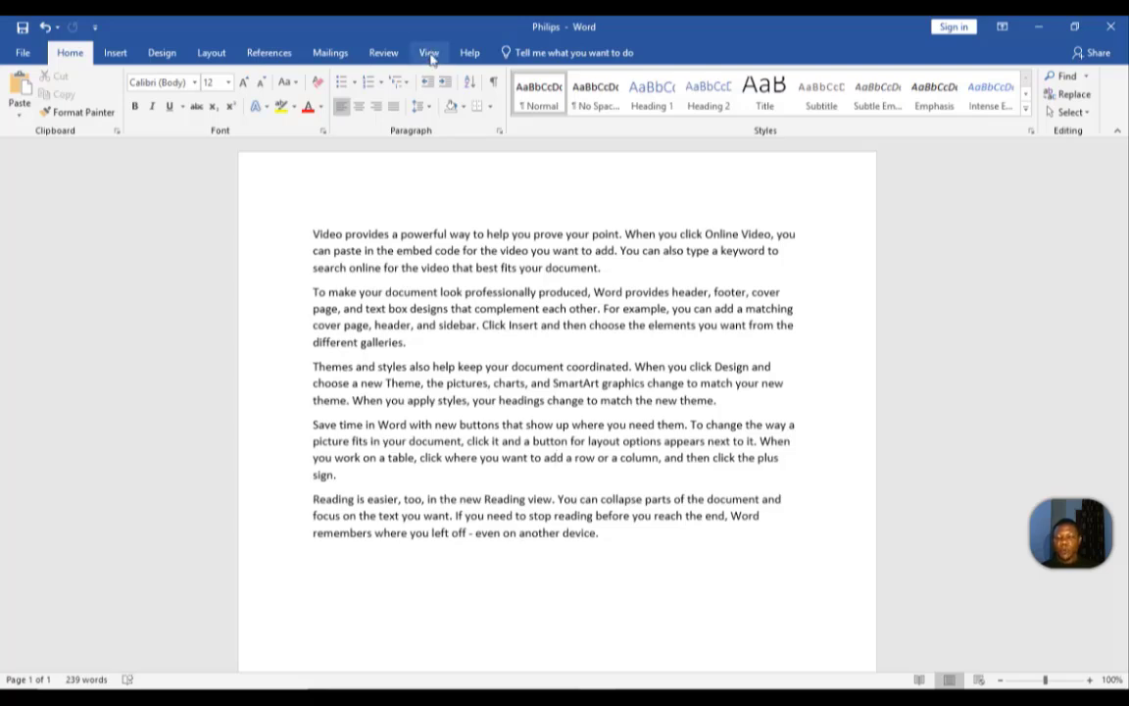
Show the ruler, hide it, and turn it on again
{"action": "left_click", "coordinate": [430, 56]}
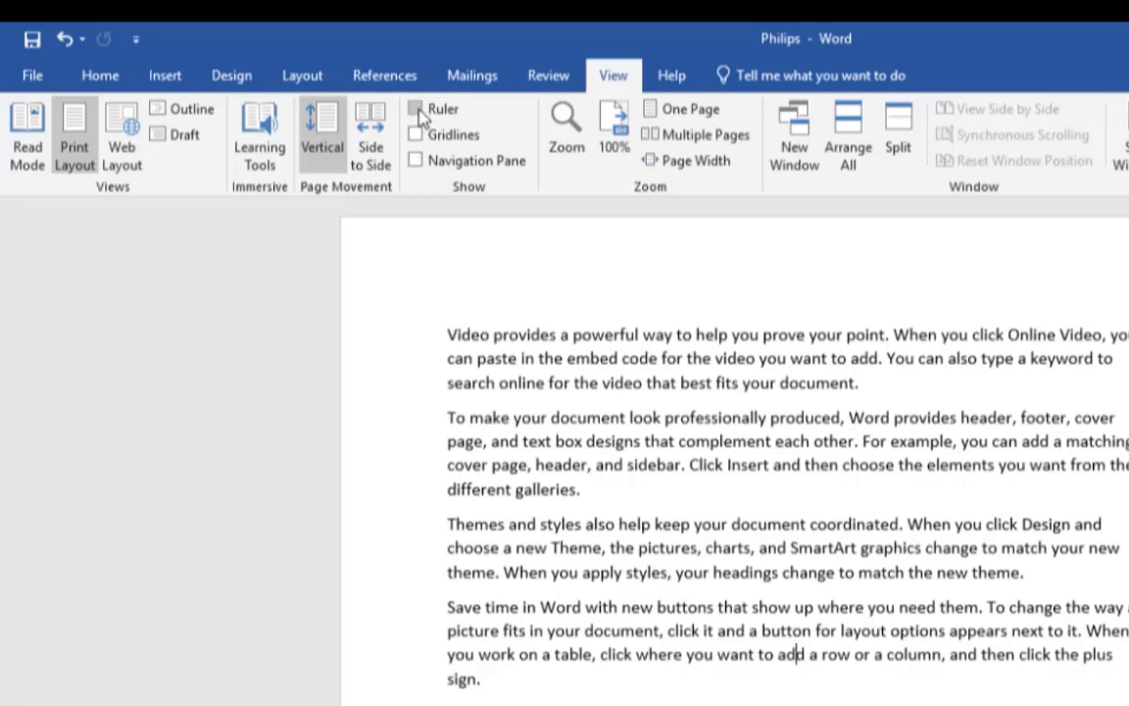
{"action": "left_click", "coordinate": [417, 110]}
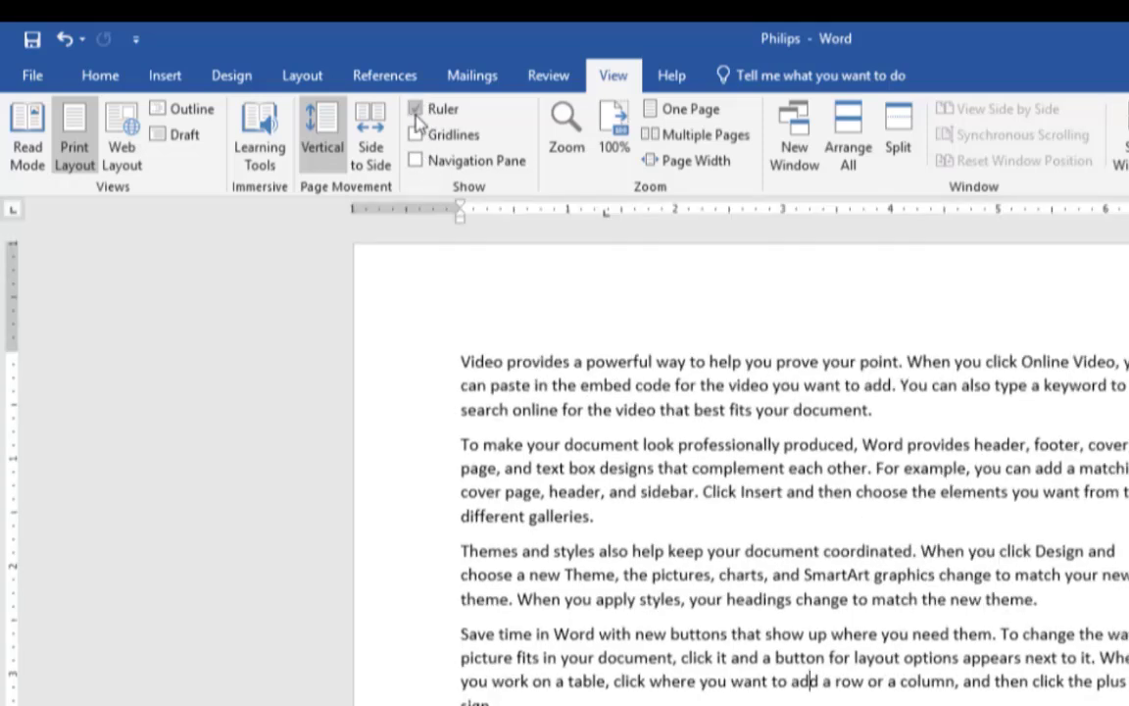
{"action": "left_click", "coordinate": [415, 109]}
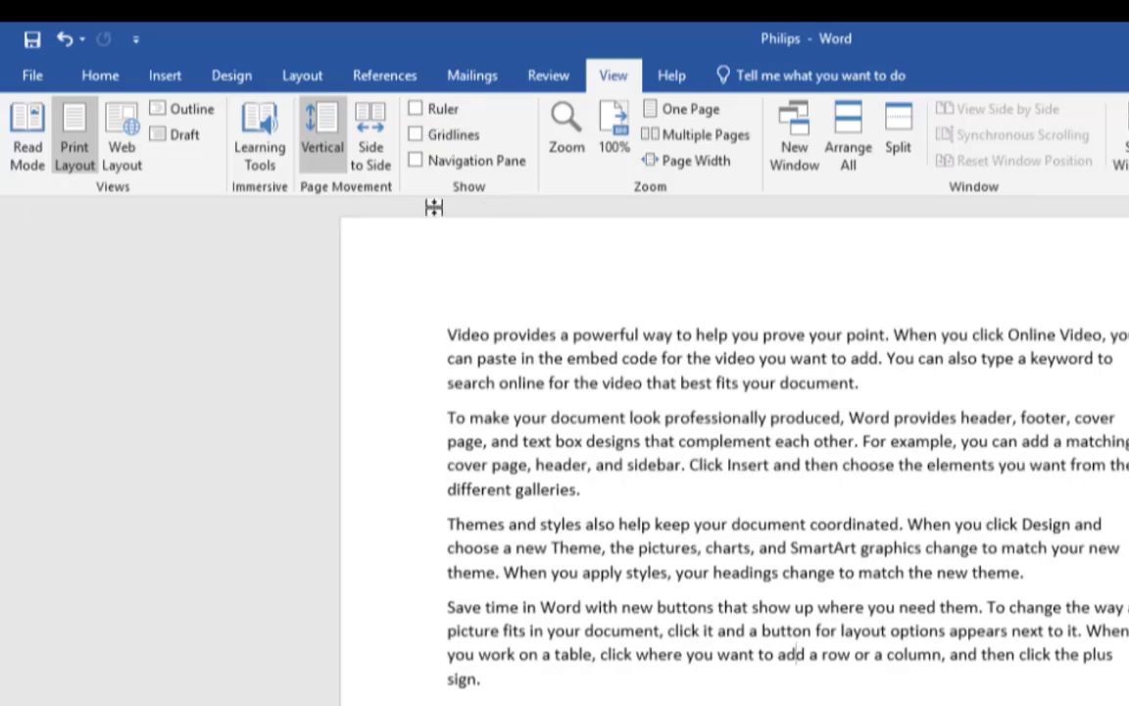
{"action": "left_click", "coordinate": [802, 654]}
{"action": "left_click", "coordinate": [416, 108]}
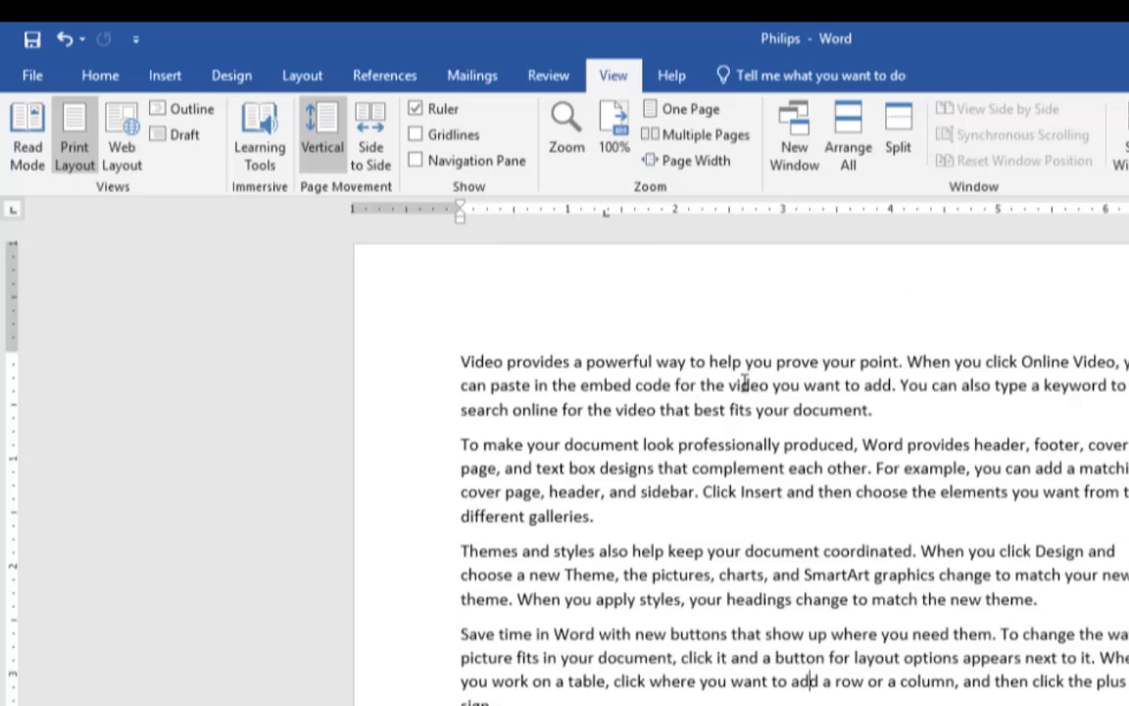
Show the Navigation Pane and look through the document down to its last paragraph
{"action": "left_click", "coordinate": [418, 163]}
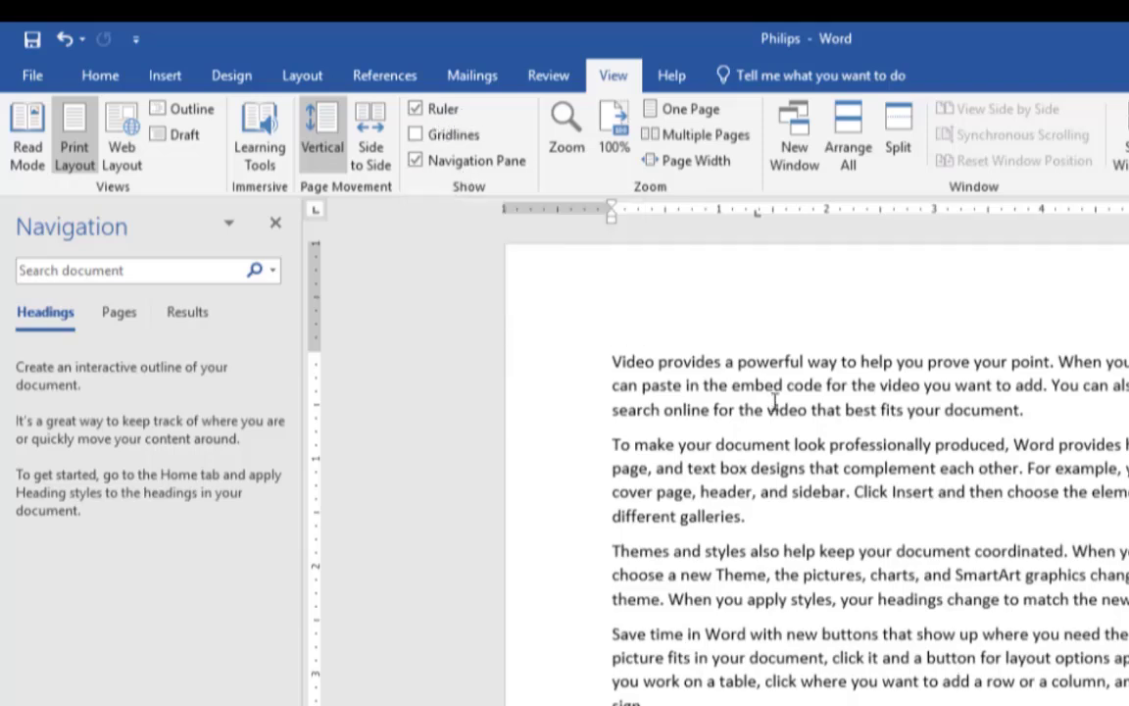
{"action": "left_click", "coordinate": [742, 467]}
{"action": "scroll", "coordinate": [717, 456], "scroll_direction": "down", "scroll_amount": 7}
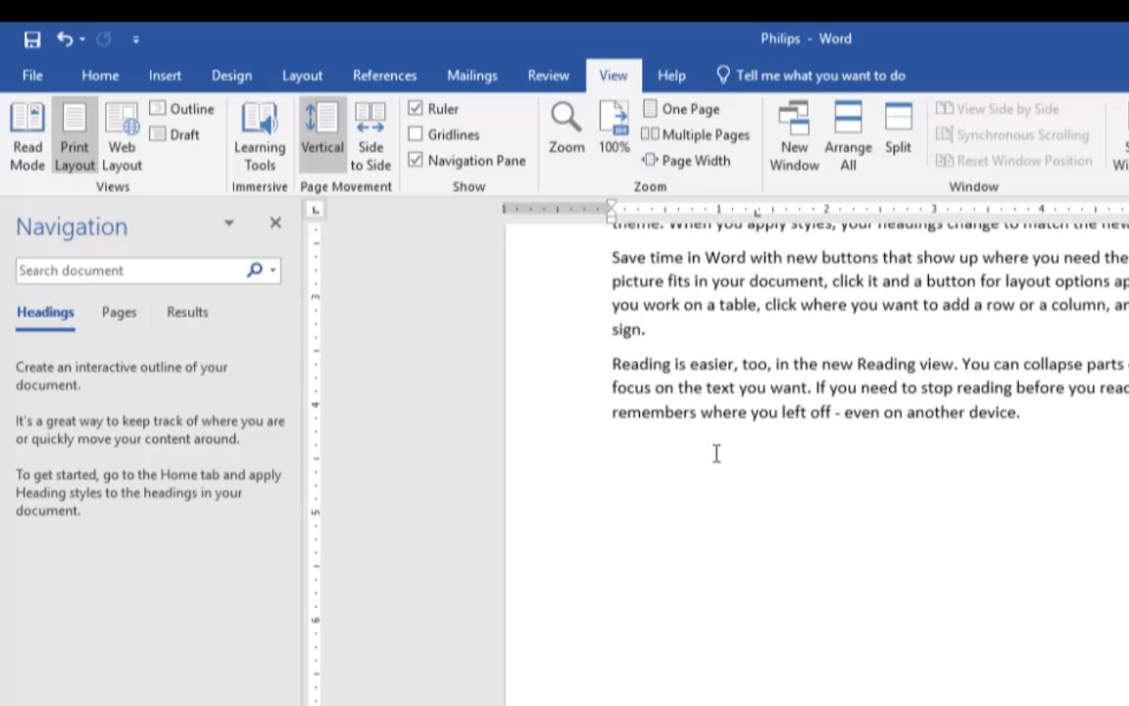
Indent the start of the first paragraph with a tab and remove the indent
{"action": "scroll", "coordinate": [717, 453], "scroll_direction": "up", "scroll_amount": 7}
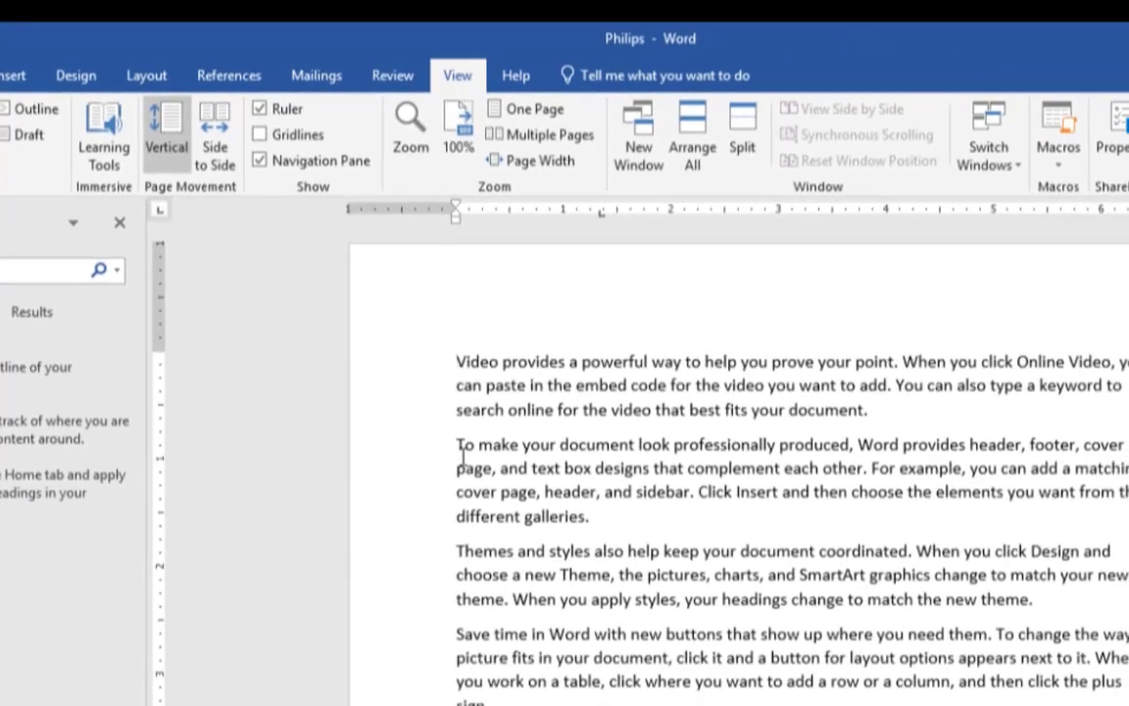
{"action": "key", "text": "Tab"}
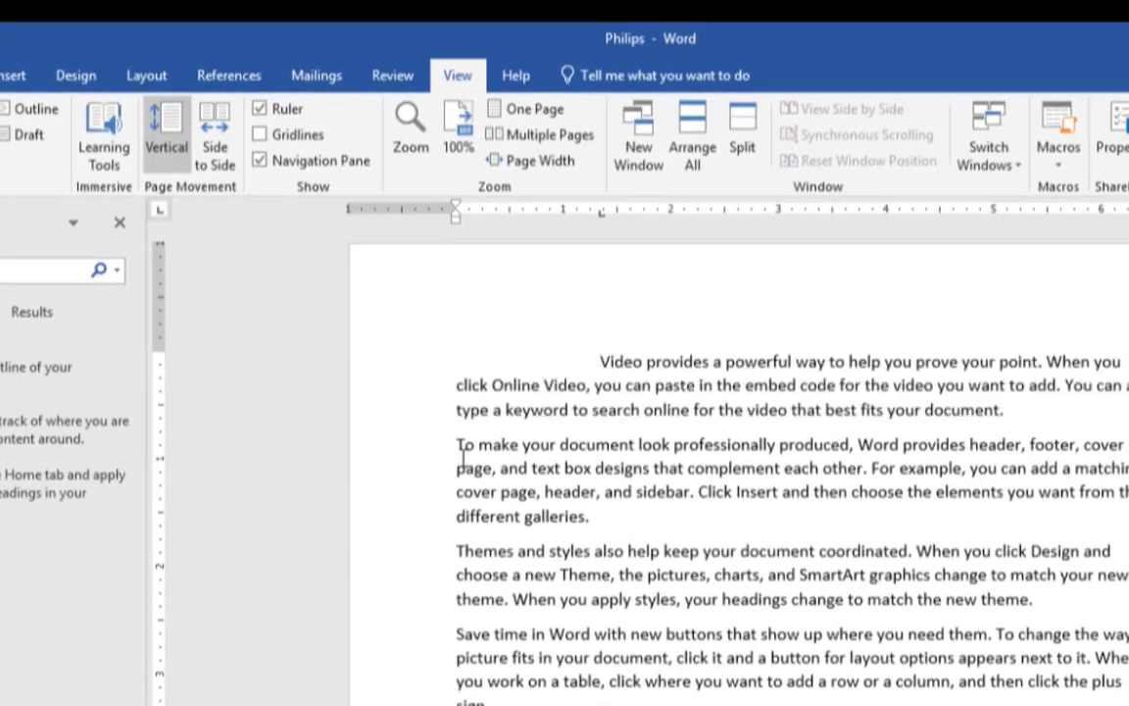
{"action": "key", "text": "BackSpace"}
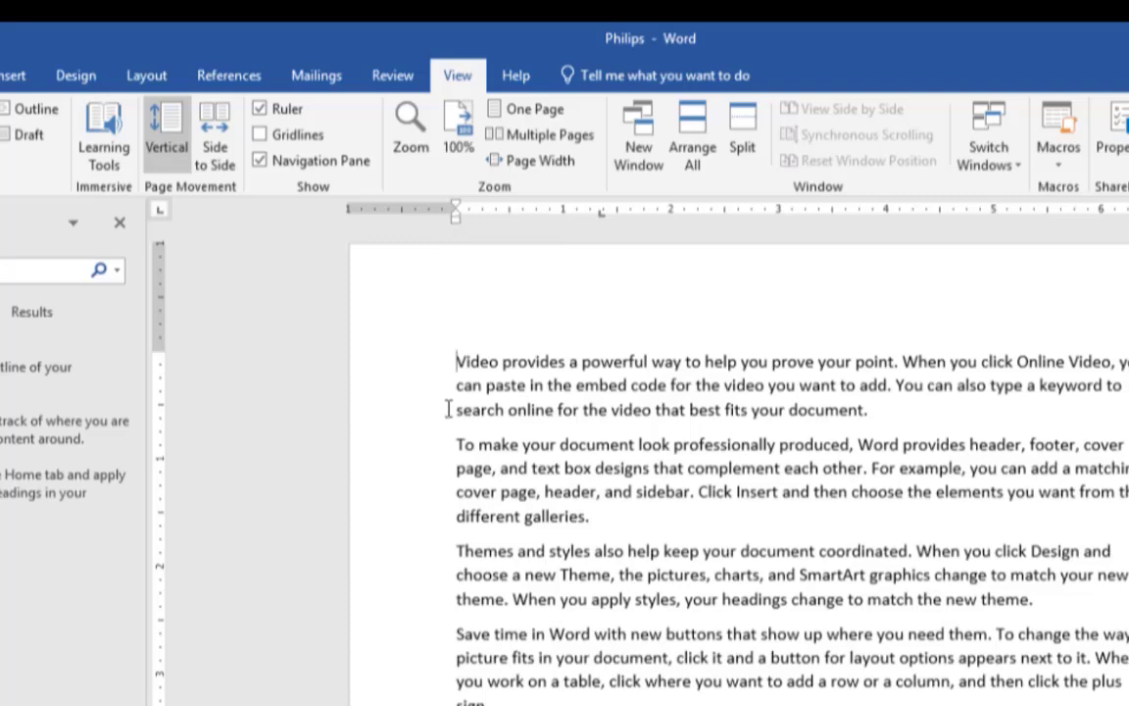
Practise selecting lines of the first paragraph, and select the entire second paragraph
{"action": "left_click_drag", "start_coordinate": [456, 385], "coordinate": [920, 414]}
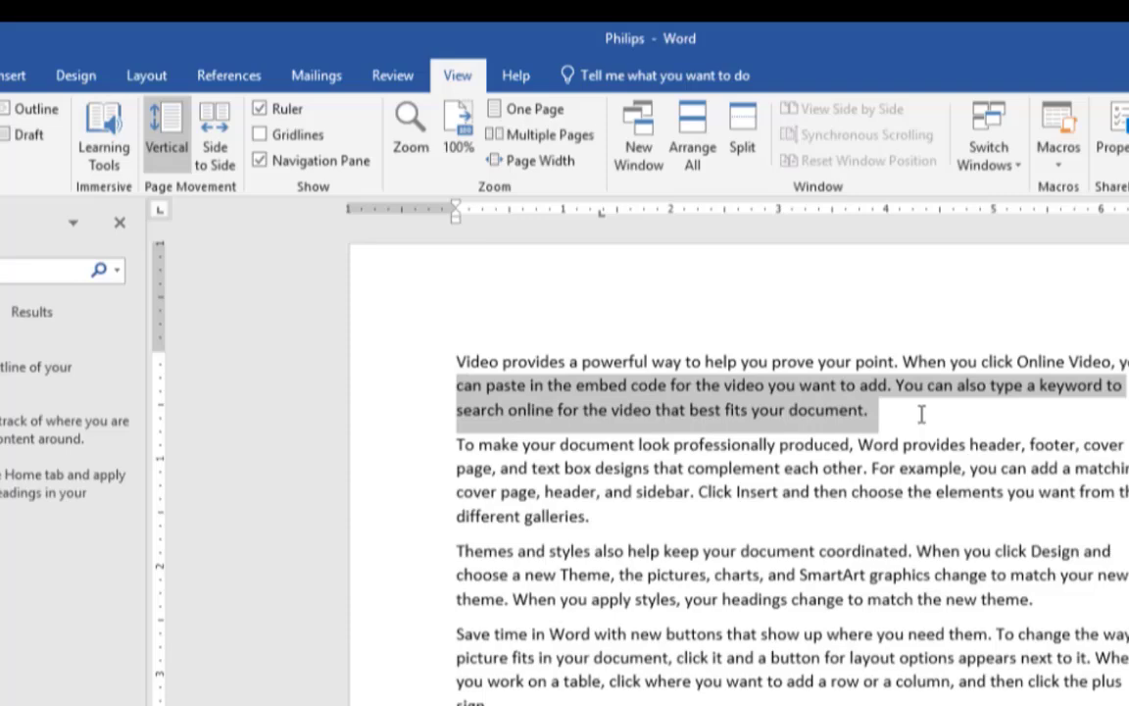
{"action": "left_click", "coordinate": [877, 416]}
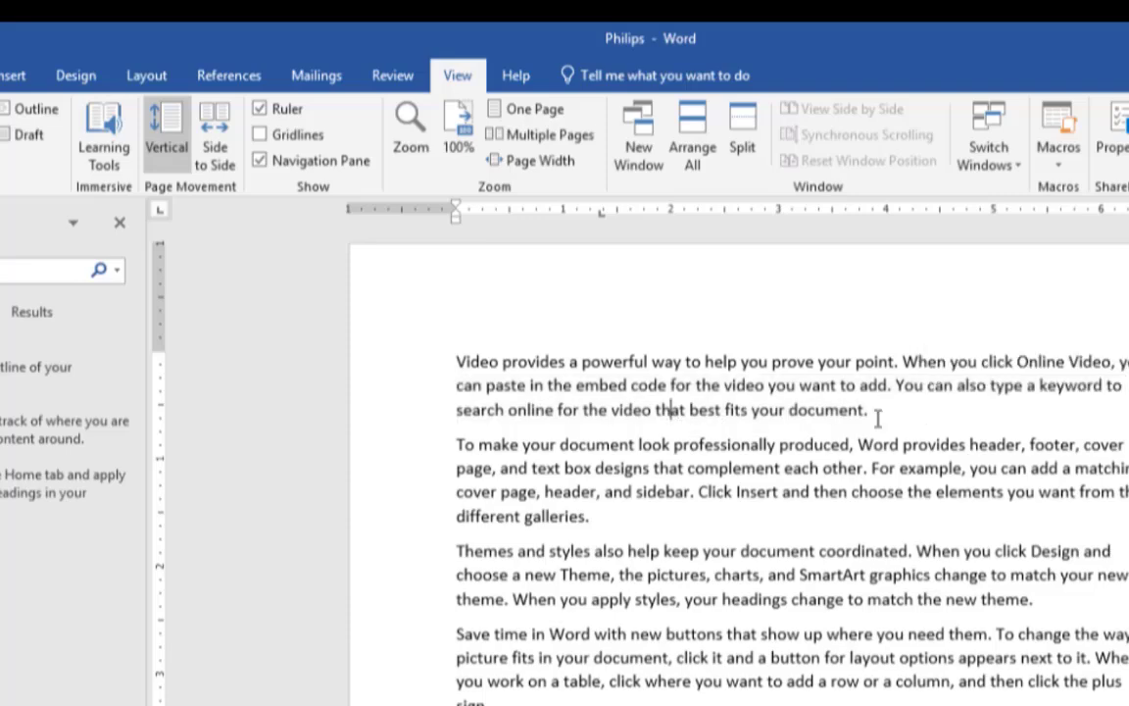
{"action": "left_click_drag", "start_coordinate": [908, 410], "coordinate": [398, 358]}
{"action": "left_click", "coordinate": [436, 443]}
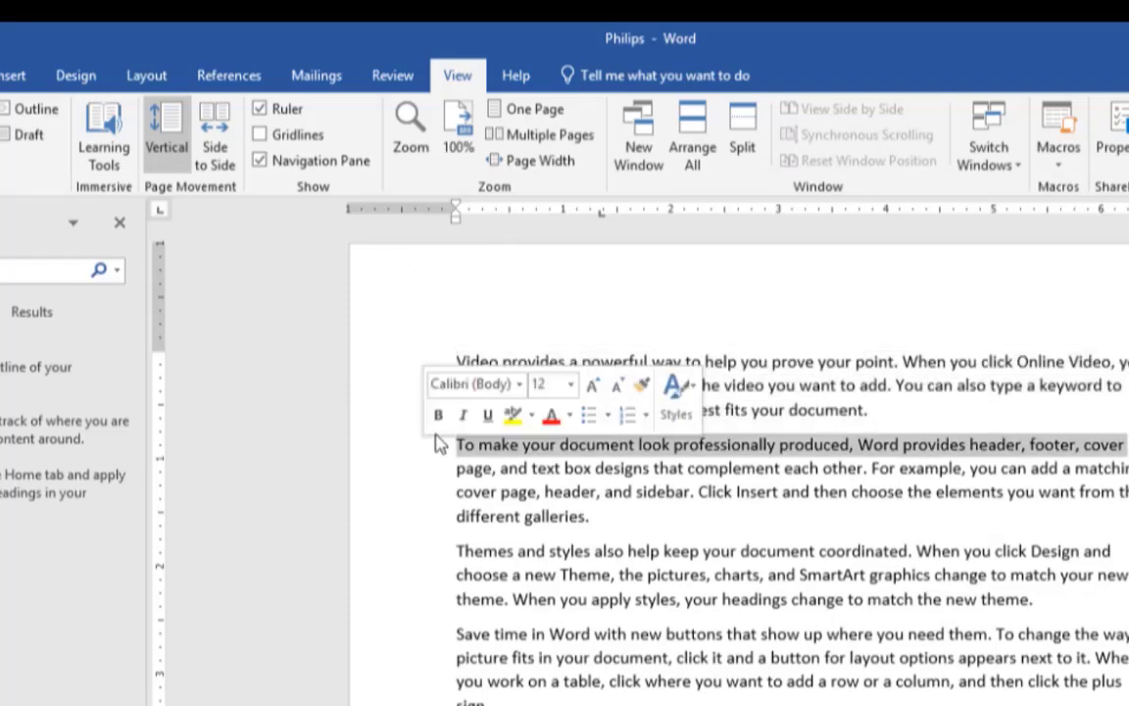
{"action": "left_click_drag", "start_coordinate": [456, 443], "coordinate": [647, 529]}
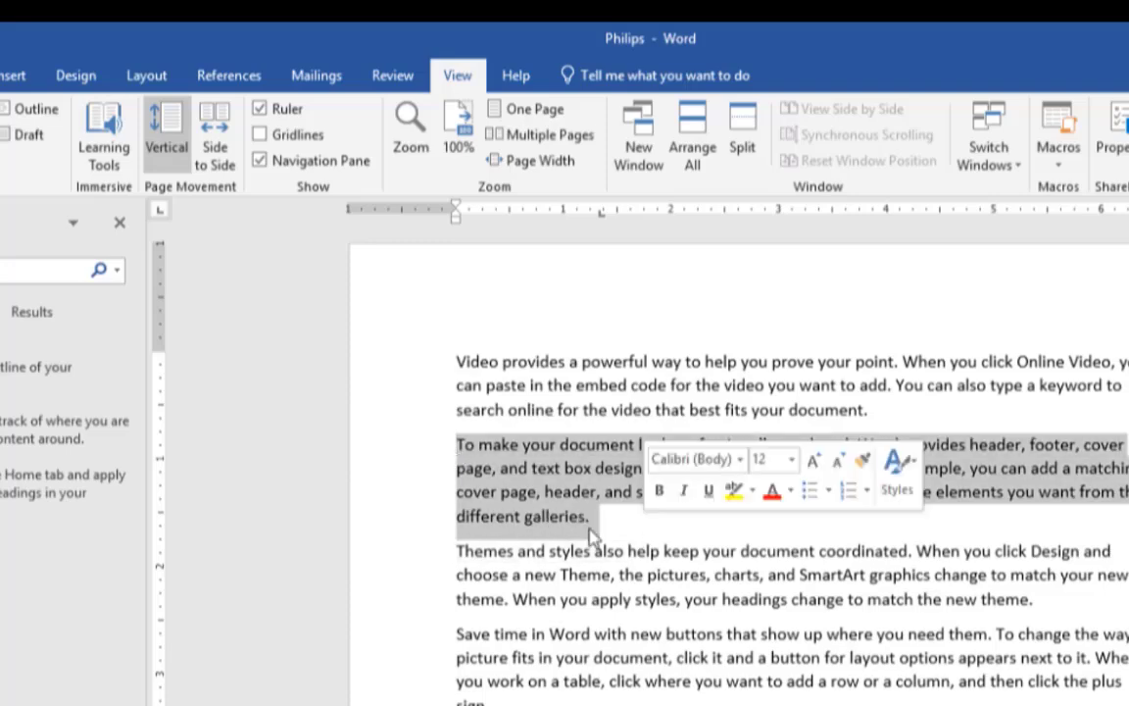
Select the third paragraph, and indent the start of the first paragraph with spaces and delete them again
{"action": "left_click_drag", "start_coordinate": [459, 550], "coordinate": [1037, 600]}
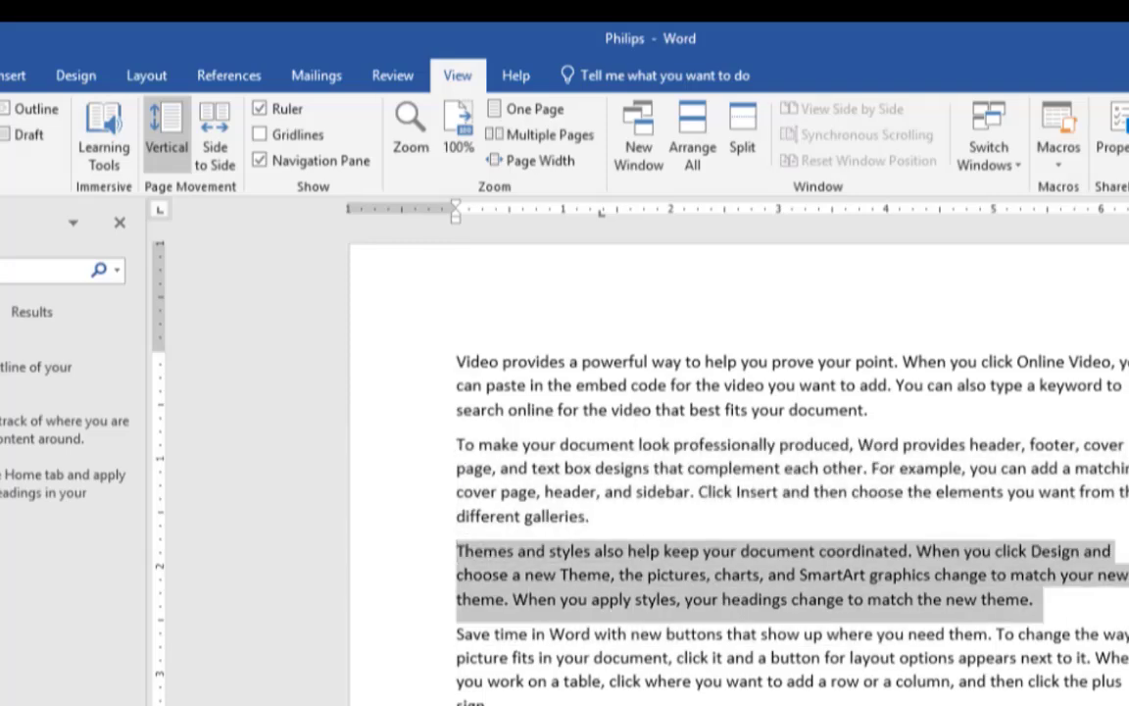
{"action": "left_click", "coordinate": [416, 353]}
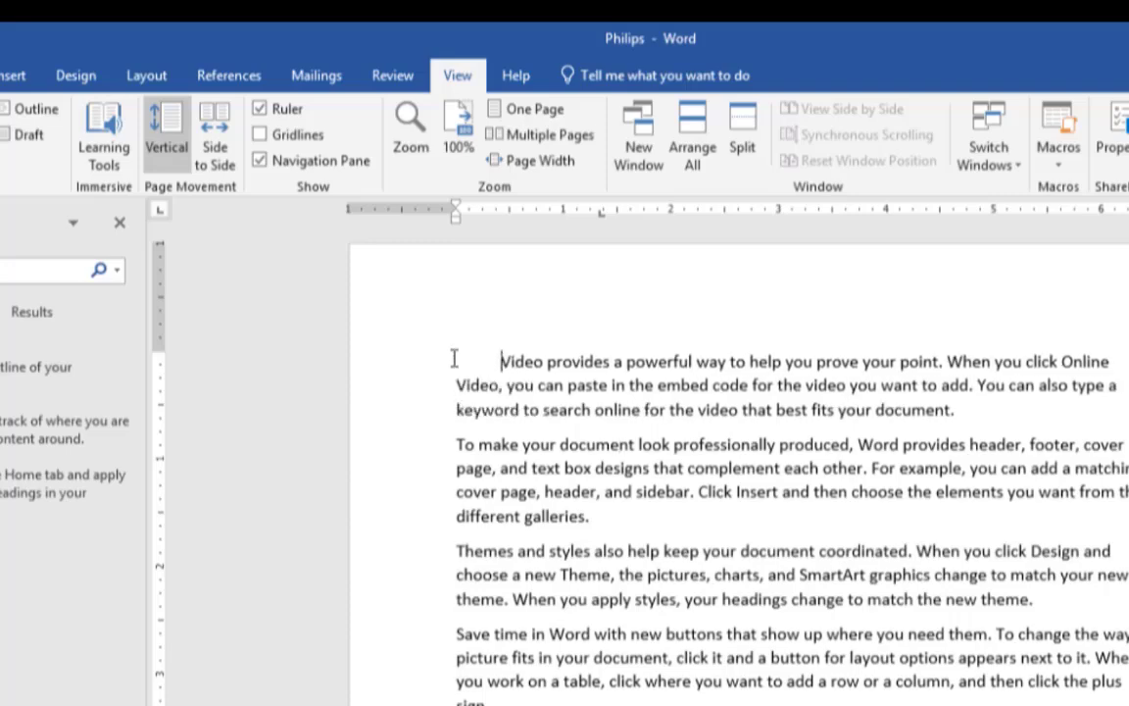
{"action": "key", "text": "BackSpace"}
{"action": "key", "text": "BackSpace"}
{"action": "key", "text": "BackSpace"}
{"action": "key", "text": "BackSpace"}
{"action": "key", "text": "BackSpace"}
{"action": "key", "text": "BackSpace"}
{"action": "key", "text": "BackSpace"}
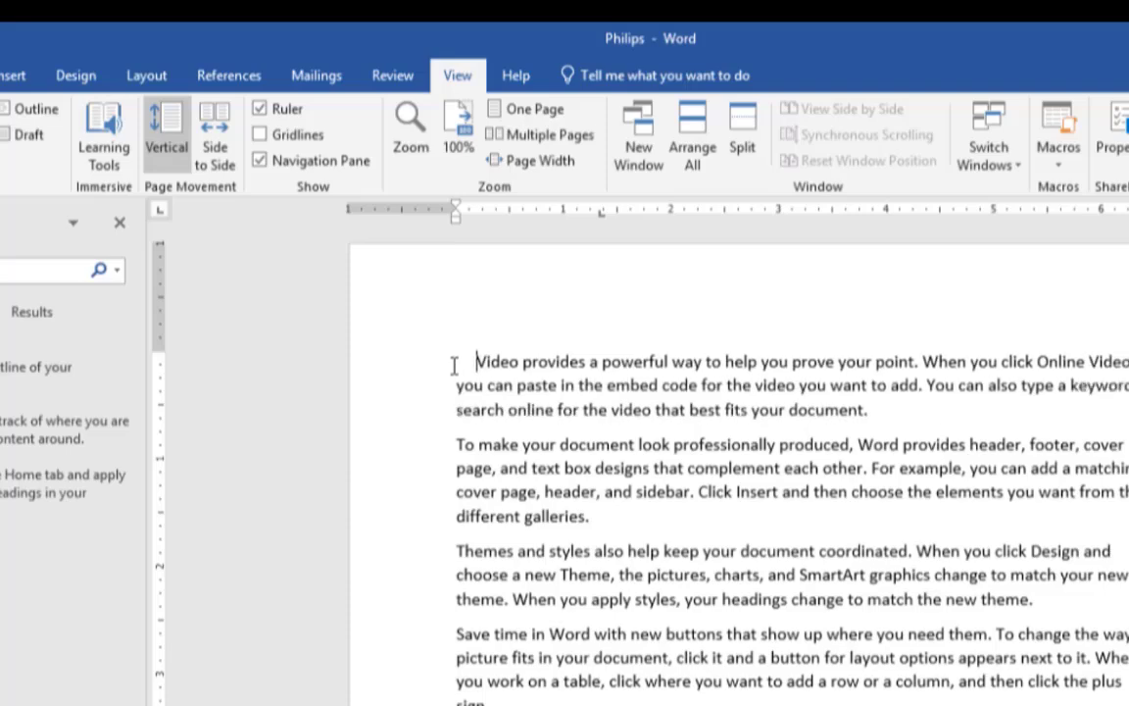
{"action": "key", "text": "BackSpace"}
{"action": "key", "text": "BackSpace"}
{"action": "key", "text": "BackSpace"}
{"action": "key", "text": "BackSpace"}
{"action": "key", "text": "BackSpace"}
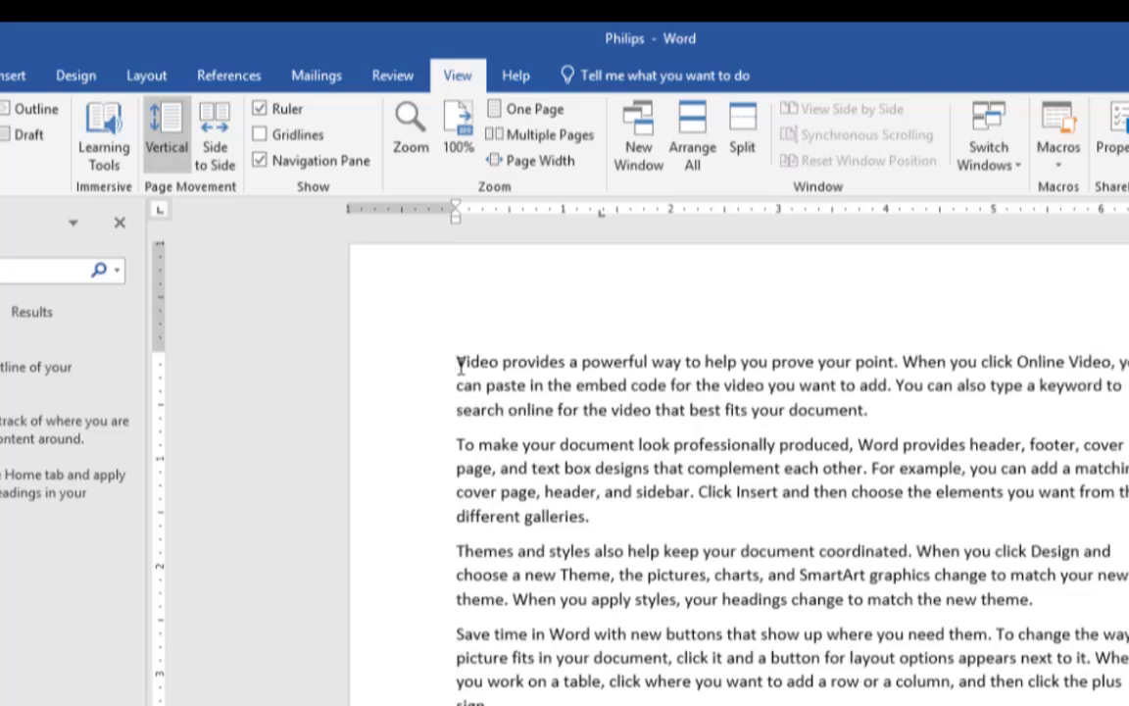
Indent the first line and the remaining lines of the first paragraph to 0.5 inch with the ruler markers, and return the paragraph to the margin
{"action": "left_click_drag", "start_coordinate": [458, 388], "coordinate": [834, 421]}
{"action": "left_click", "coordinate": [783, 410]}
{"action": "left_click_drag", "start_coordinate": [456, 213], "coordinate": [509, 227]}
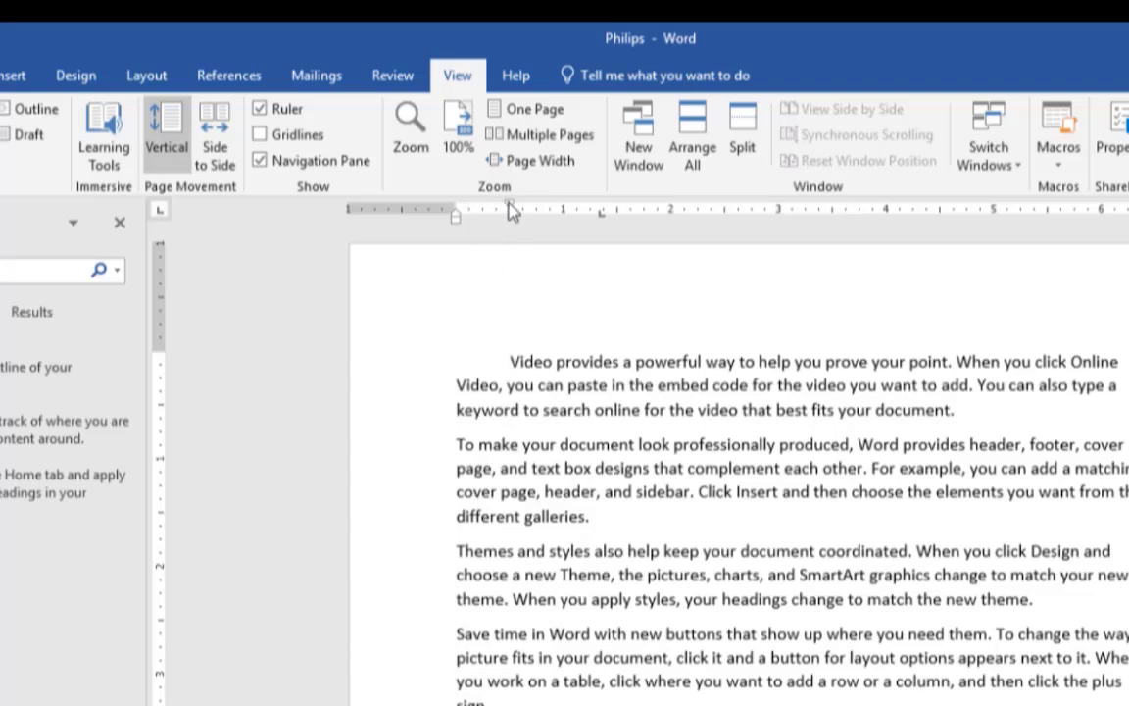
{"action": "mouse_move", "coordinate": [512, 207]}
{"action": "left_mouse_down"}
{"action": "mouse_move", "coordinate": [457, 222]}
{"action": "mouse_move", "coordinate": [514, 231]}
{"action": "left_mouse_up"}
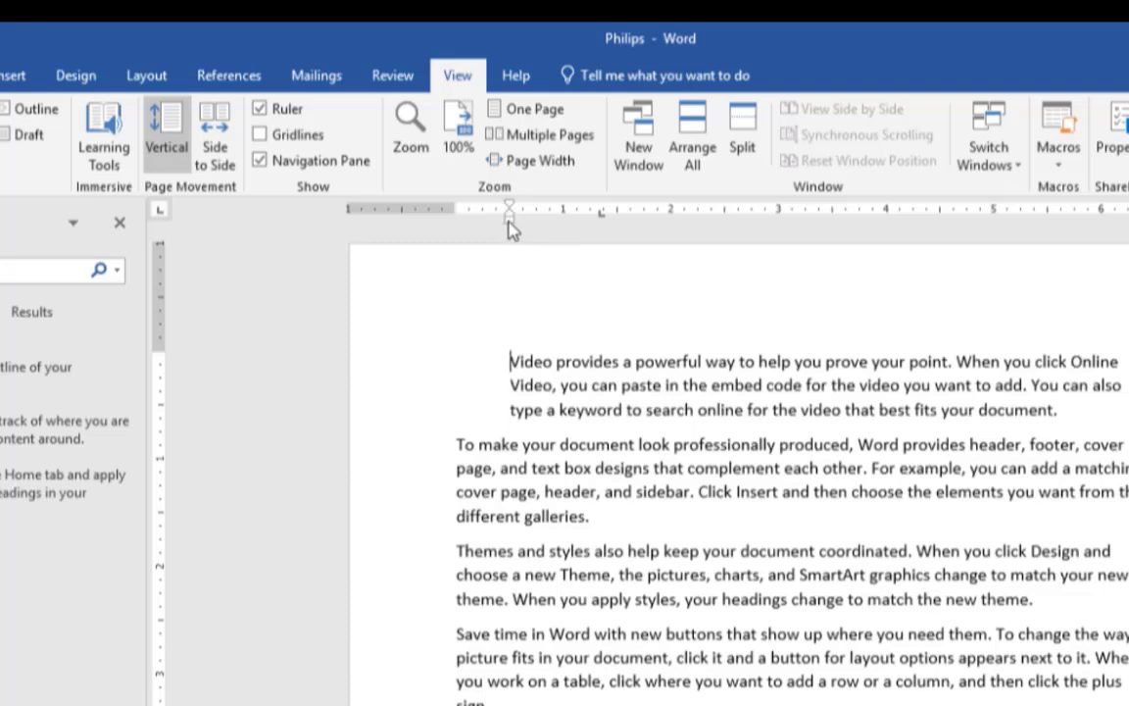
{"action": "mouse_move", "coordinate": [509, 223]}
{"action": "left_mouse_down"}
{"action": "mouse_move", "coordinate": [734, 251]}
{"action": "mouse_move", "coordinate": [460, 292]}
{"action": "mouse_move", "coordinate": [459, 282]}
{"action": "left_mouse_up"}
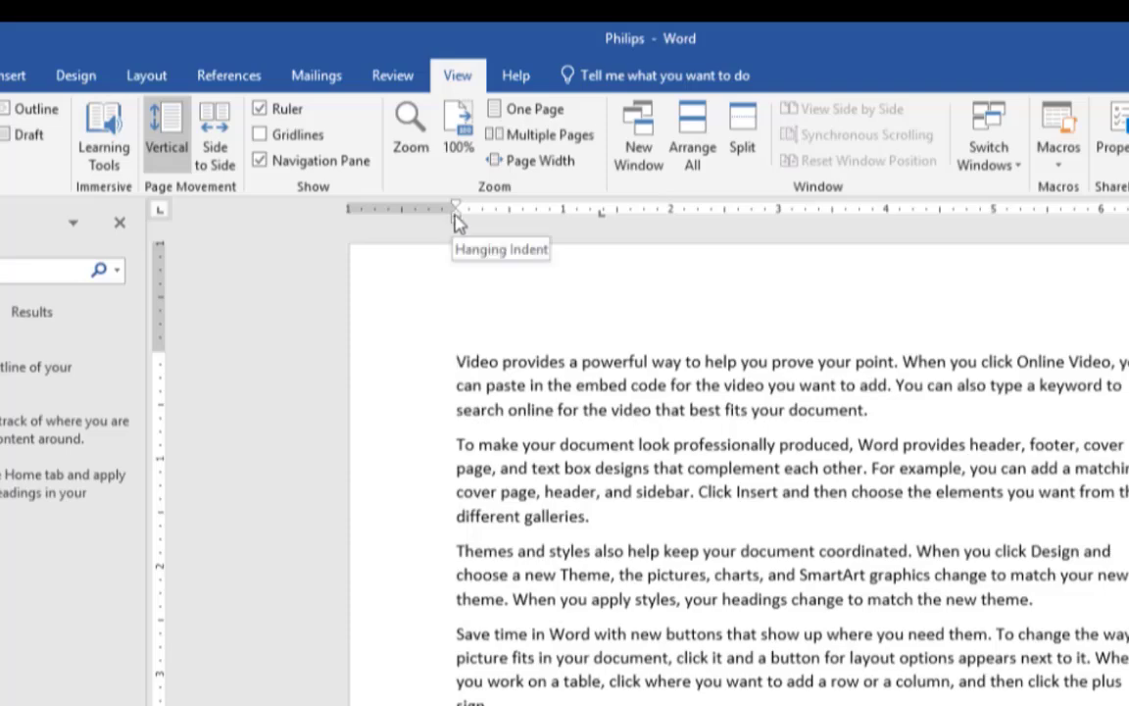
Select the whole document, try the ruler's indent markers, and clear the selection
{"action": "mouse_move", "coordinate": [455, 217]}
{"action": "left_mouse_down"}
{"action": "mouse_move", "coordinate": [507, 219]}
{"action": "mouse_move", "coordinate": [455, 233]}
{"action": "mouse_move", "coordinate": [456, 211]}
{"action": "left_mouse_up"}
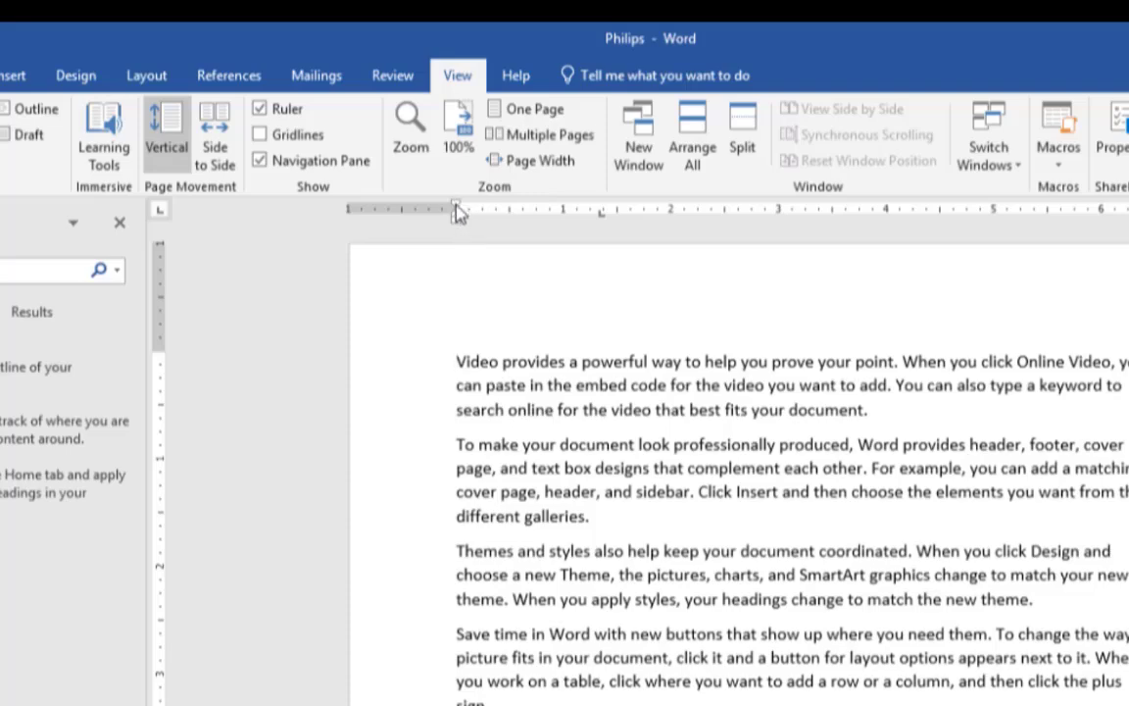
{"action": "mouse_move", "coordinate": [457, 212]}
{"action": "left_mouse_down"}
{"action": "mouse_move", "coordinate": [481, 215]}
{"action": "mouse_move", "coordinate": [451, 220]}
{"action": "mouse_move", "coordinate": [457, 212]}
{"action": "mouse_move", "coordinate": [481, 222]}
{"action": "mouse_move", "coordinate": [460, 231]}
{"action": "left_mouse_up"}
{"action": "mouse_move", "coordinate": [456, 224]}
{"action": "left_mouse_down"}
{"action": "mouse_move", "coordinate": [512, 227]}
{"action": "mouse_move", "coordinate": [457, 228]}
{"action": "mouse_move", "coordinate": [457, 237]}
{"action": "left_mouse_up"}
{"action": "key", "text": "ctrl+a"}
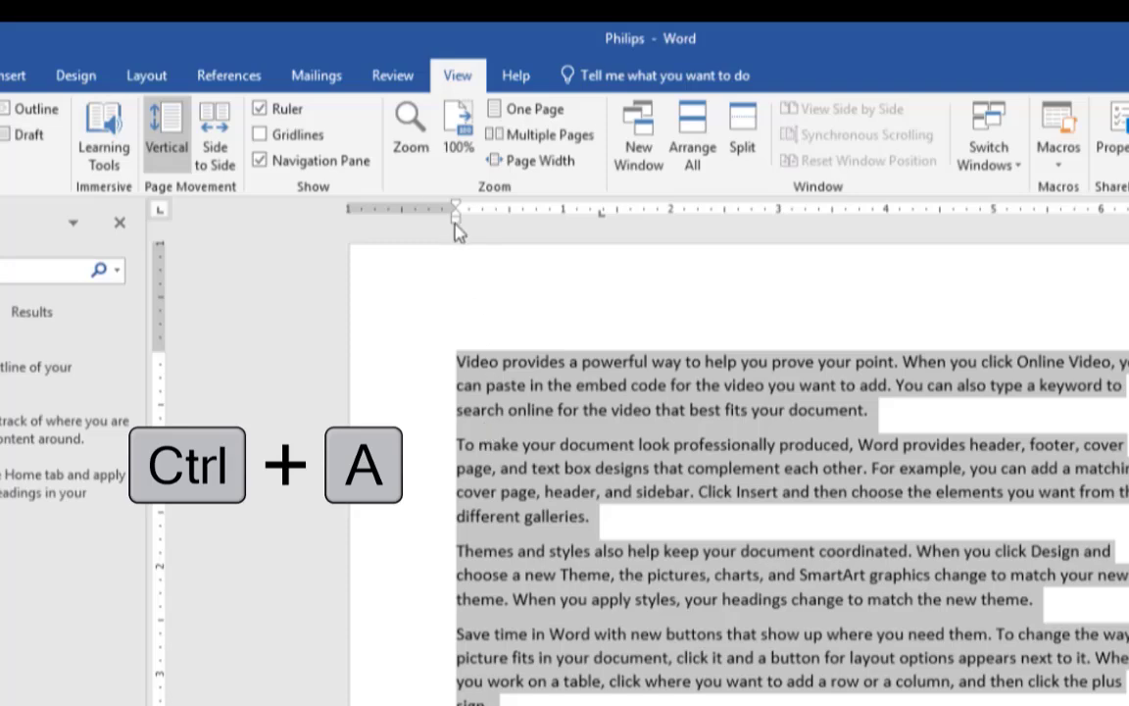
{"action": "mouse_move", "coordinate": [456, 224]}
{"action": "left_mouse_down"}
{"action": "mouse_move", "coordinate": [605, 250]}
{"action": "mouse_move", "coordinate": [900, 260]}
{"action": "mouse_move", "coordinate": [456, 260]}
{"action": "left_mouse_up"}
{"action": "left_click", "coordinate": [606, 529]}
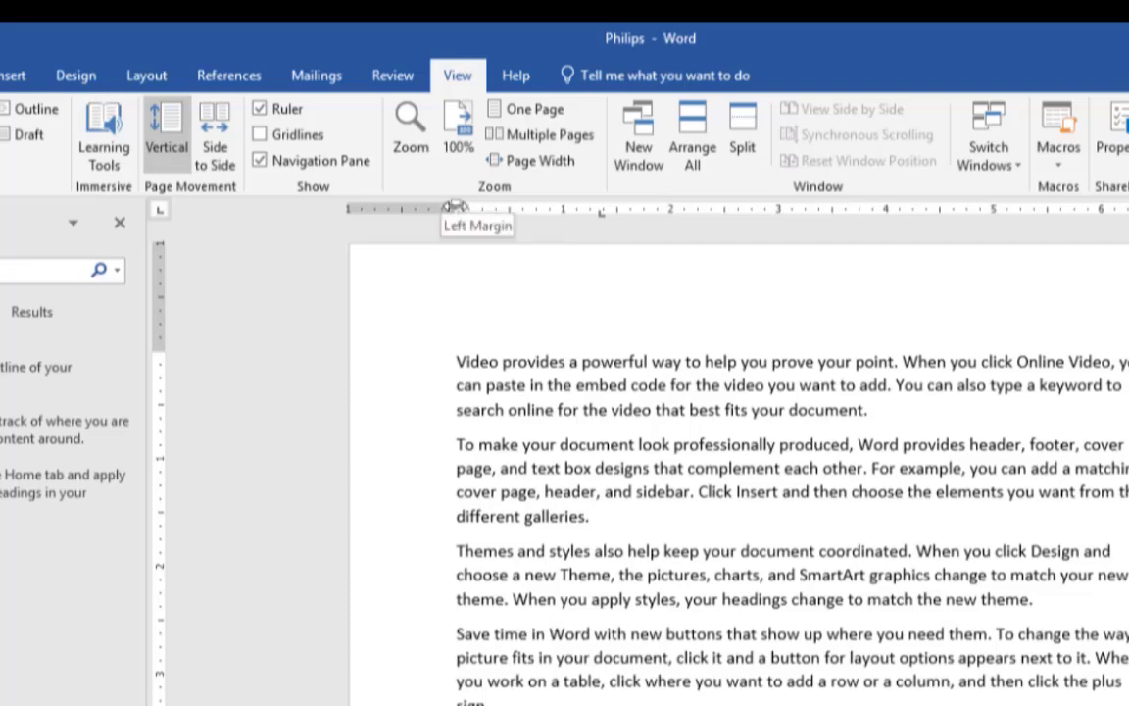
Reduce the page margins on the rulers to about 0.4 inch left, 0.3 inch top and 0.5 inch bottom
{"action": "mouse_move", "coordinate": [454, 208]}
{"action": "left_mouse_down"}
{"action": "mouse_move", "coordinate": [749, 232]}
{"action": "mouse_move", "coordinate": [779, 228]}
{"action": "mouse_move", "coordinate": [643, 226]}
{"action": "mouse_move", "coordinate": [796, 213]}
{"action": "mouse_move", "coordinate": [901, 221]}
{"action": "mouse_move", "coordinate": [353, 239]}
{"action": "mouse_move", "coordinate": [502, 239]}
{"action": "mouse_move", "coordinate": [395, 216]}
{"action": "left_mouse_up"}
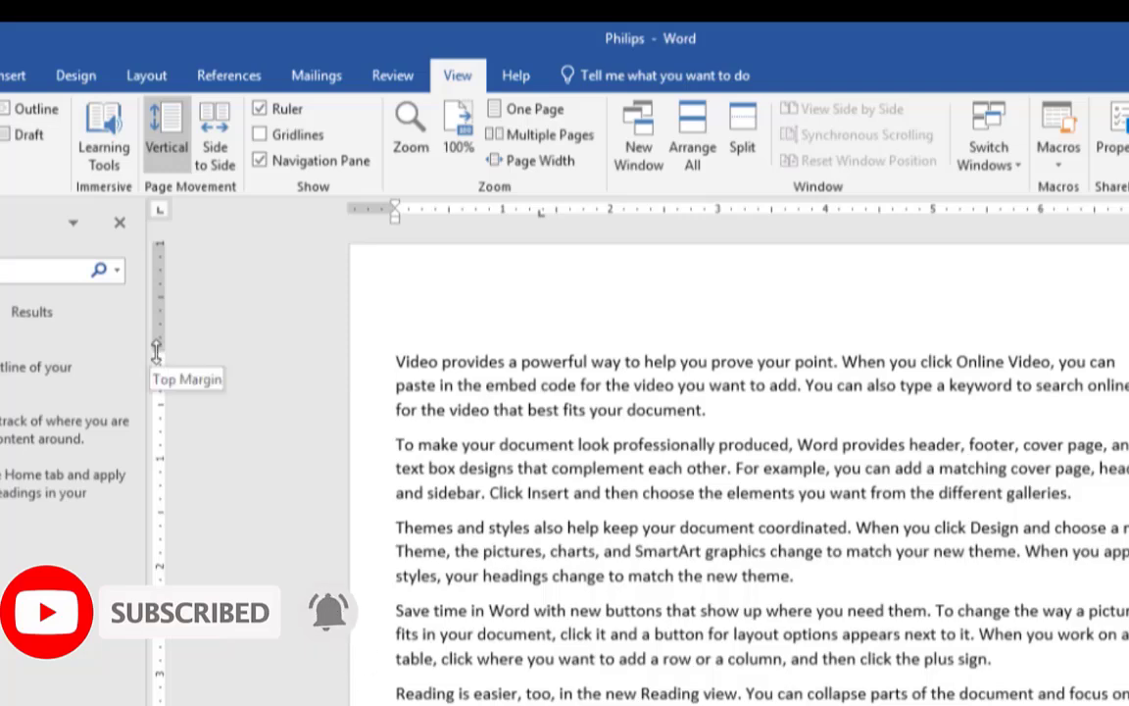
{"action": "left_click_drag", "start_coordinate": [157, 351], "coordinate": [164, 266]}
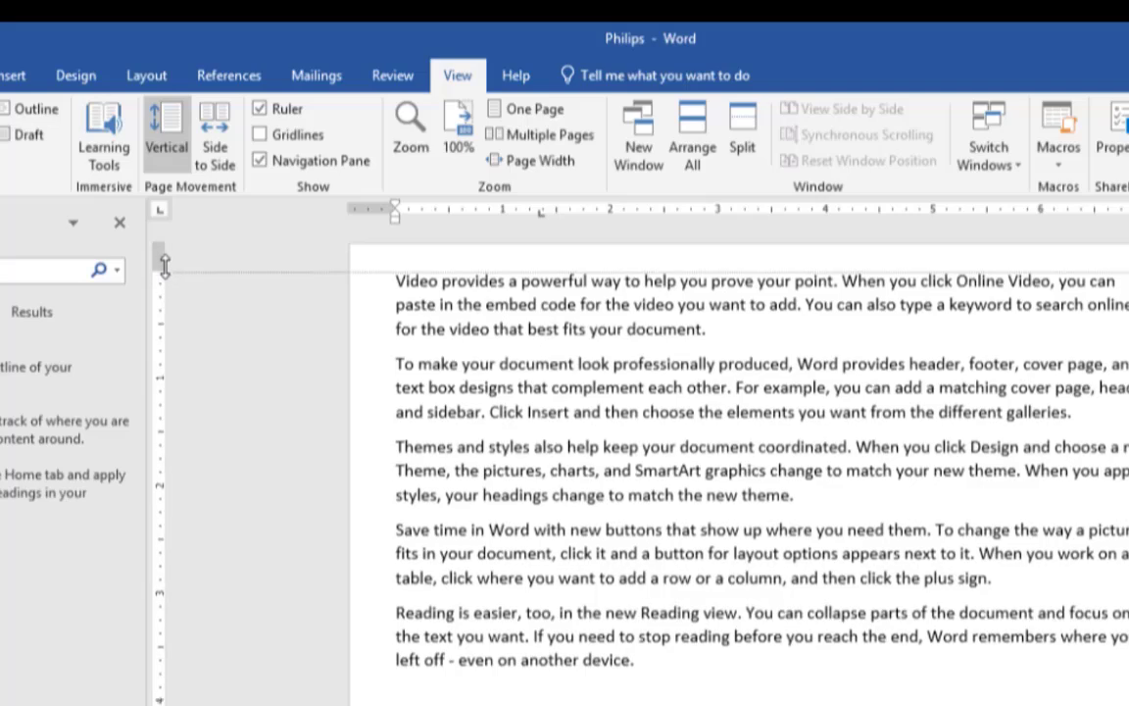
{"action": "mouse_move", "coordinate": [165, 265]}
{"action": "left_mouse_down"}
{"action": "mouse_move", "coordinate": [165, 440]}
{"action": "mouse_move", "coordinate": [160, 276]}
{"action": "left_mouse_up"}
{"action": "scroll", "coordinate": [585, 661], "scroll_direction": "down", "scroll_amount": 10}
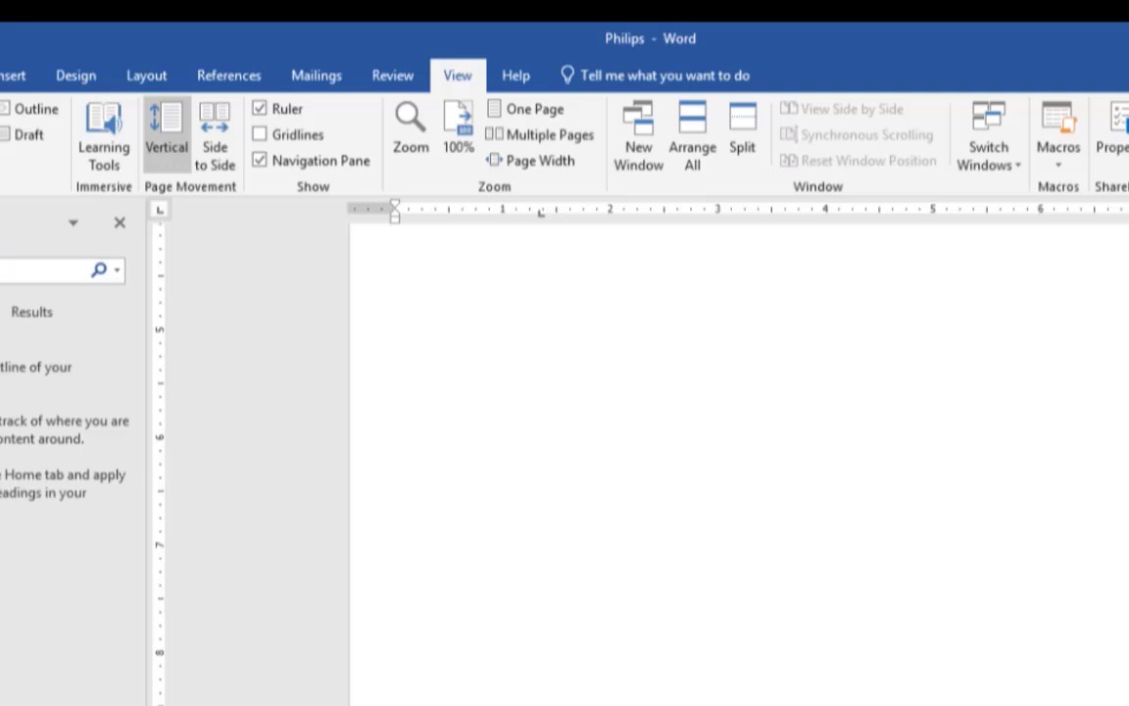
{"action": "left_click_drag", "start_coordinate": [163, 702], "coordinate": [196, 702]}
{"action": "scroll", "coordinate": [893, 598], "scroll_direction": "up", "scroll_amount": 10}
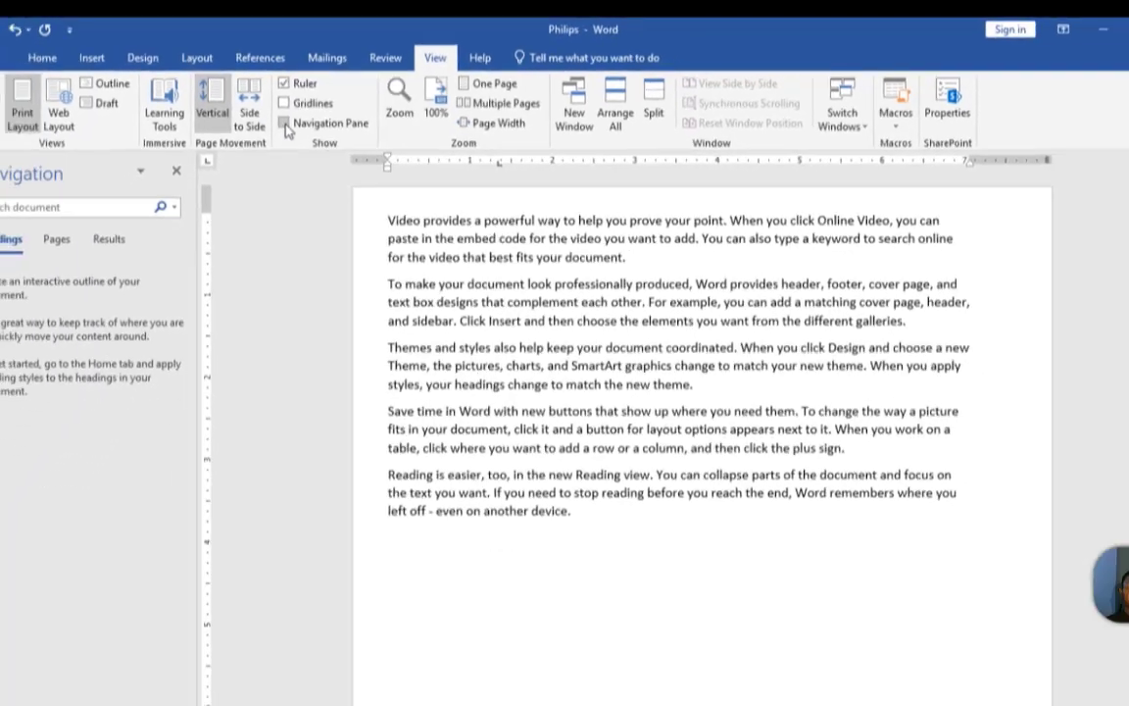
Hide the Navigation Pane, show it again, and view its Results and Pages lists
{"action": "left_click", "coordinate": [259, 159]}
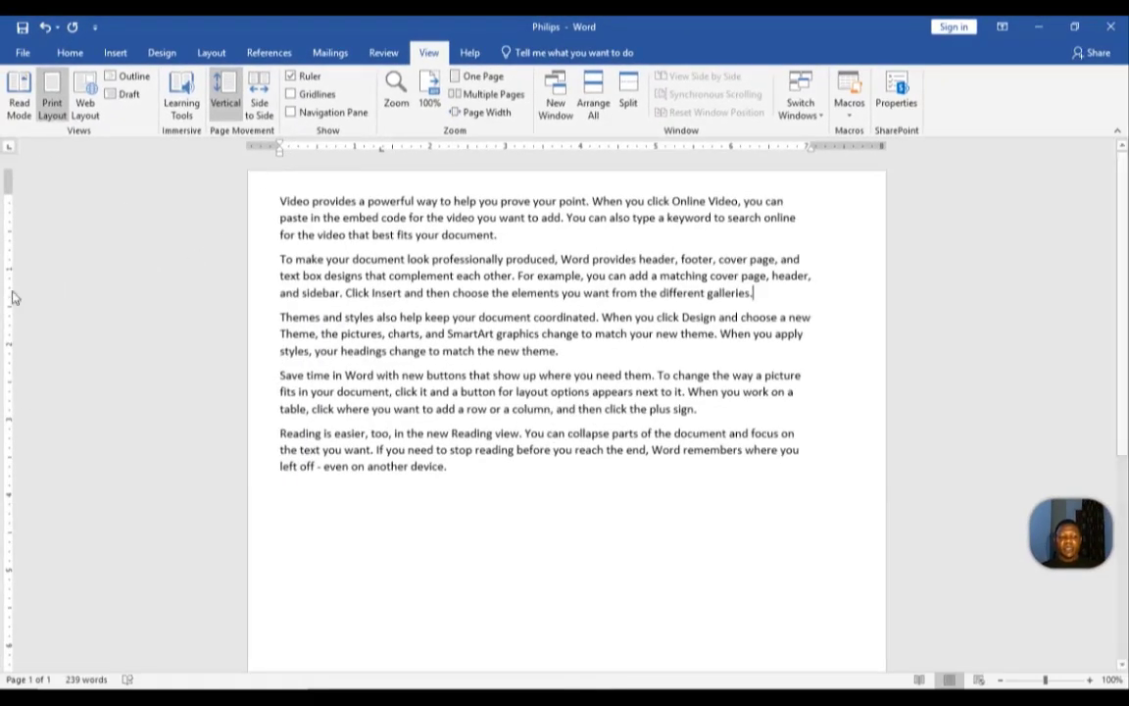
{"action": "left_click", "coordinate": [290, 113]}
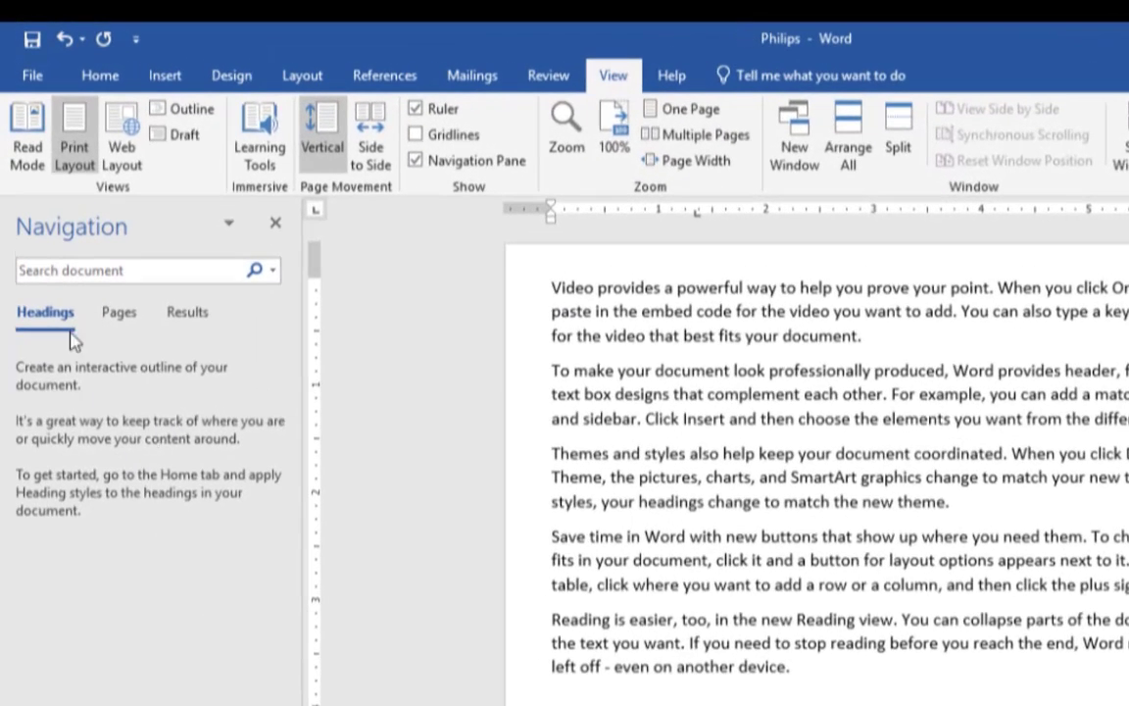
{"action": "left_click", "coordinate": [119, 312]}
{"action": "left_click", "coordinate": [189, 313]}
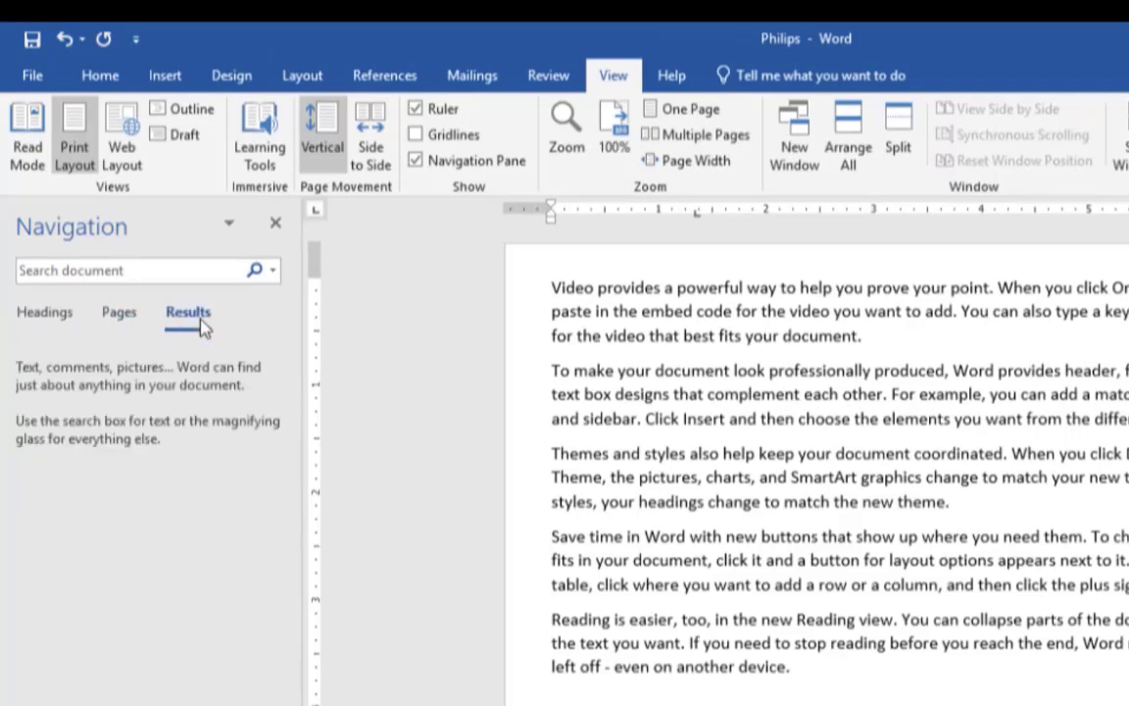
{"action": "left_click", "coordinate": [116, 313]}
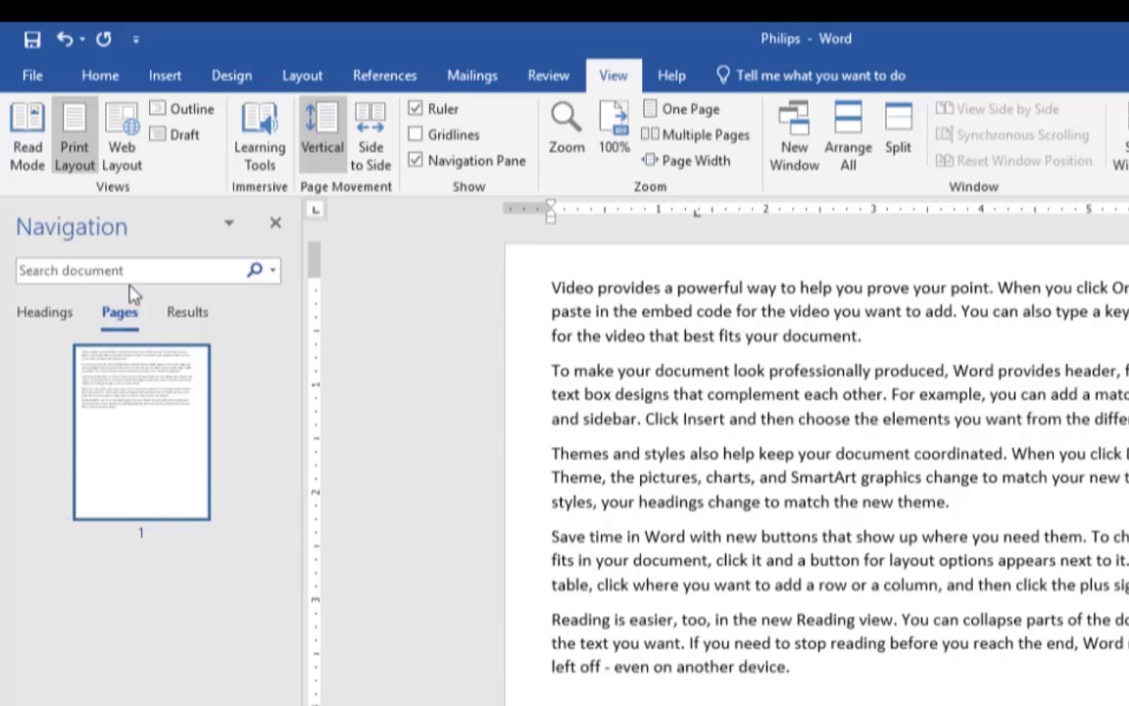
Insert seven page breaks below the last paragraph to extend the document to eight pages
{"action": "scroll", "coordinate": [1118, 701], "scroll_direction": "down", "scroll_amount": 7}
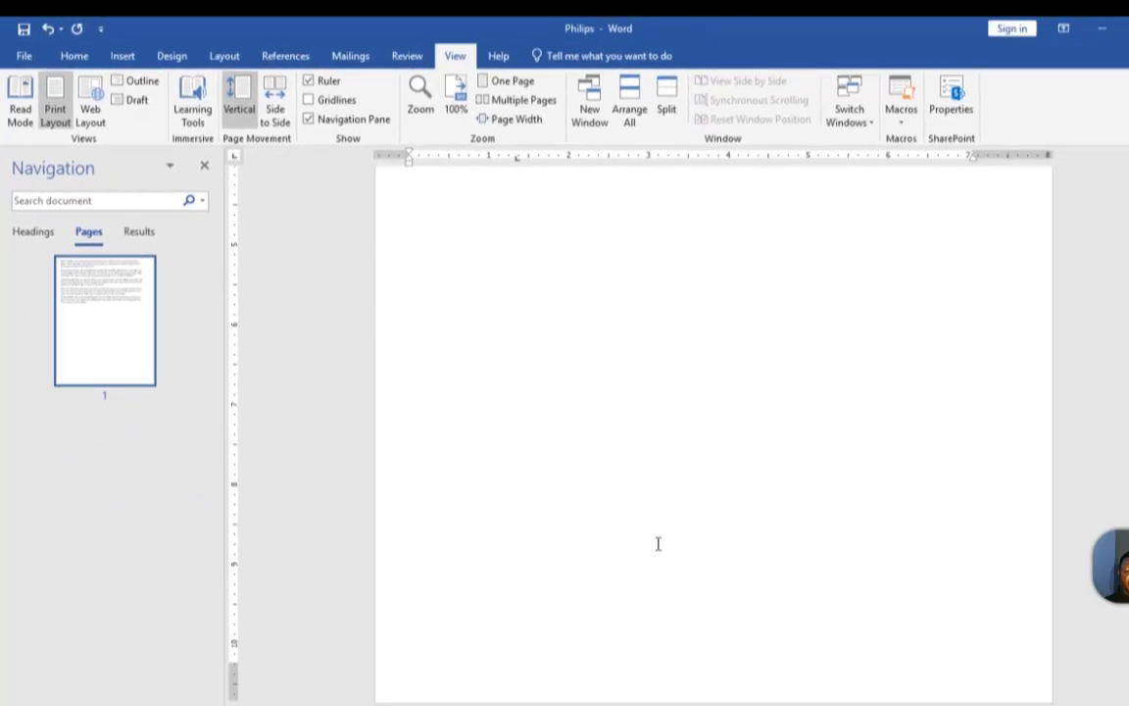
{"action": "left_click", "coordinate": [988, 640]}
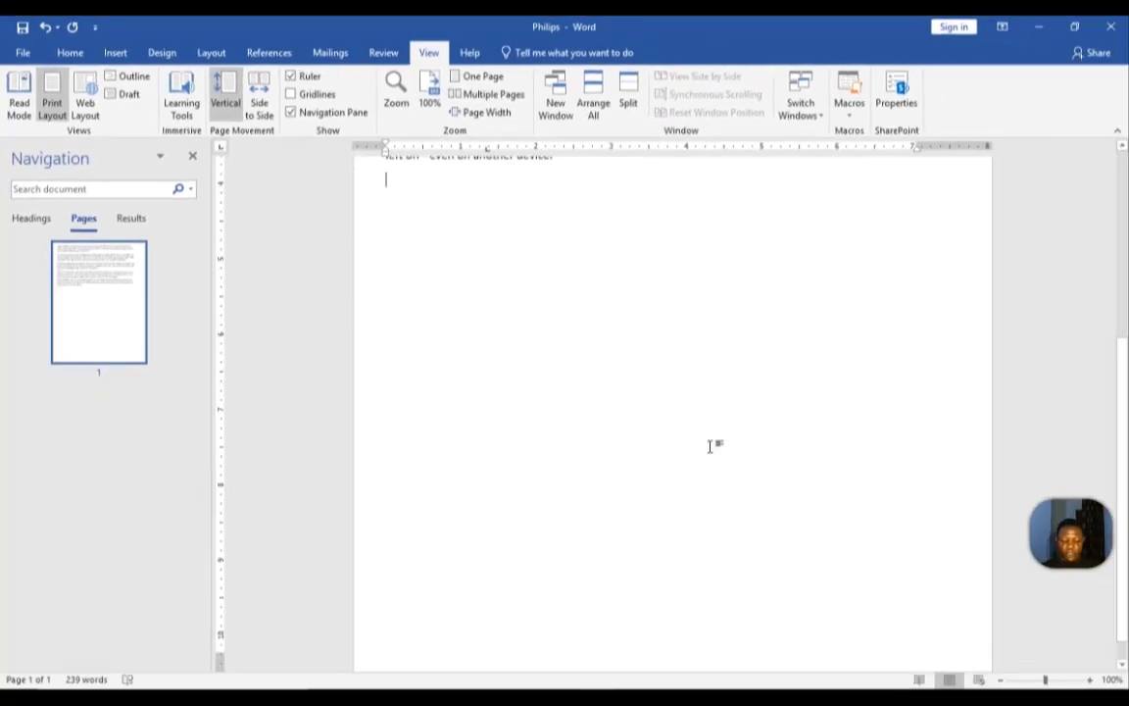
{"action": "key", "text": "ctrl+Return"}
{"action": "key", "text": "ctrl+Return"}
{"action": "key", "text": "ctrl+Return"}
{"action": "key", "text": "ctrl+Return"}
{"action": "key", "text": "ctrl+Return"}
{"action": "key", "text": "ctrl+Return"}
{"action": "key", "text": "ctrl+Return"}
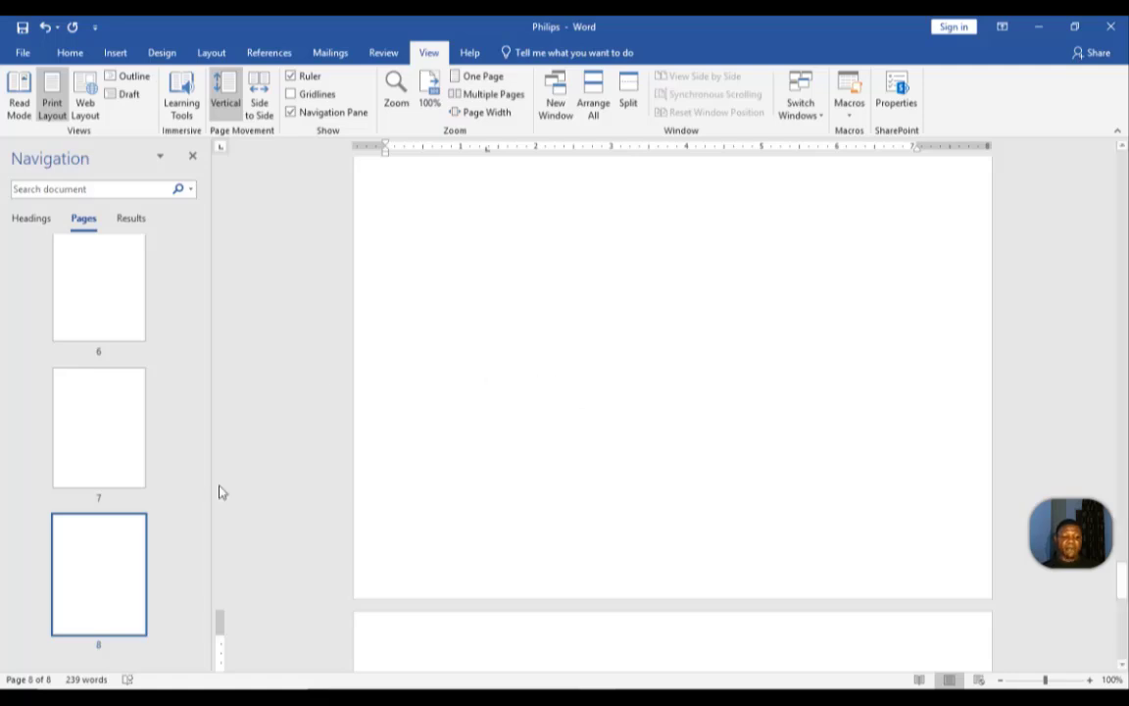
Look through the document's pages and their thumbnails in the Navigation Pane
{"action": "scroll", "coordinate": [146, 497], "scroll_direction": "up", "scroll_amount": 10}
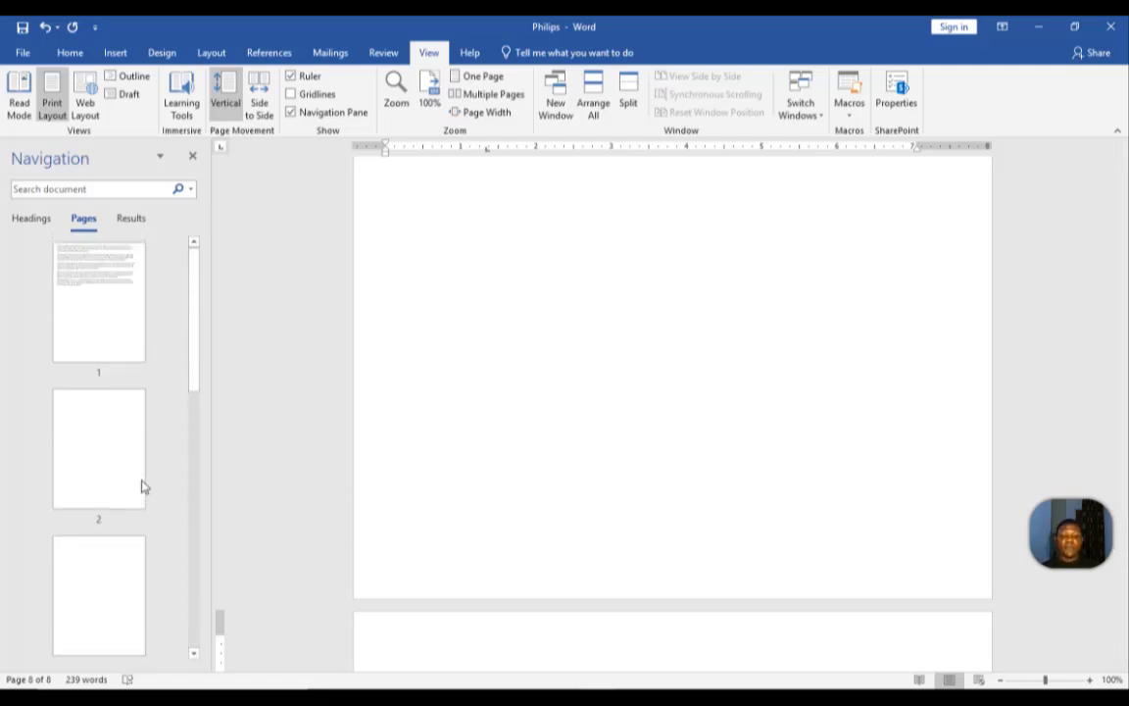
{"action": "scroll", "coordinate": [683, 397], "scroll_direction": "up", "scroll_amount": 10}
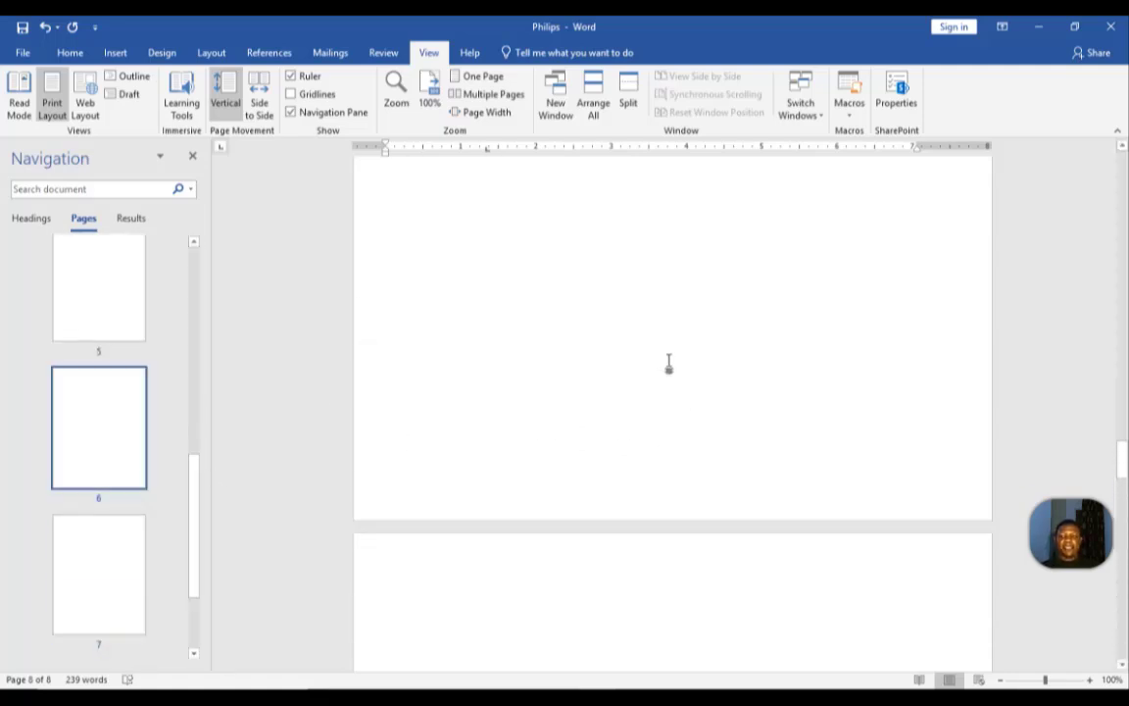
{"action": "scroll", "coordinate": [668, 364], "scroll_direction": "up", "scroll_amount": 10}
{"action": "left_click_drag", "start_coordinate": [1128, 165], "coordinate": [1127, 153]}
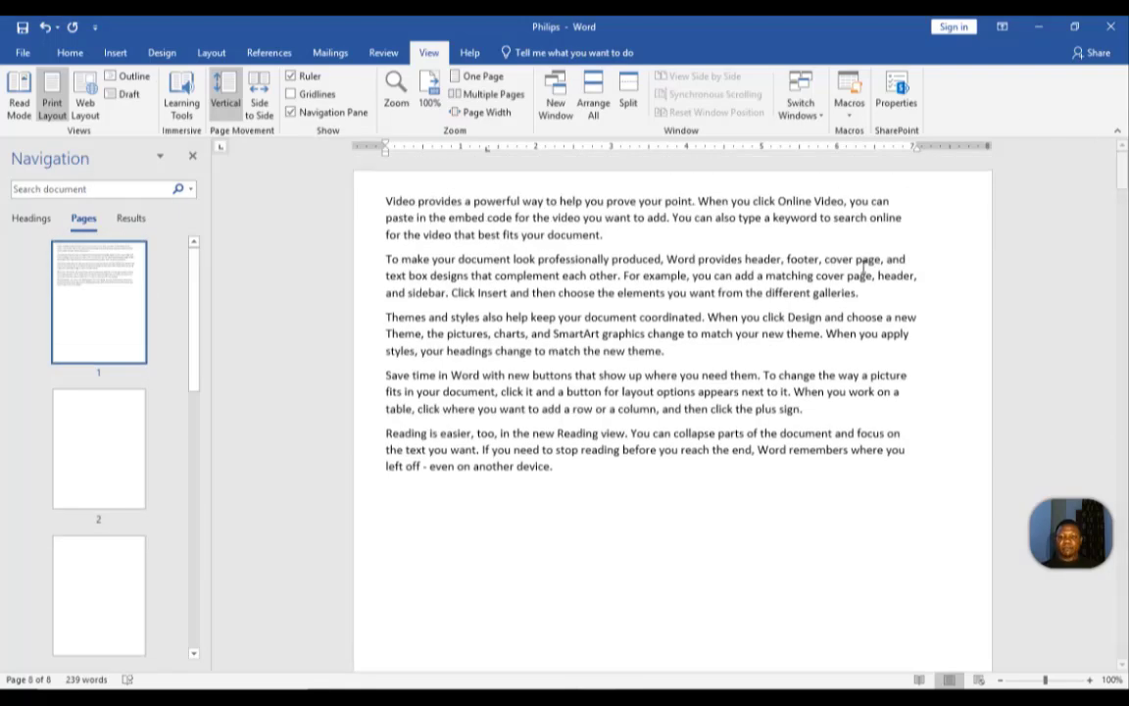
{"action": "left_click", "coordinate": [647, 358]}
{"action": "scroll", "coordinate": [849, 490], "scroll_direction": "down", "scroll_amount": 5}
{"action": "scroll", "coordinate": [714, 444], "scroll_direction": "down", "scroll_amount": 10}
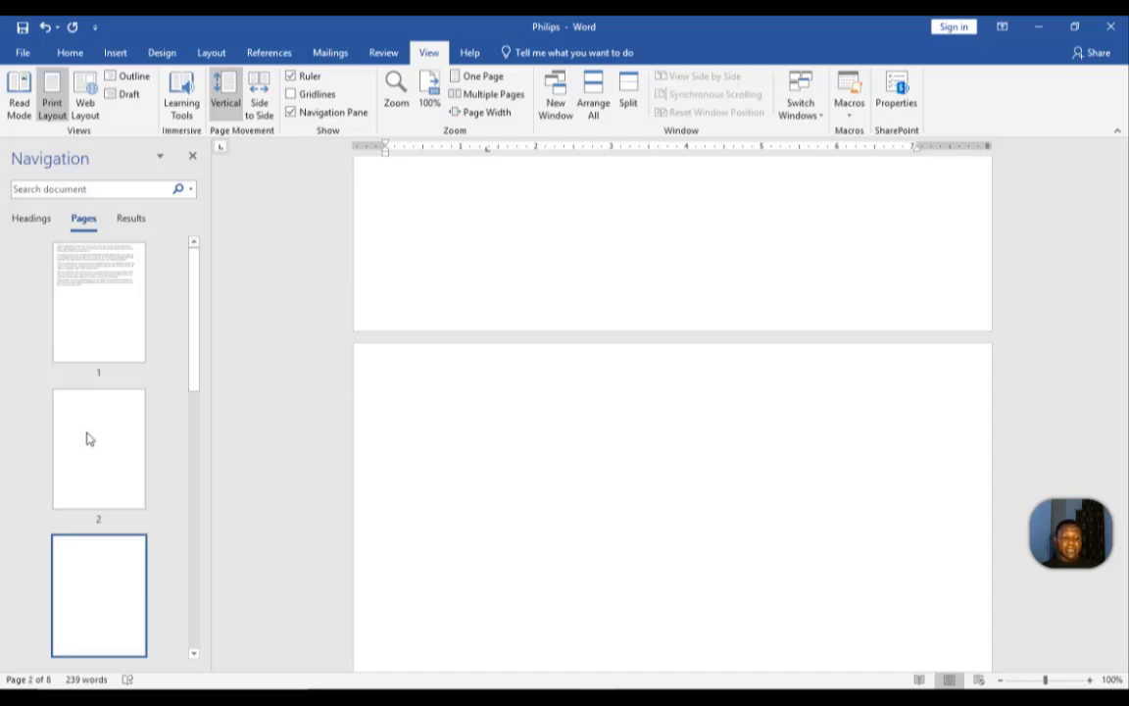
{"action": "scroll", "coordinate": [86, 438], "scroll_direction": "down", "scroll_amount": 3}
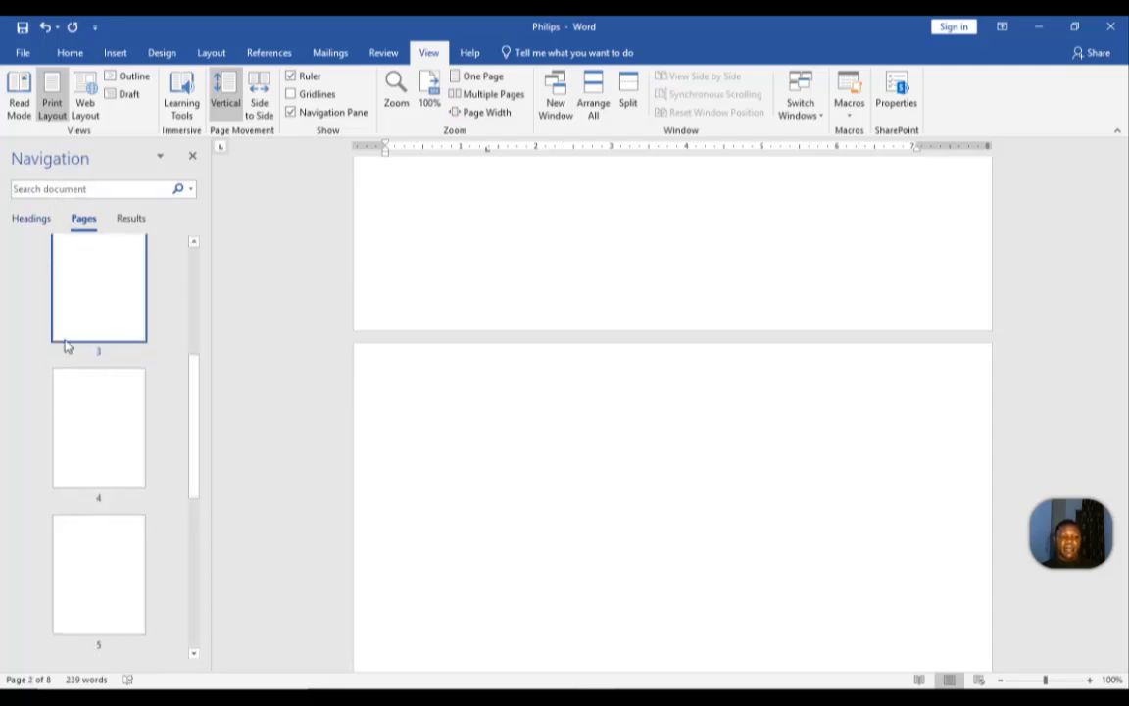
{"action": "scroll", "coordinate": [111, 333], "scroll_direction": "down", "scroll_amount": 1}
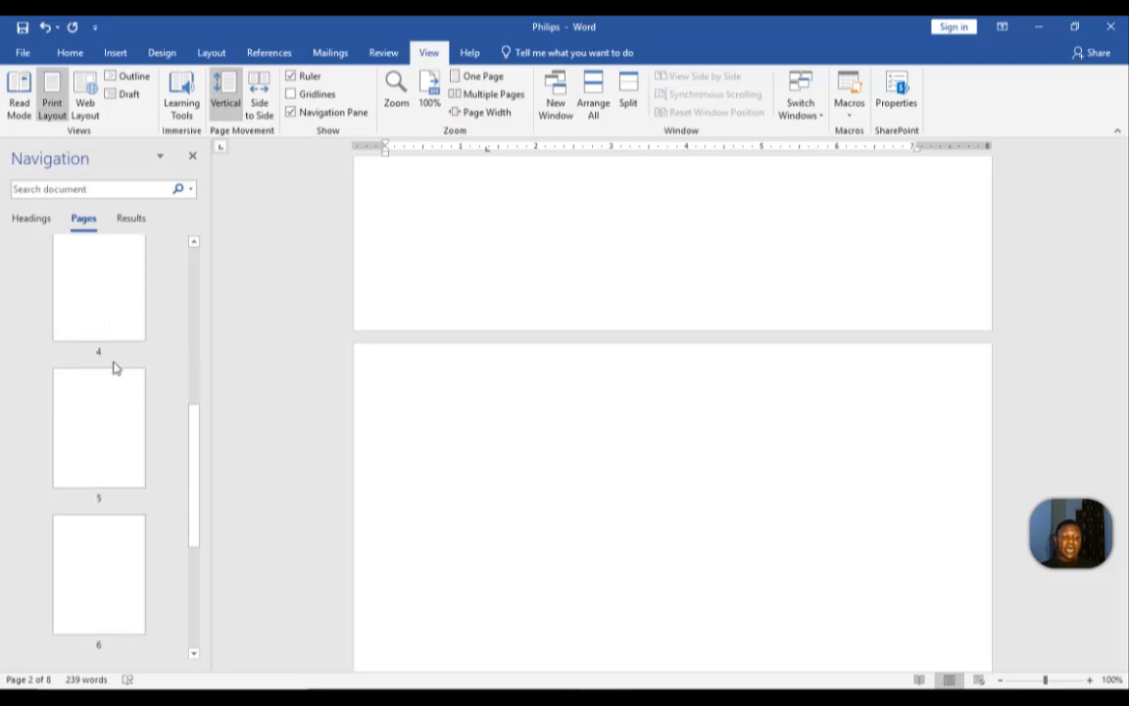
Jump to page 6 and page 4 through their thumbnails, and return to the text on page 1
{"action": "left_click", "coordinate": [110, 567]}
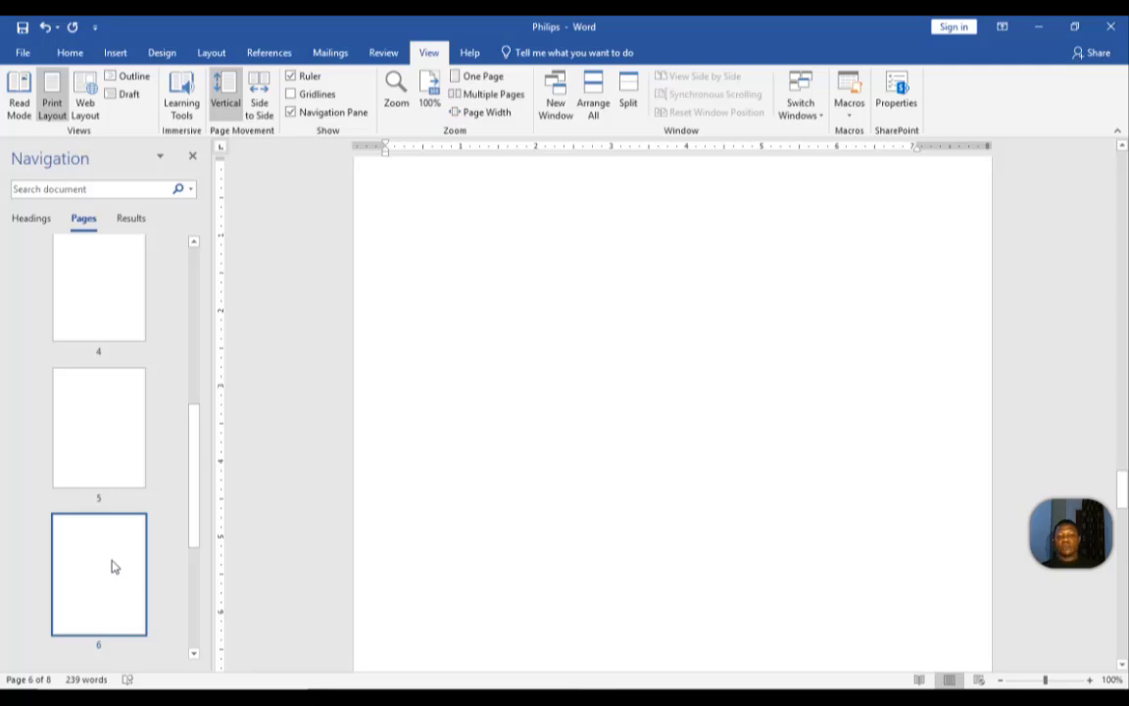
{"action": "left_click", "coordinate": [110, 285]}
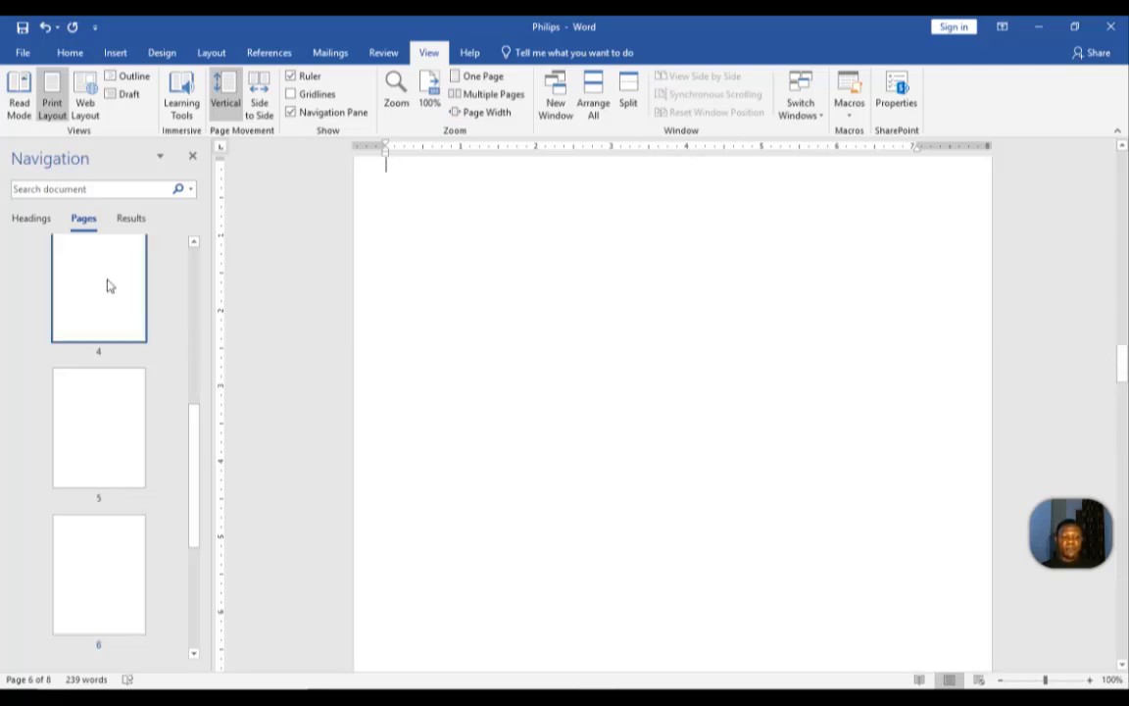
{"action": "scroll", "coordinate": [80, 326], "scroll_direction": "up", "scroll_amount": 3}
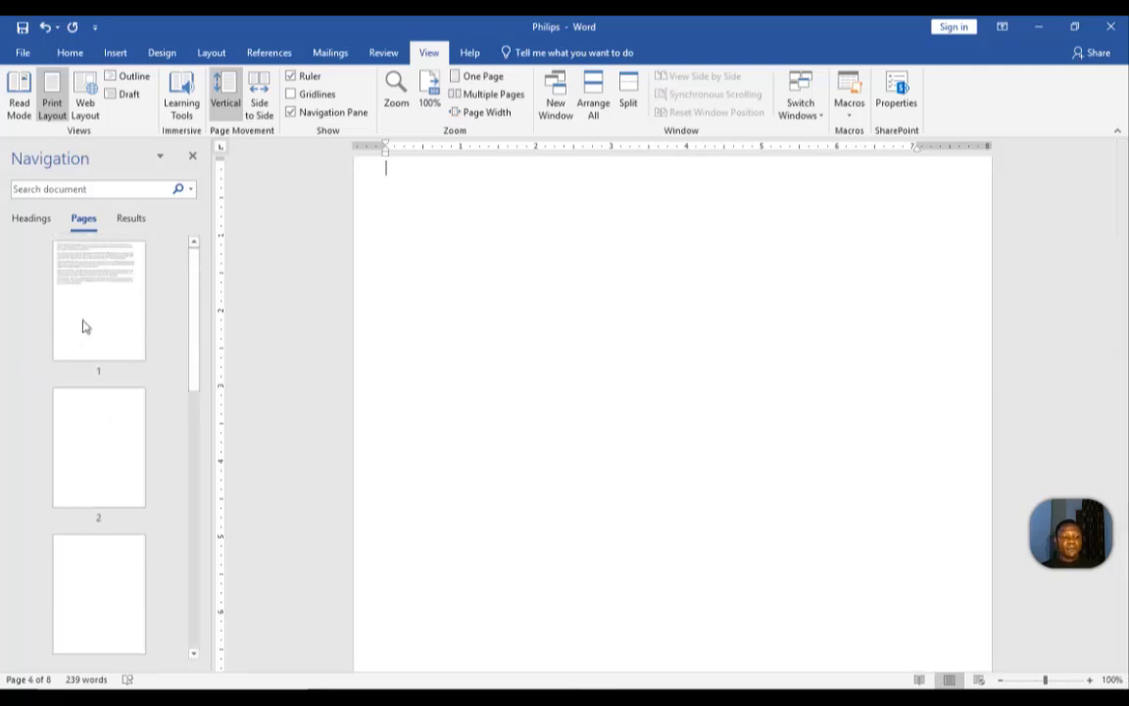
{"action": "left_click", "coordinate": [107, 189]}
{"action": "scroll", "coordinate": [728, 350], "scroll_direction": "up", "scroll_amount": 10}
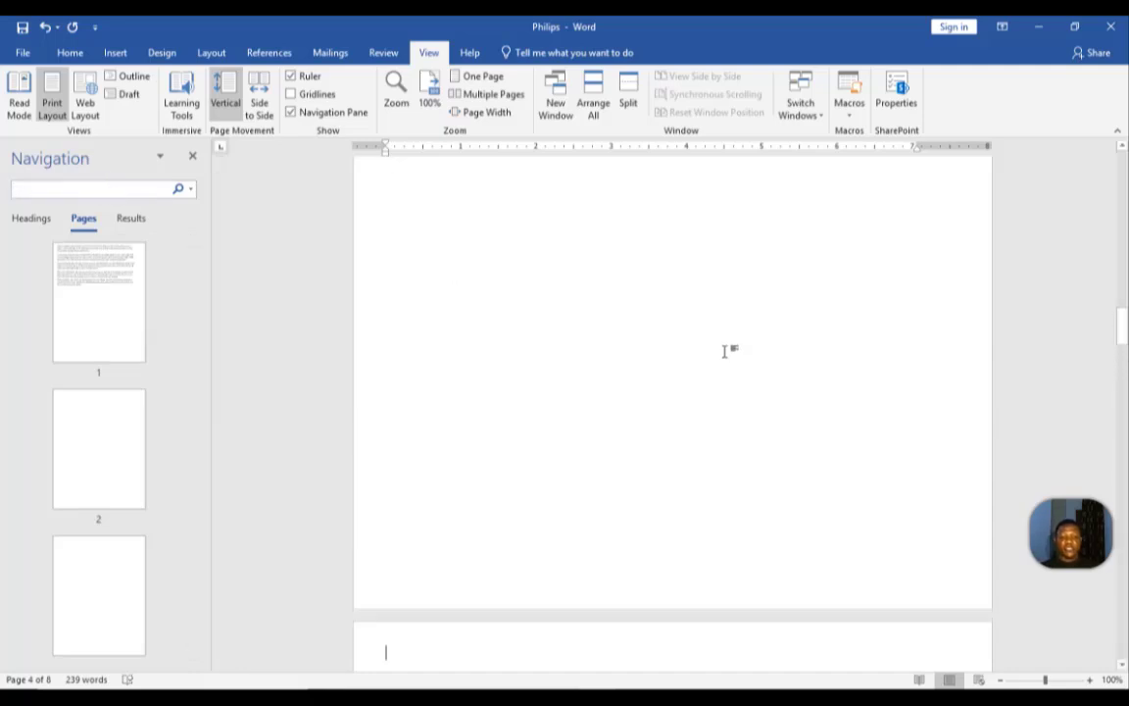
{"action": "left_click_drag", "start_coordinate": [1123, 302], "coordinate": [1123, 169]}
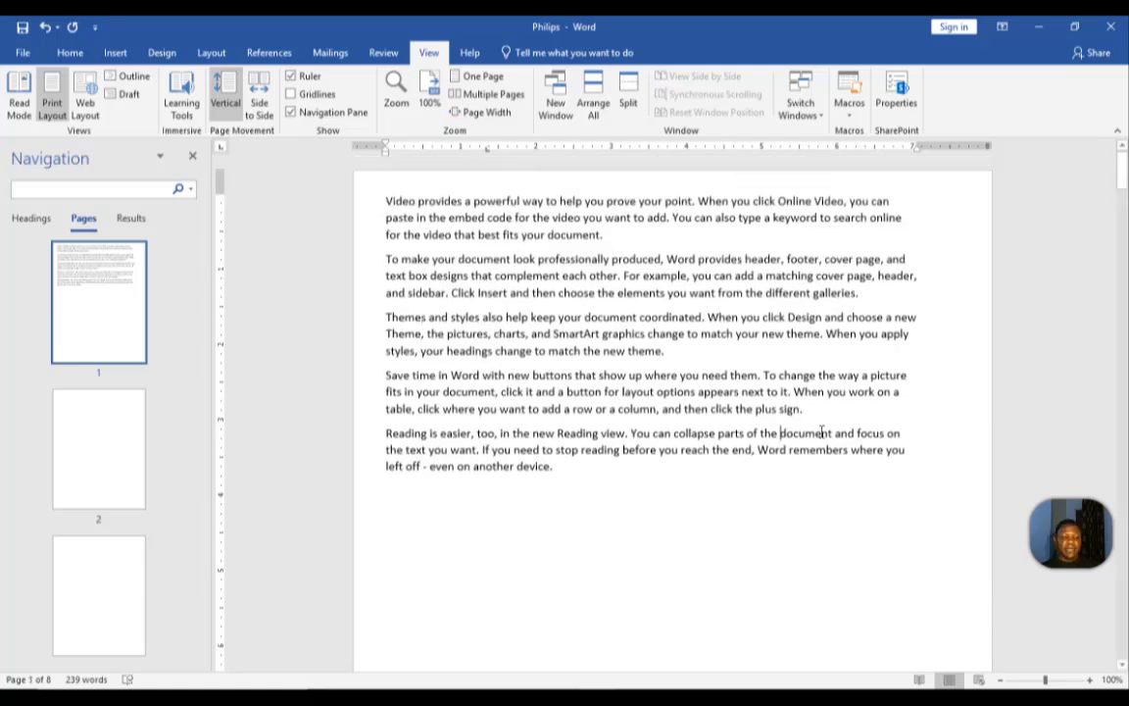
Search the document for "DOCUMENT" in the Navigation Pane
{"action": "left_click", "coordinate": [107, 193]}
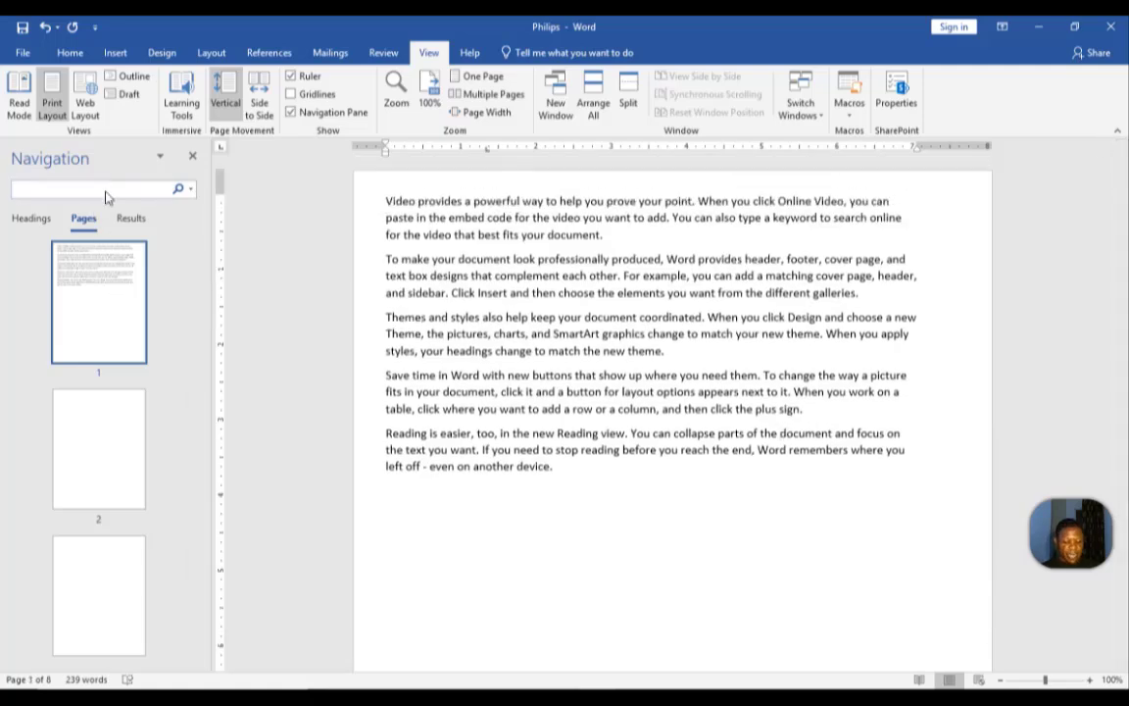
{"action": "type", "text": "DOCUMEN"}
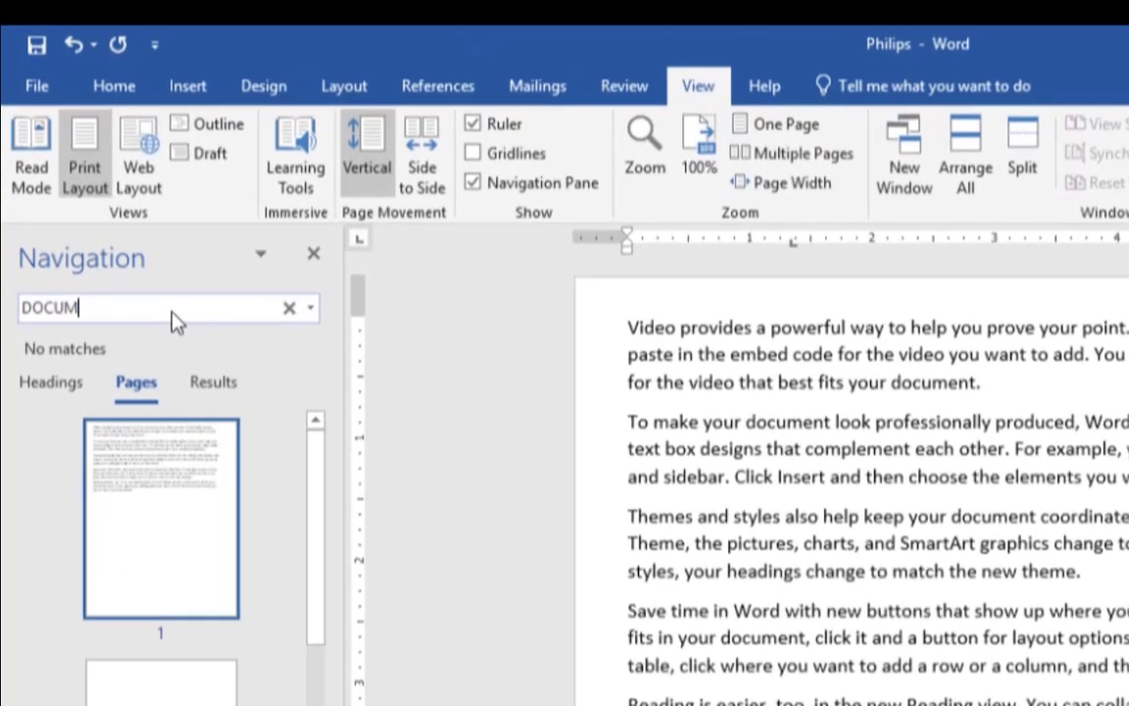
{"action": "type", "text": "T"}
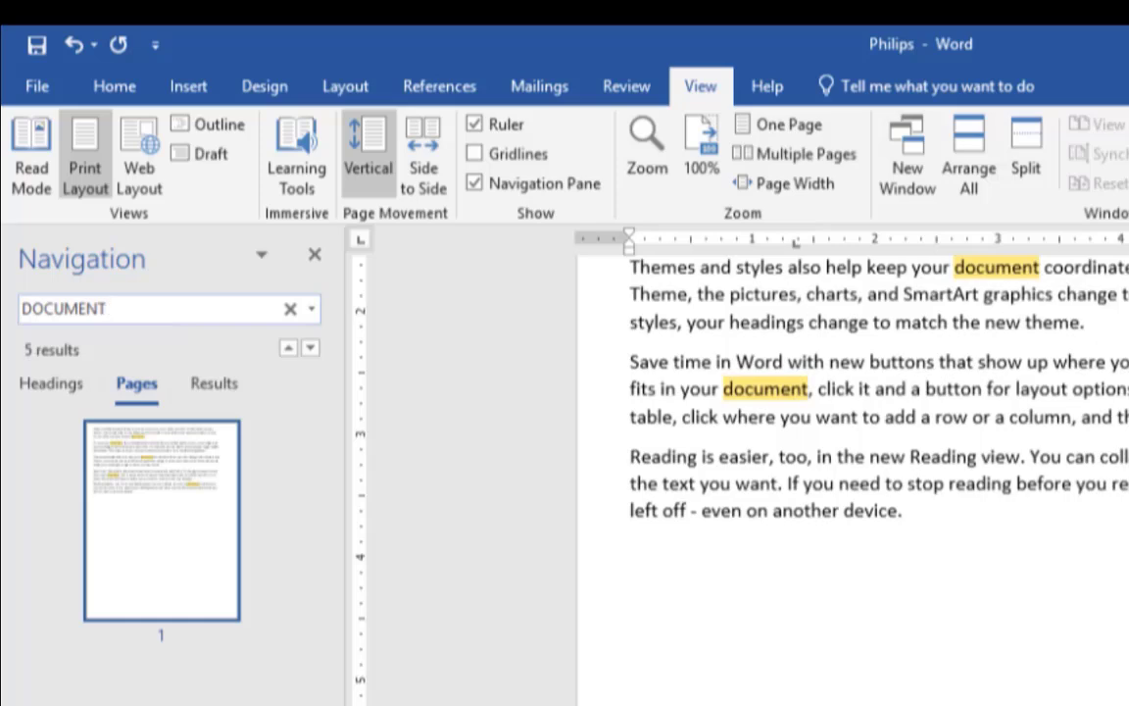
Review the "DOCUMENT" matches in the text and in the Navigation Pane's results, page and heading views
{"action": "scroll", "coordinate": [936, 420], "scroll_direction": "up", "scroll_amount": 3}
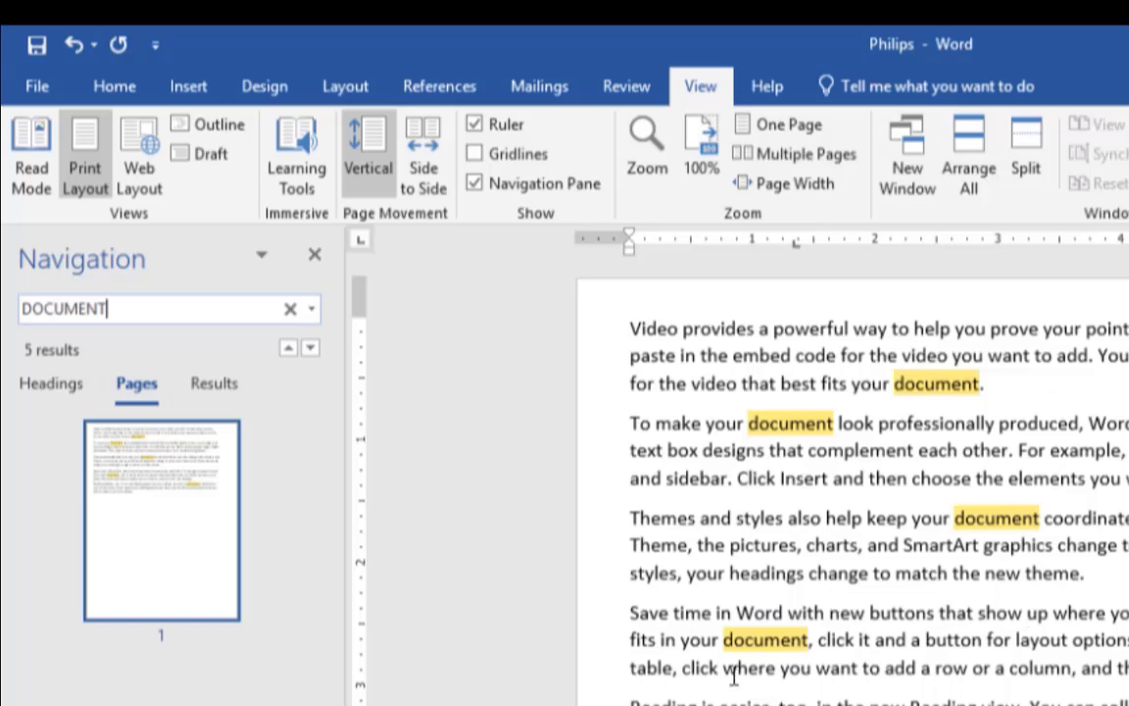
{"action": "left_click", "coordinate": [218, 385]}
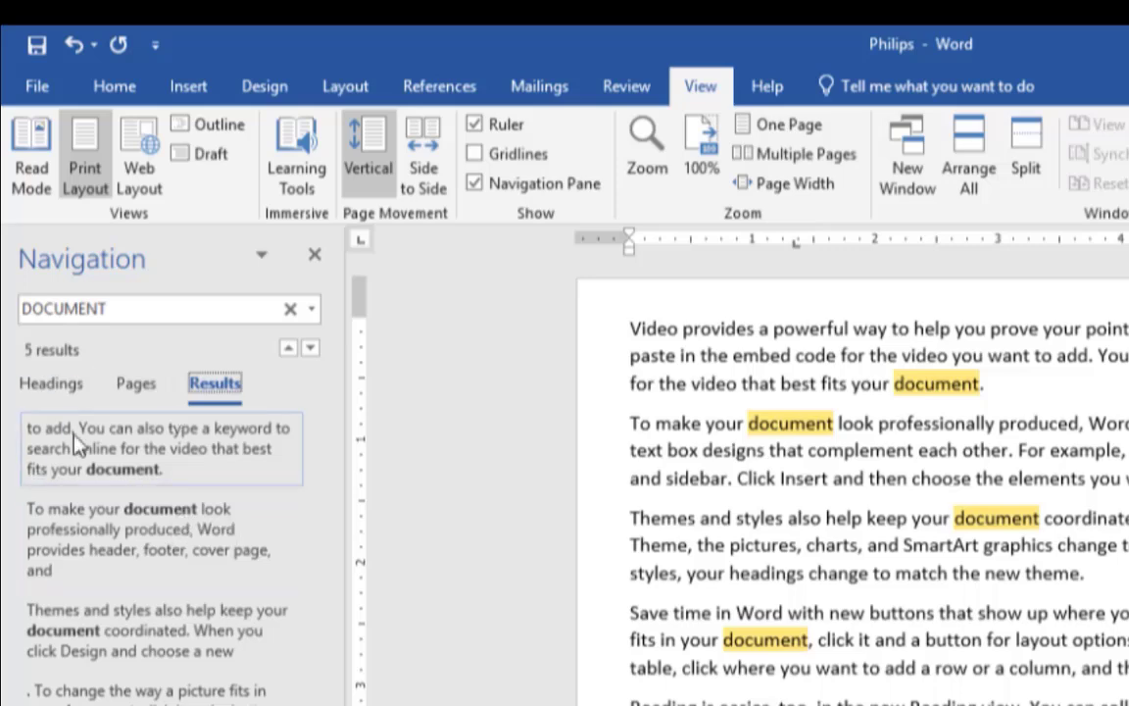
{"action": "left_click", "coordinate": [136, 384]}
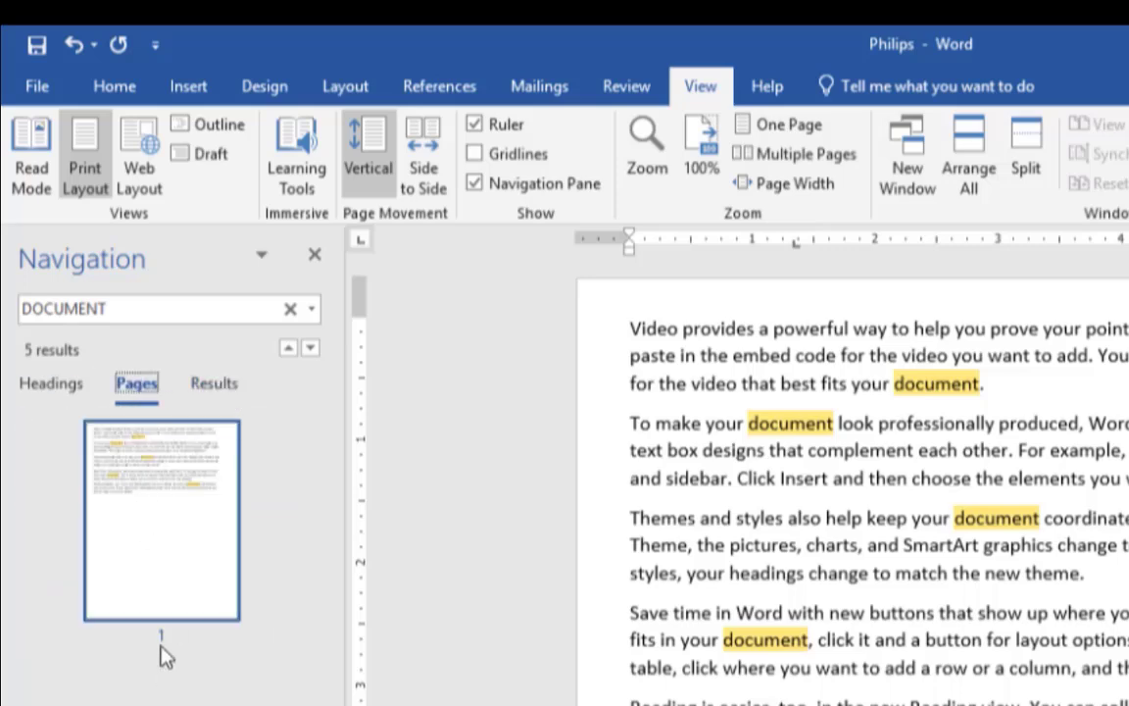
{"action": "scroll", "coordinate": [853, 470], "scroll_direction": "down", "scroll_amount": 10}
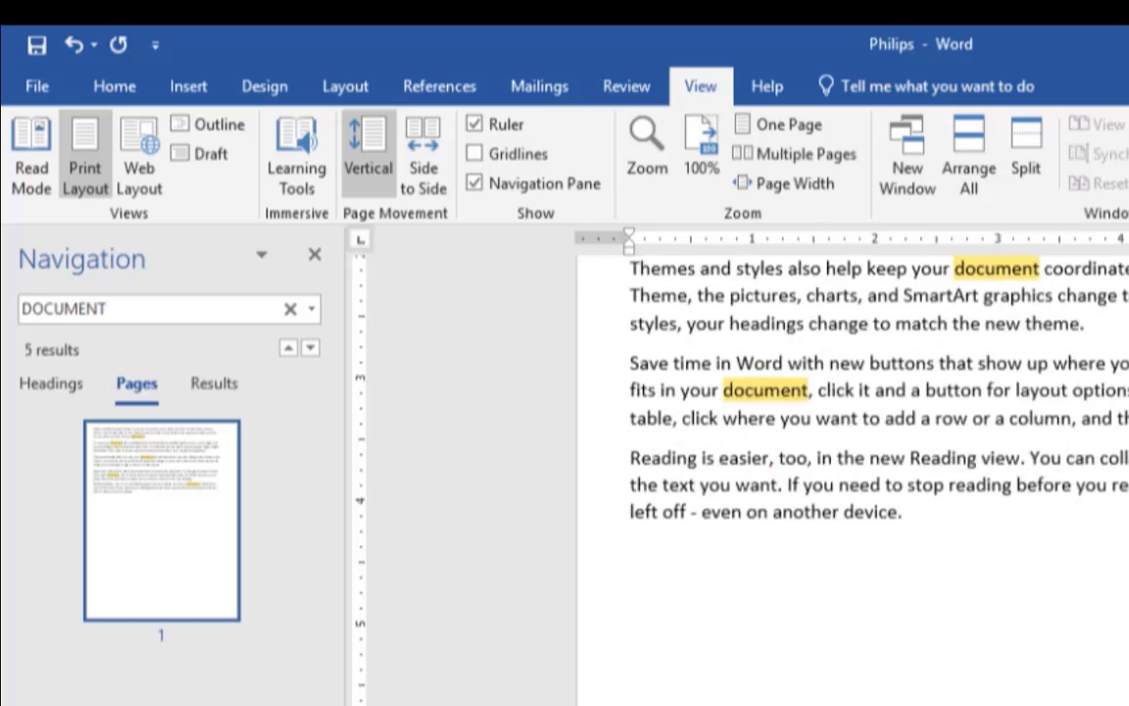
{"action": "left_click", "coordinate": [120, 589]}
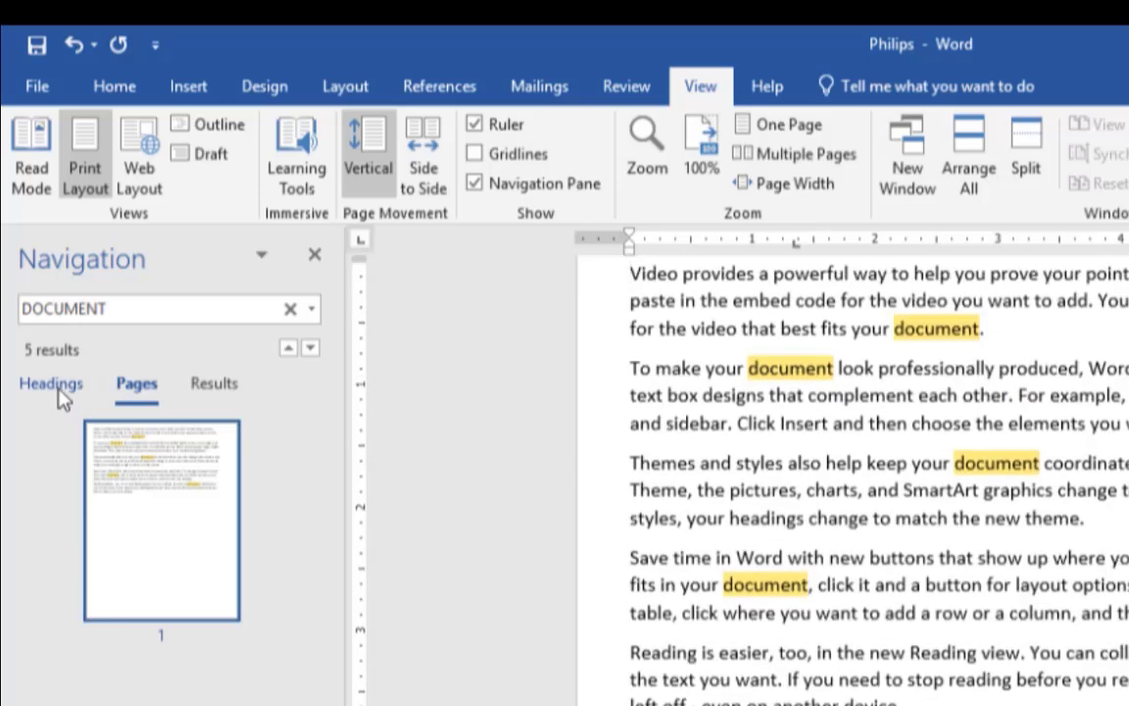
{"action": "left_click", "coordinate": [52, 386]}
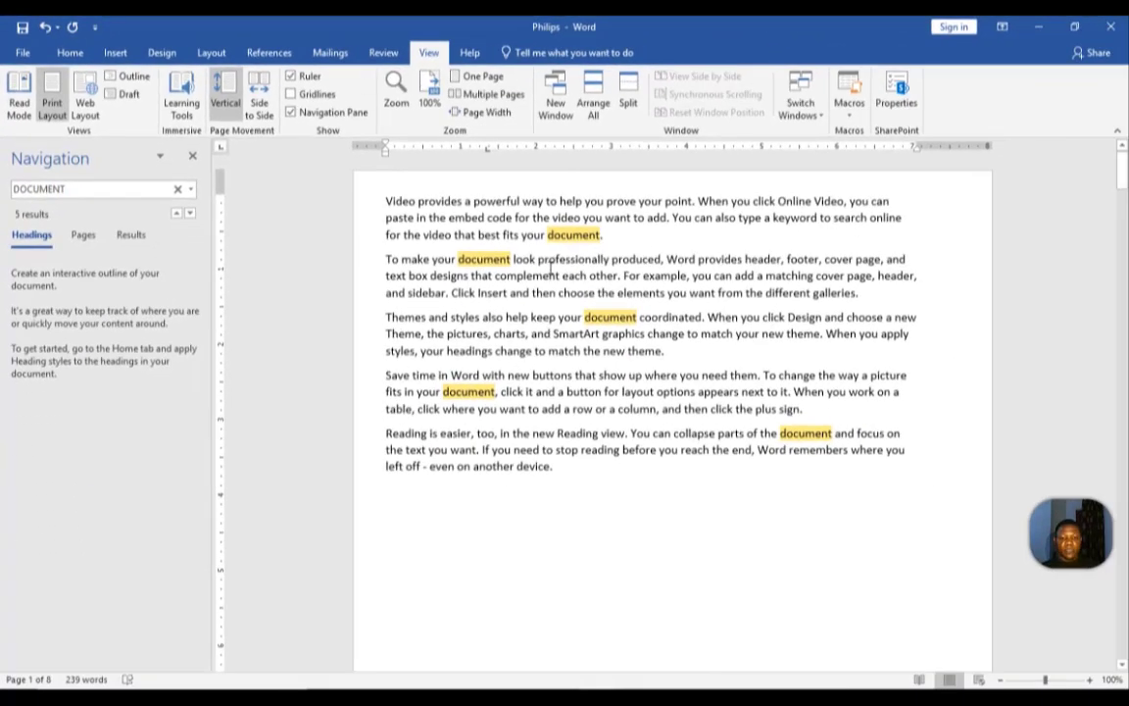
Clear the "DOCUMENT" search term from the Navigation Pane and show the Home commands
{"action": "left_click", "coordinate": [71, 51]}
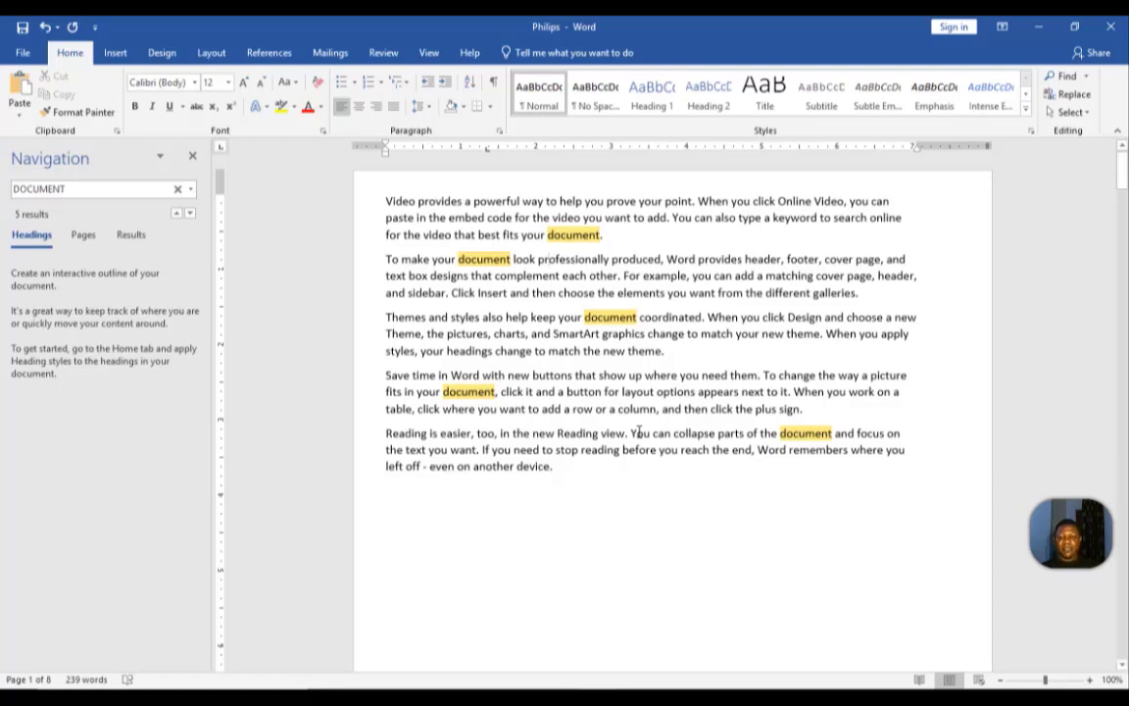
{"action": "left_click", "coordinate": [84, 188]}
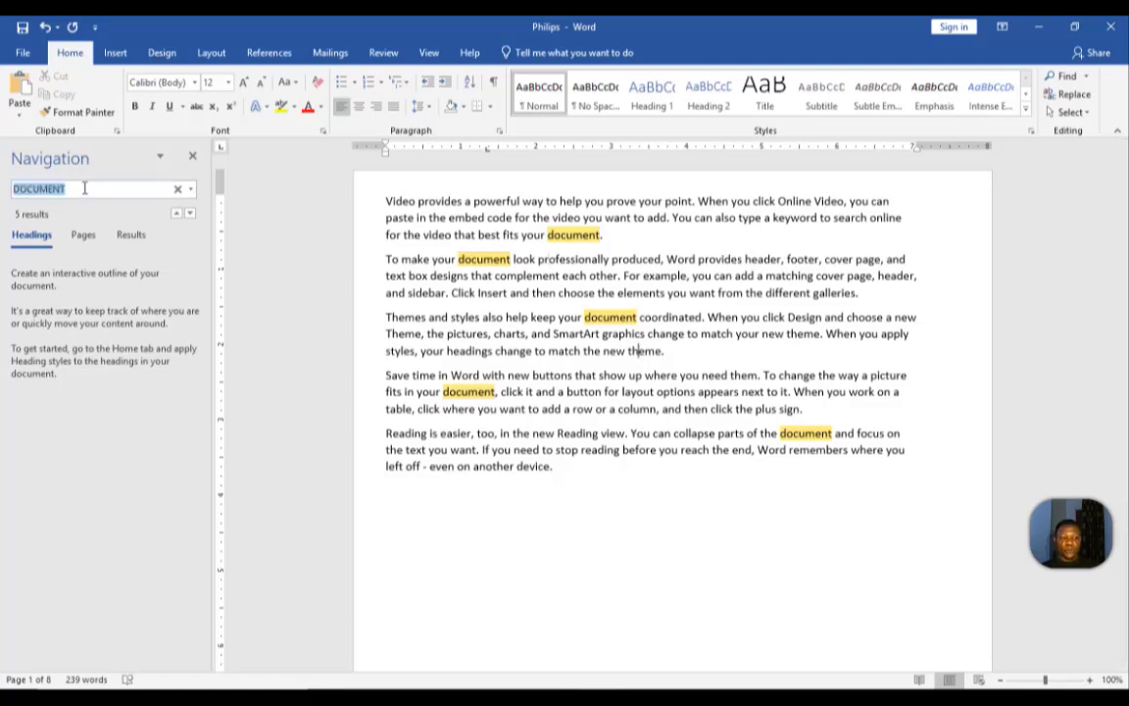
{"action": "key", "text": "BackSpace"}
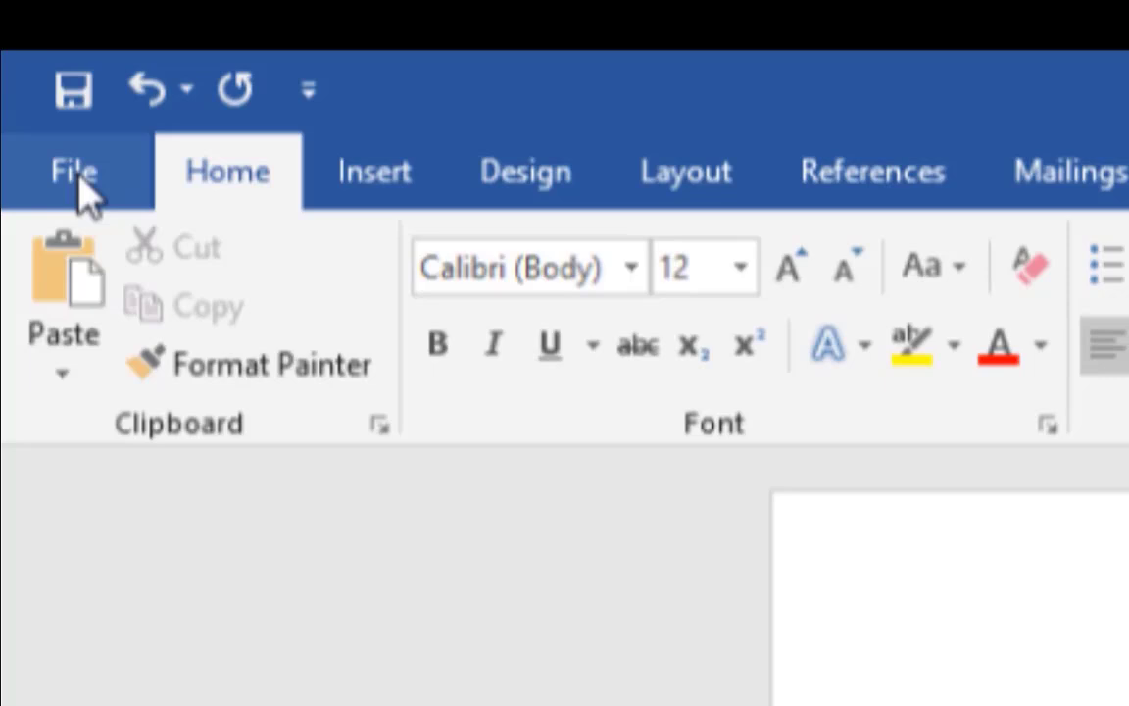
View the new-document templates and the recent documents list, and save Ola Document under its current name
{"action": "left_click", "coordinate": [78, 176]}
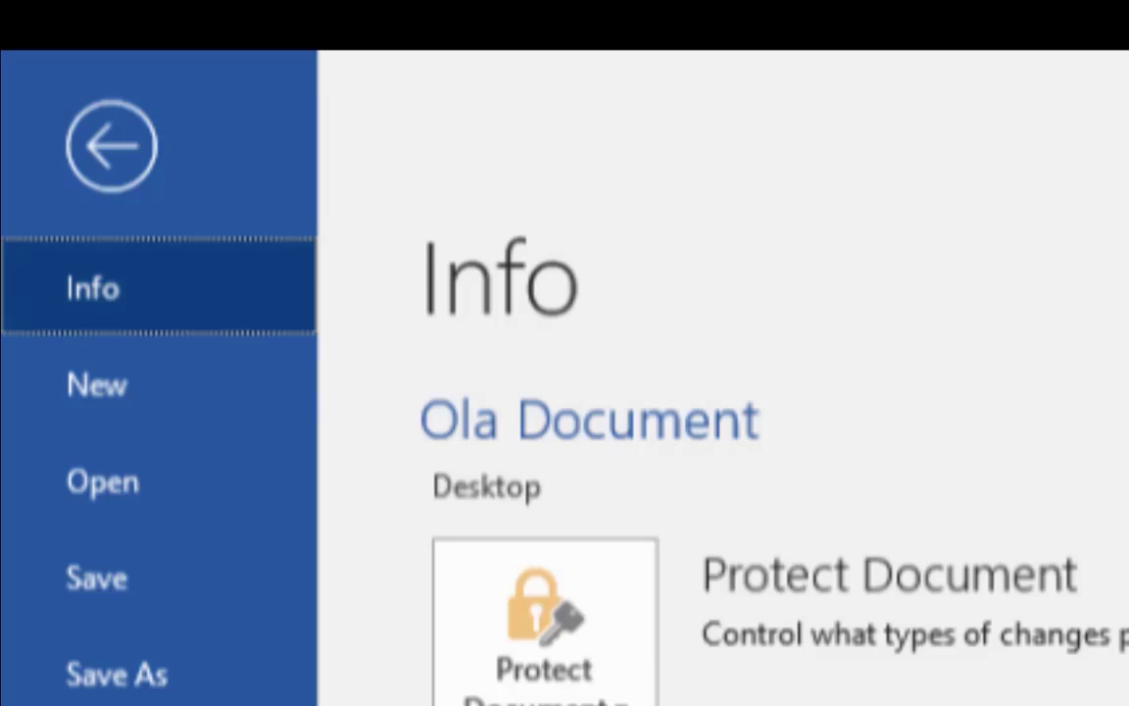
{"action": "left_click", "coordinate": [98, 387]}
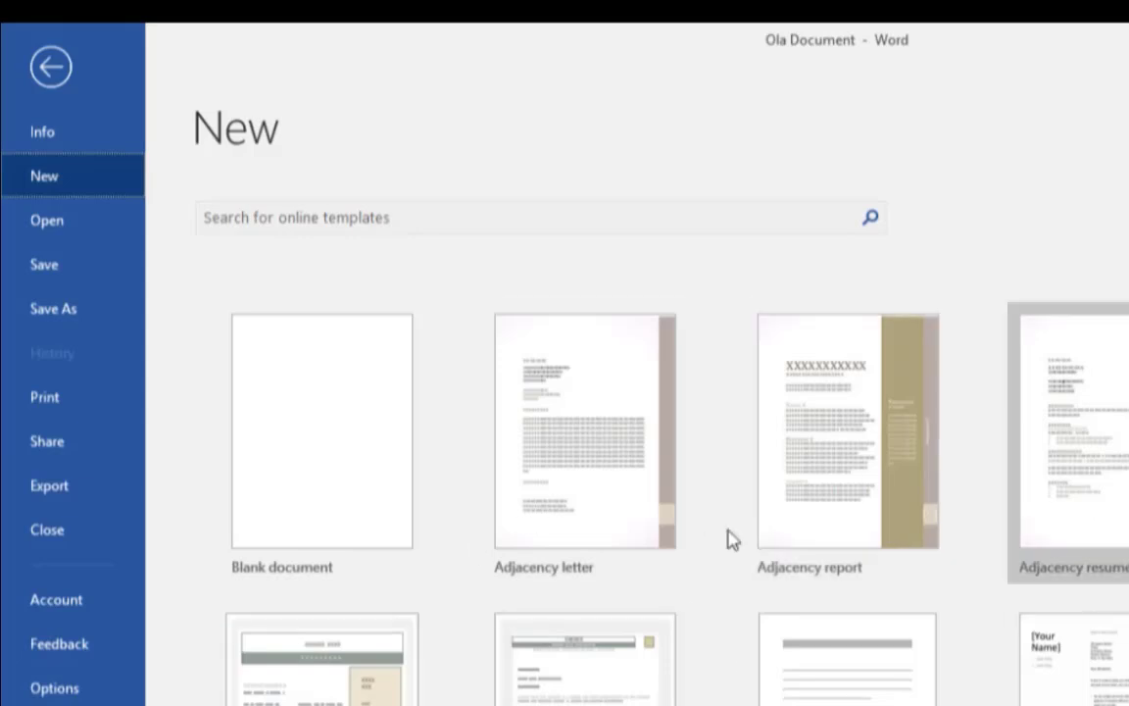
{"action": "scroll", "coordinate": [1032, 592], "scroll_direction": "down", "scroll_amount": 1}
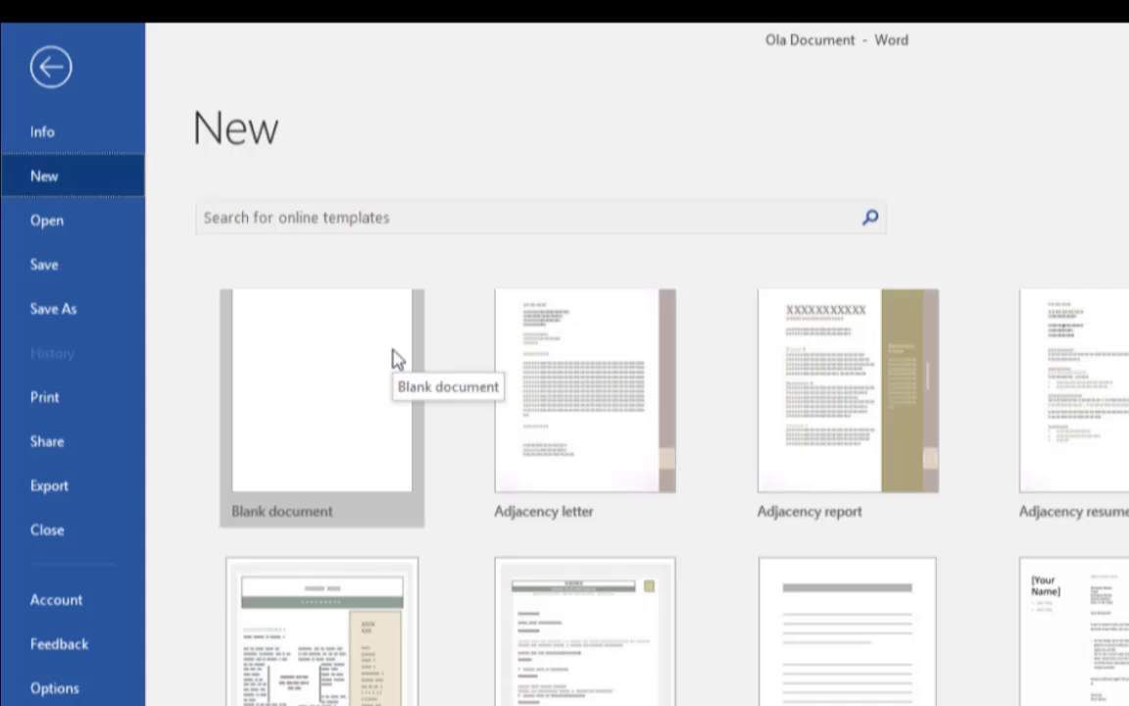
{"action": "left_click", "coordinate": [51, 221]}
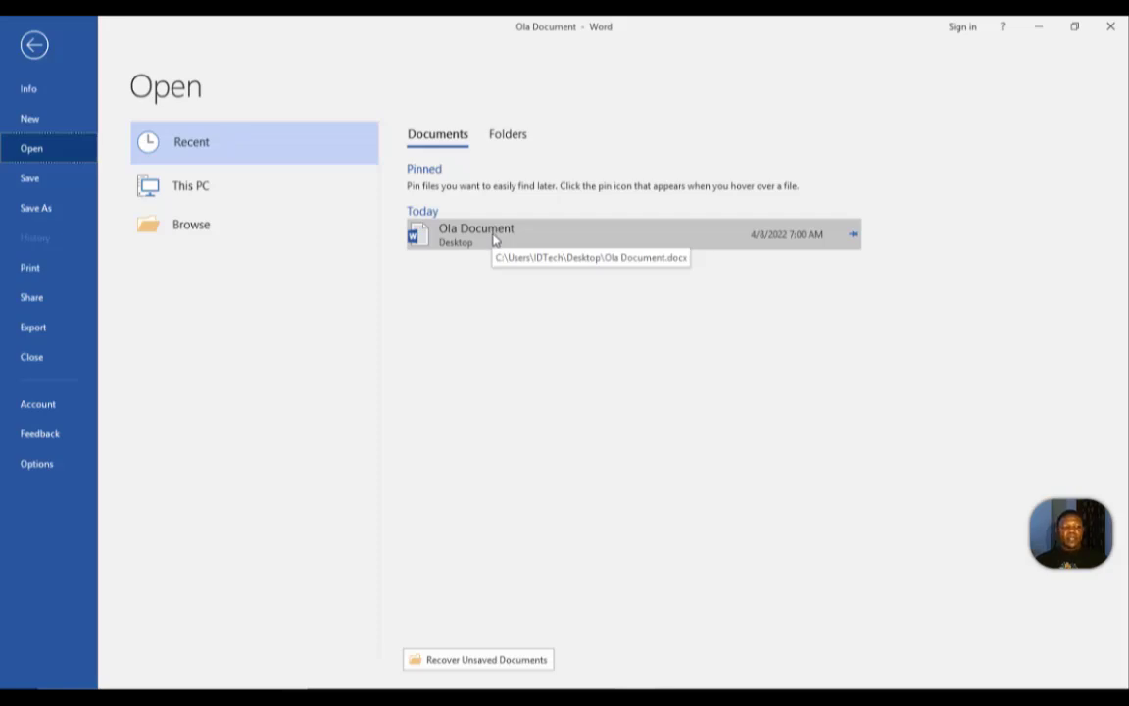
{"action": "left_click", "coordinate": [36, 174]}
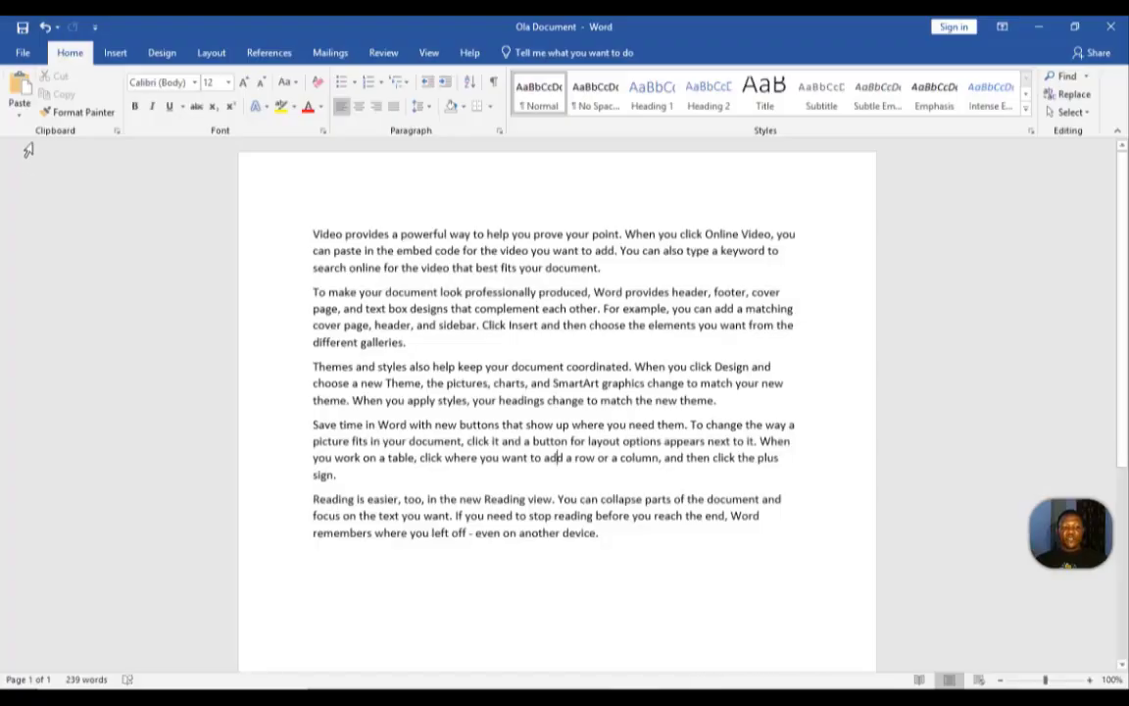
Start saving a copy of Ola Document and choose the corel 17 folder as its location
{"action": "left_click", "coordinate": [25, 54]}
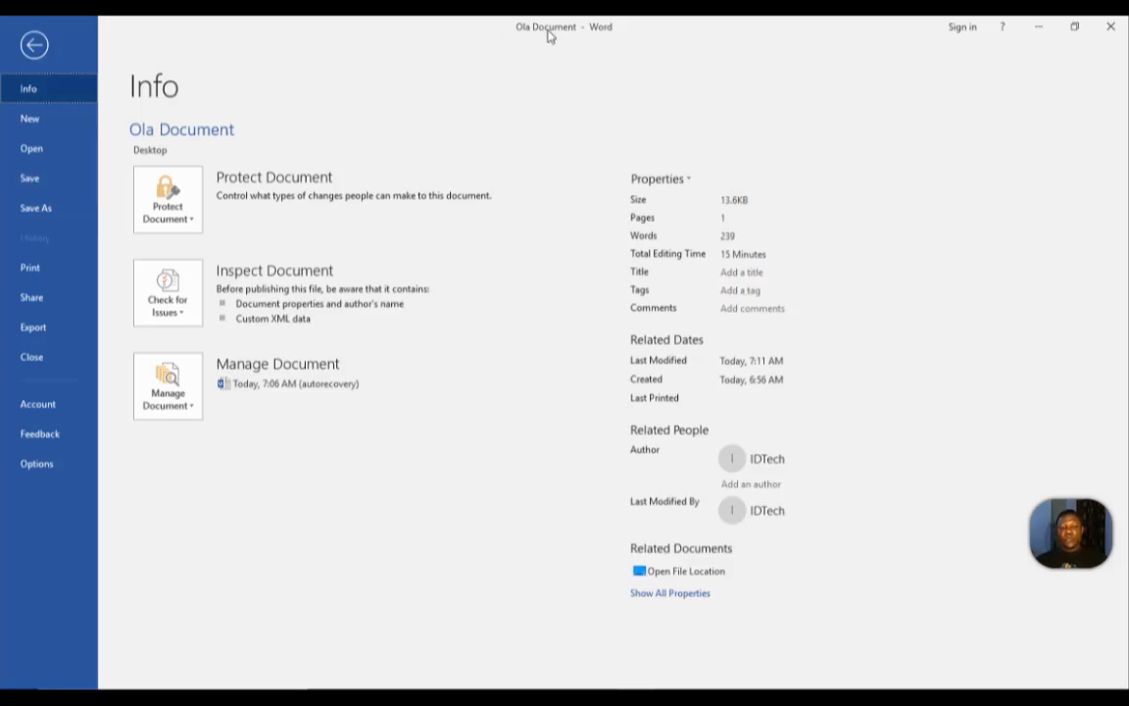
{"action": "left_click", "coordinate": [37, 210]}
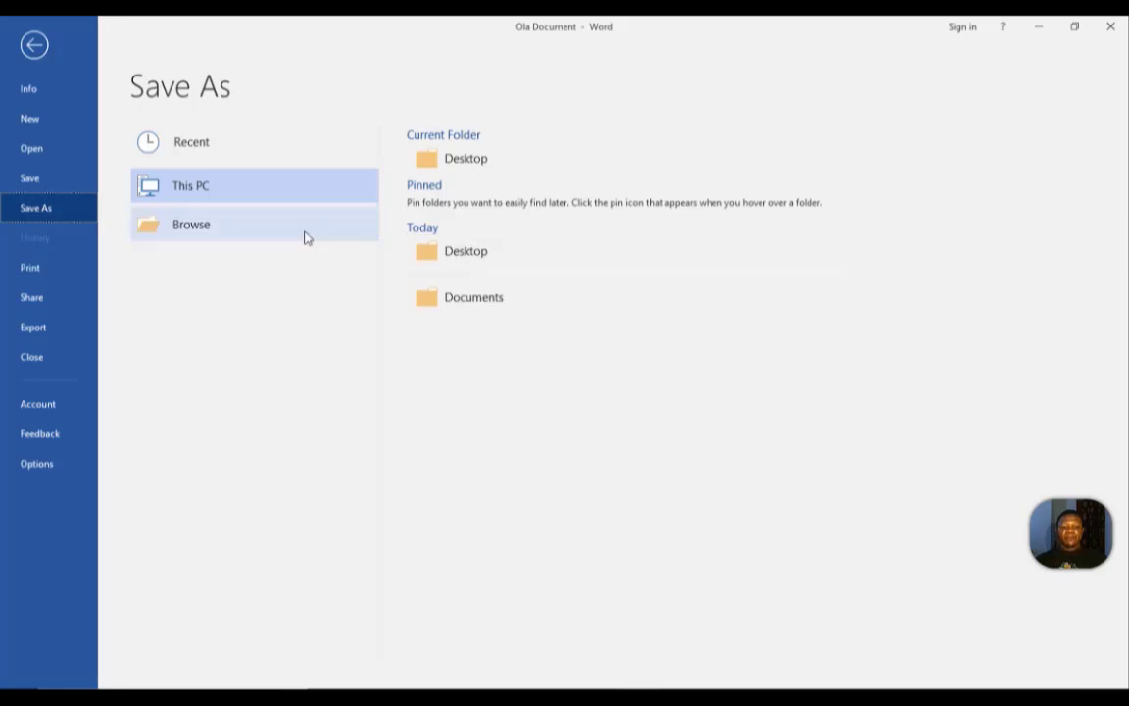
{"action": "left_click", "coordinate": [196, 224]}
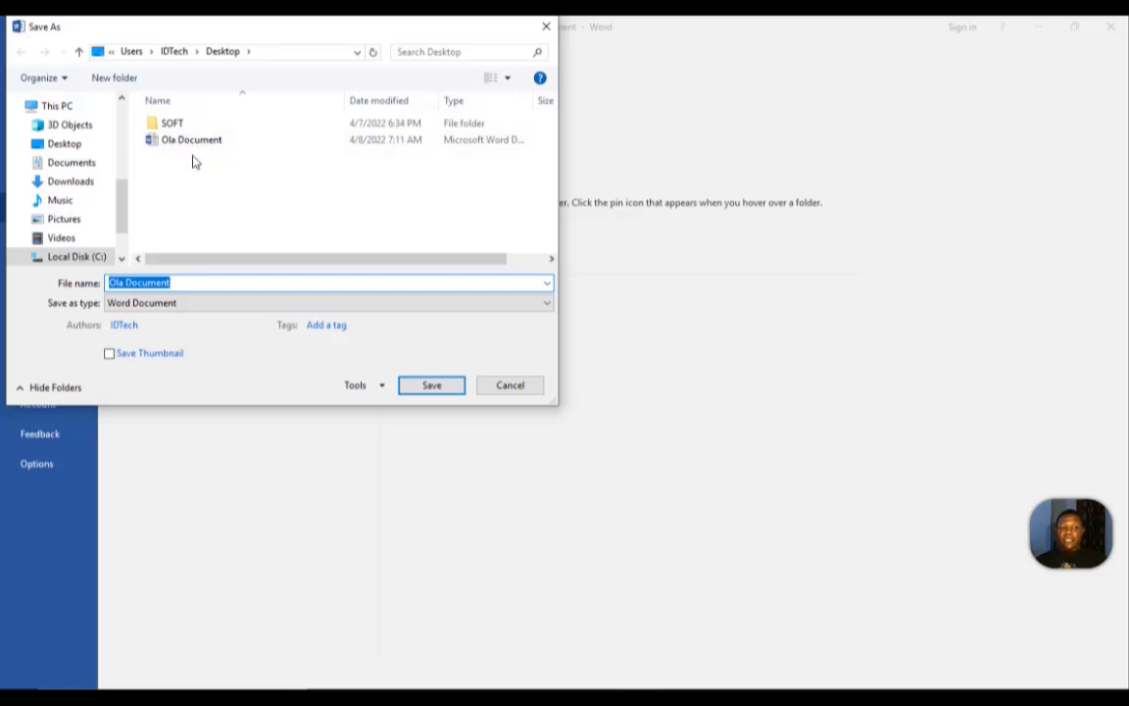
{"action": "scroll", "coordinate": [79, 174], "scroll_direction": "up", "scroll_amount": 3}
{"action": "scroll", "coordinate": [83, 166], "scroll_direction": "up", "scroll_amount": 3}
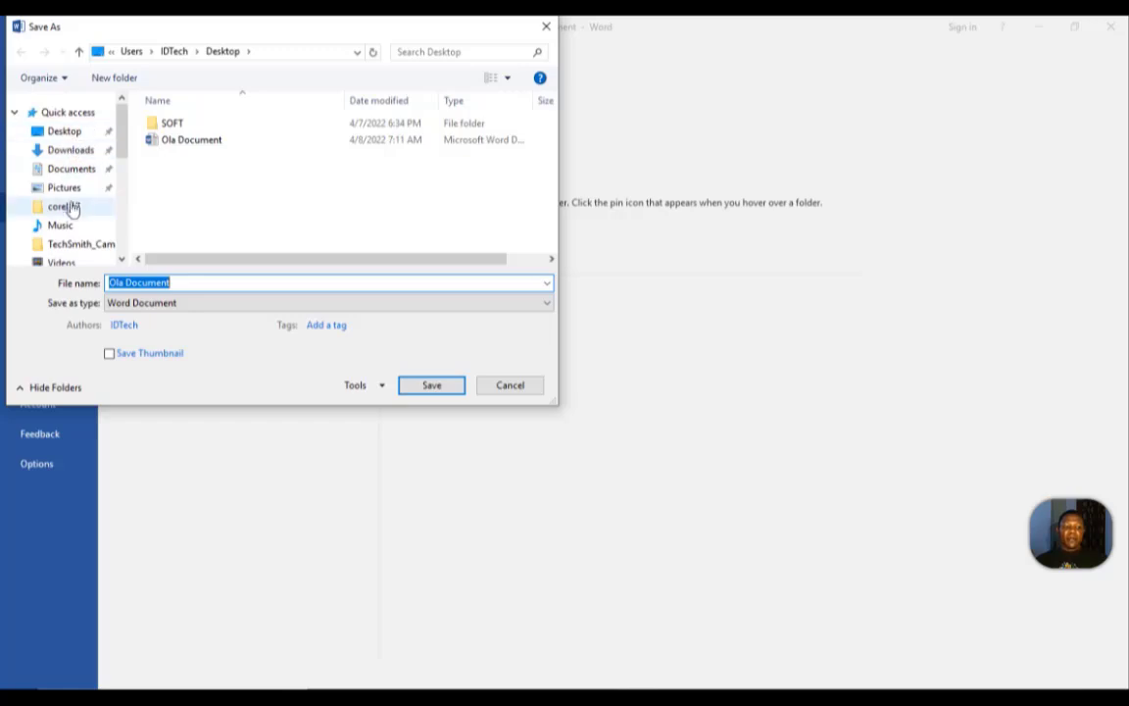
{"action": "left_click", "coordinate": [65, 206]}
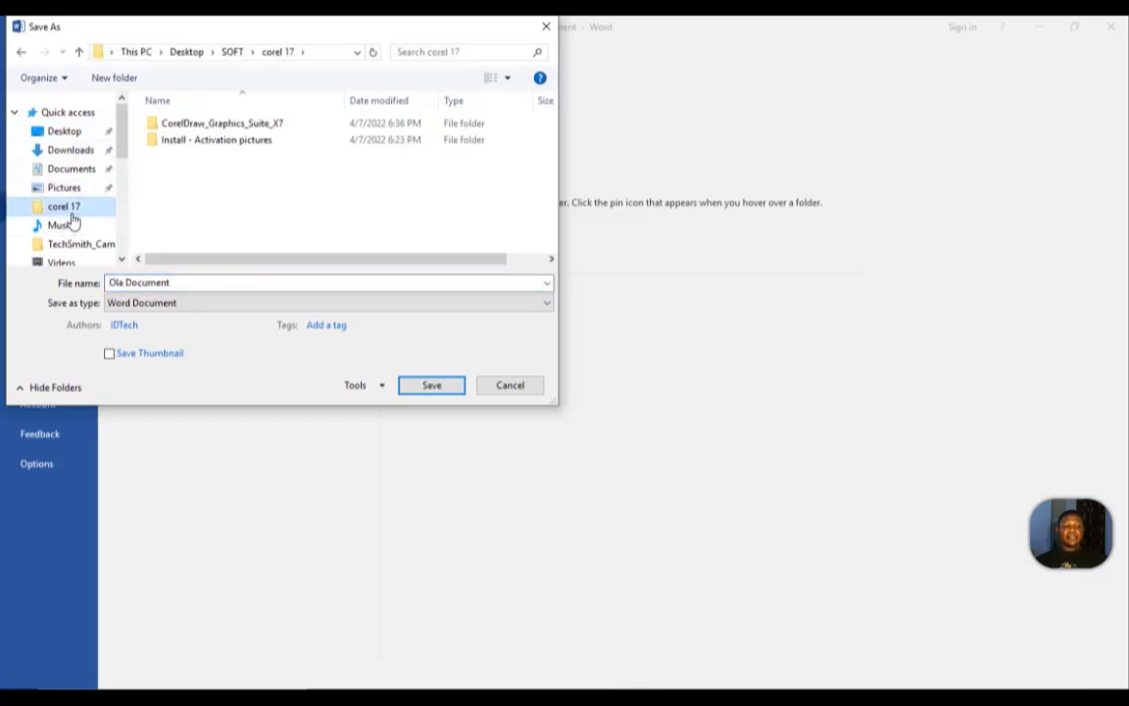
Name the copy "Philips" and save it as a Word Document in the corel 17 folder
{"action": "left_click", "coordinate": [216, 282]}
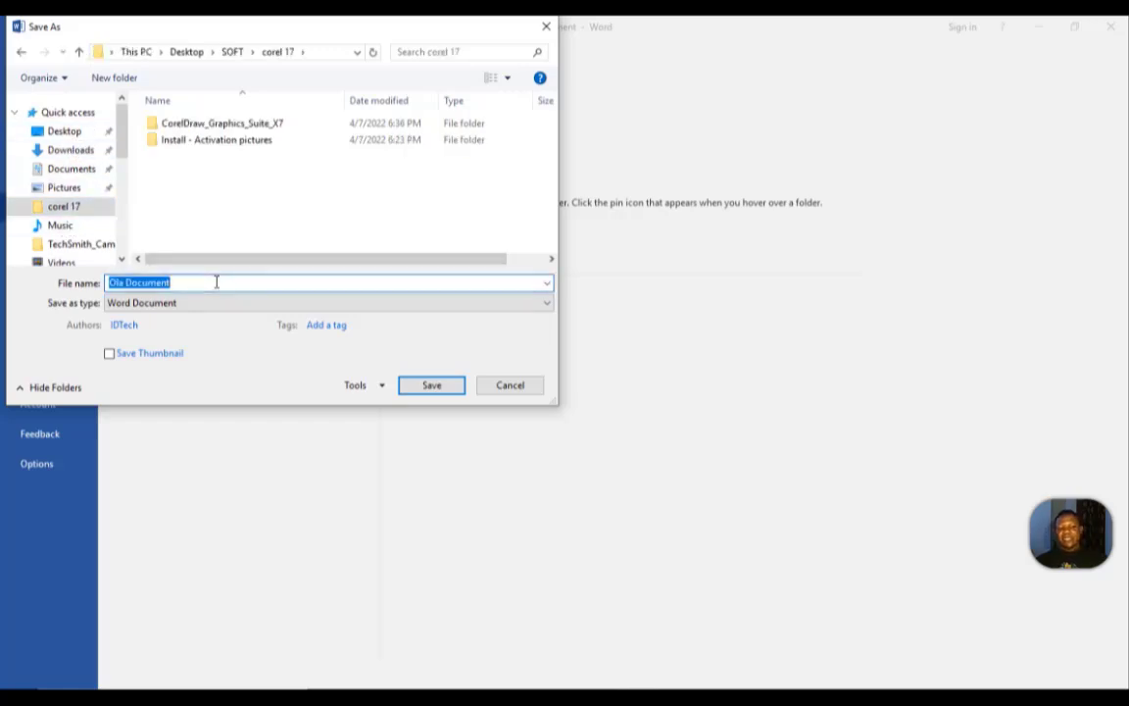
{"action": "double_click", "coordinate": [152, 281]}
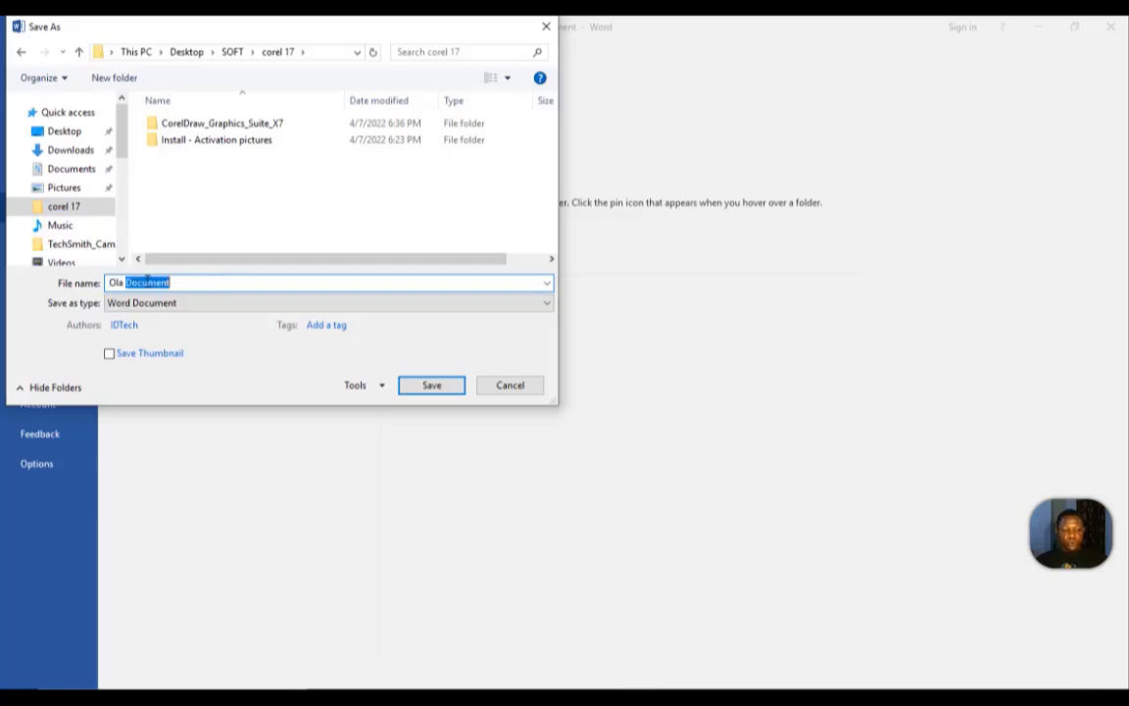
{"action": "left_click", "coordinate": [214, 299]}
{"action": "left_click", "coordinate": [221, 282]}
{"action": "left_click", "coordinate": [222, 283]}
{"action": "left_click", "coordinate": [221, 282]}
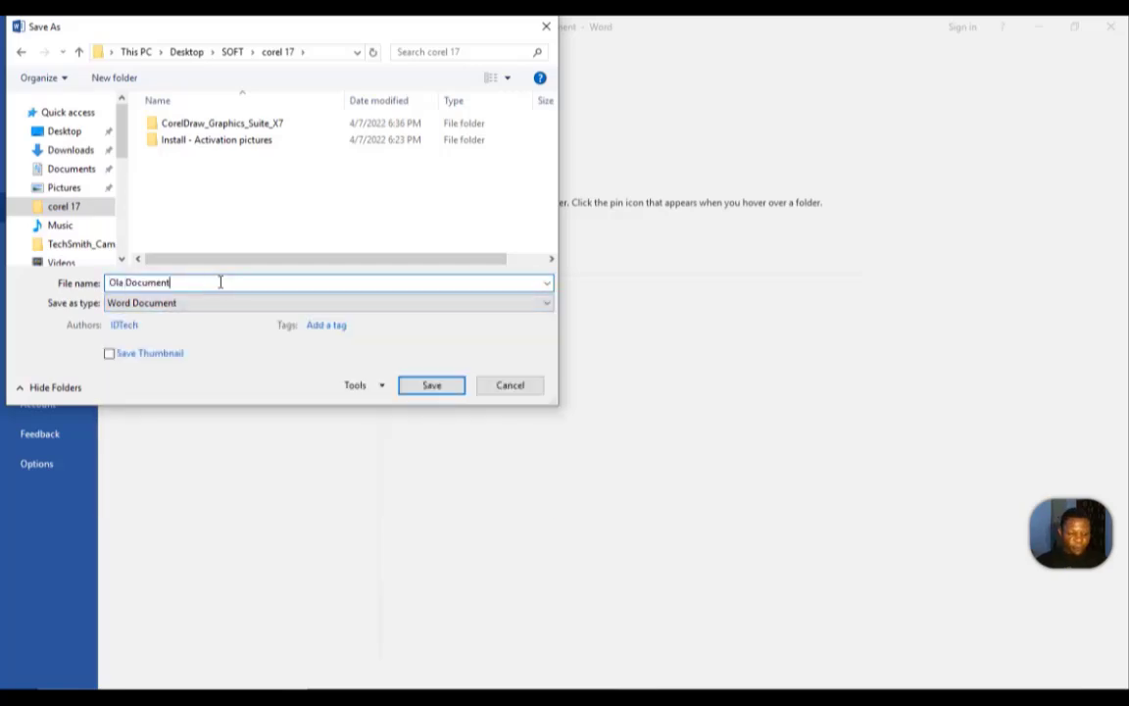
{"action": "left_click", "coordinate": [221, 282]}
{"action": "type", "text": "P"}
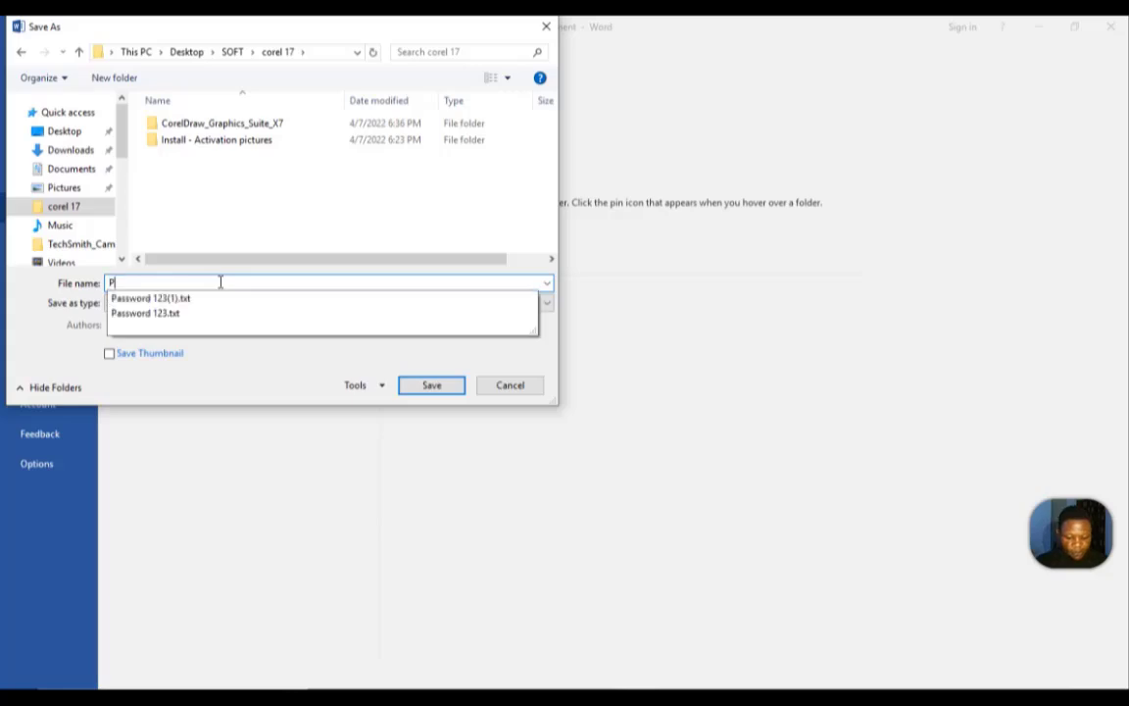
{"action": "type", "text": "hilipo"}
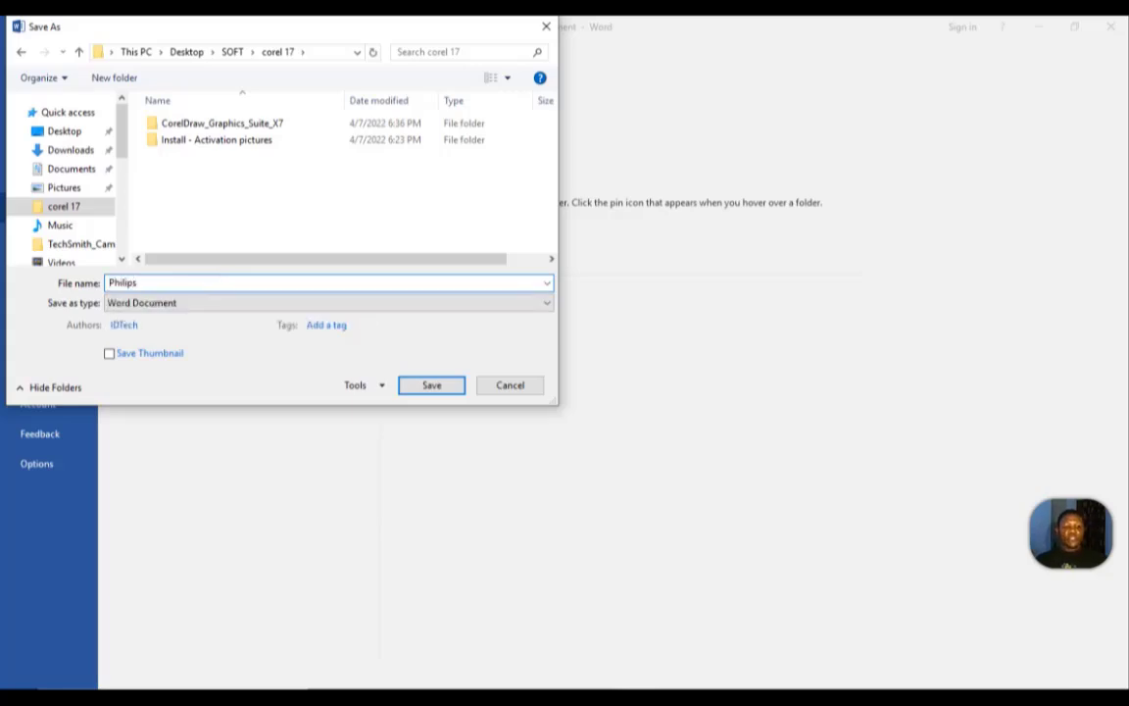
{"action": "left_click", "coordinate": [455, 385]}
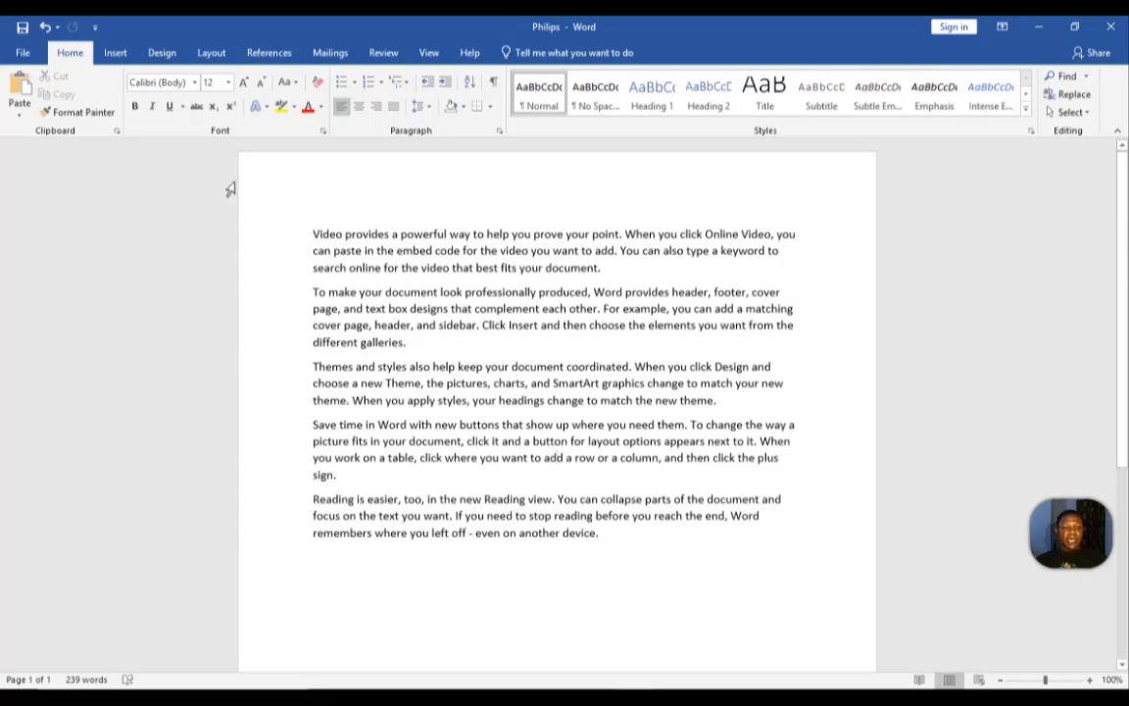
View the print settings and the page preview of the document, and return to the text
{"action": "left_click", "coordinate": [14, 57]}
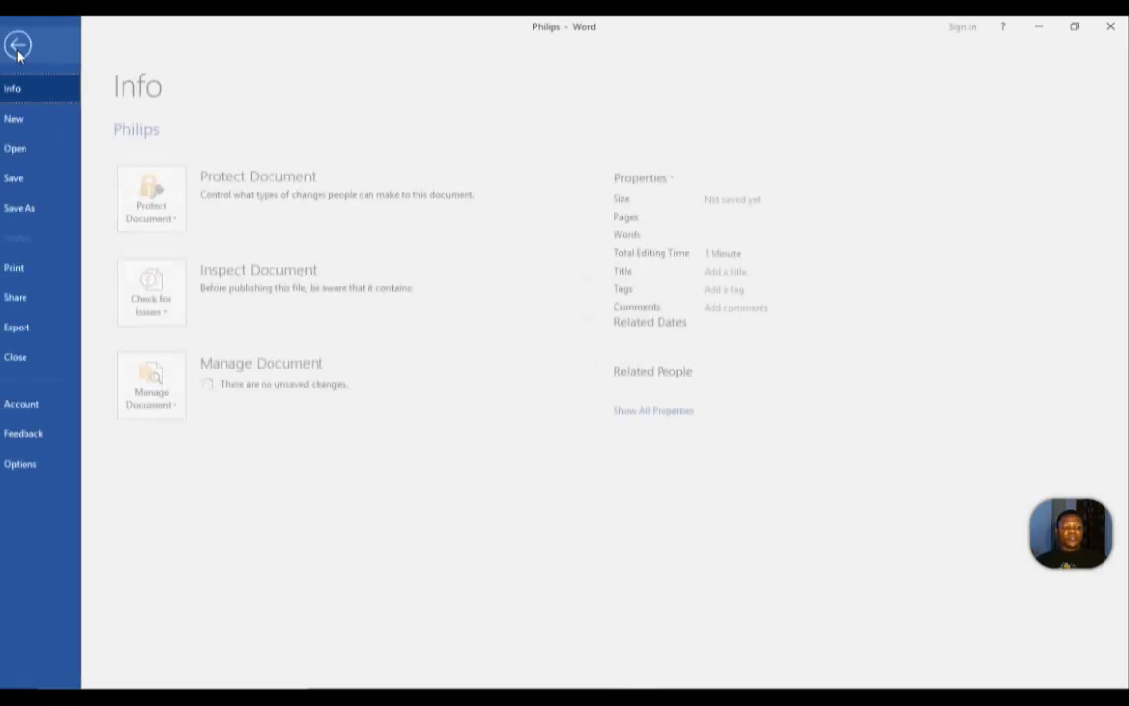
{"action": "left_click", "coordinate": [38, 276]}
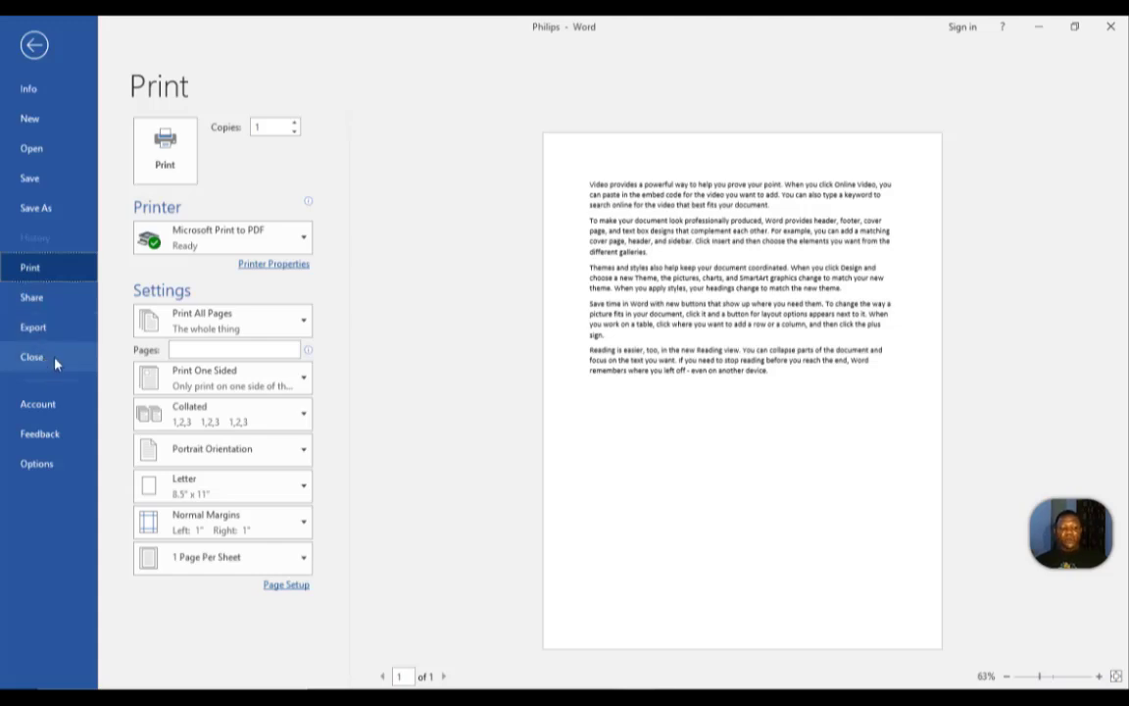
{"action": "left_click", "coordinate": [37, 52]}
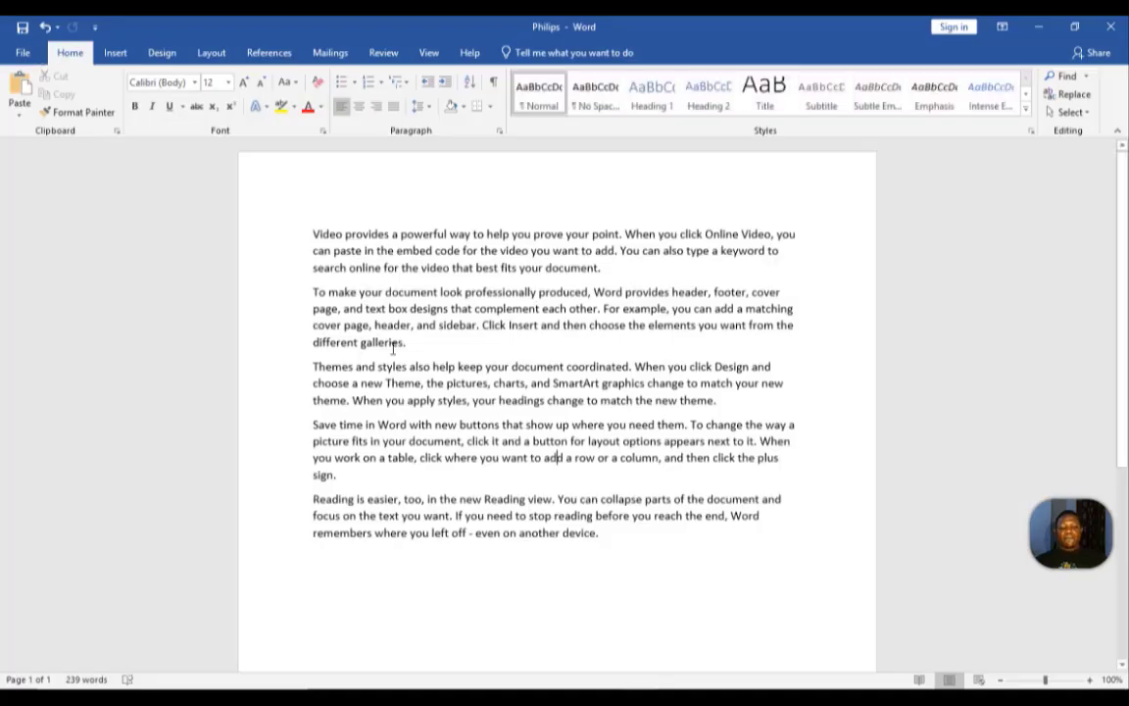